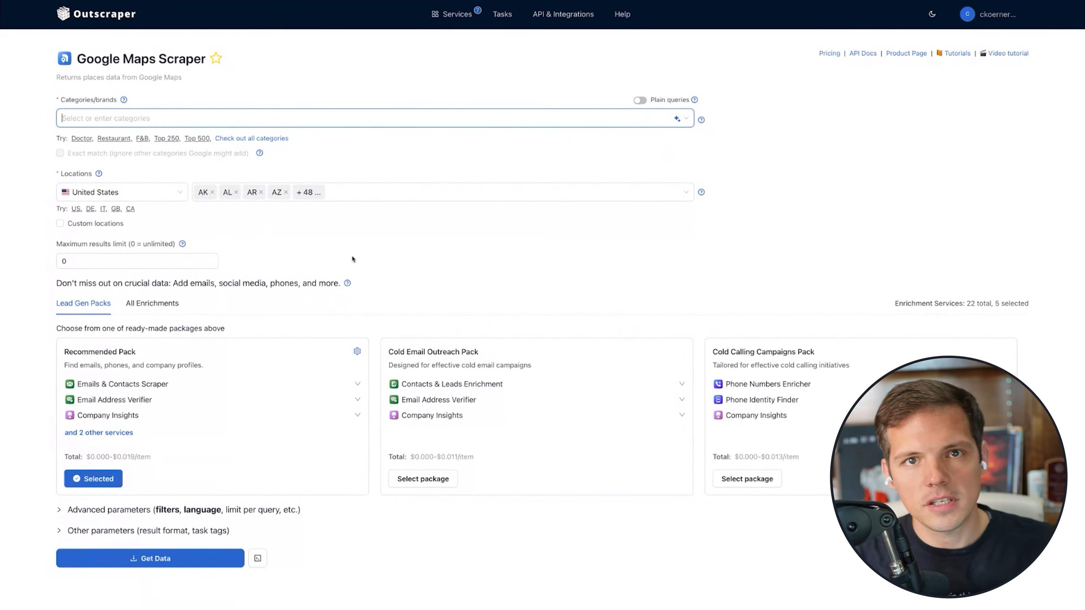
# - Add Roofing Contractor as a category for the Google Maps search
pyautogui.click(205, 115)
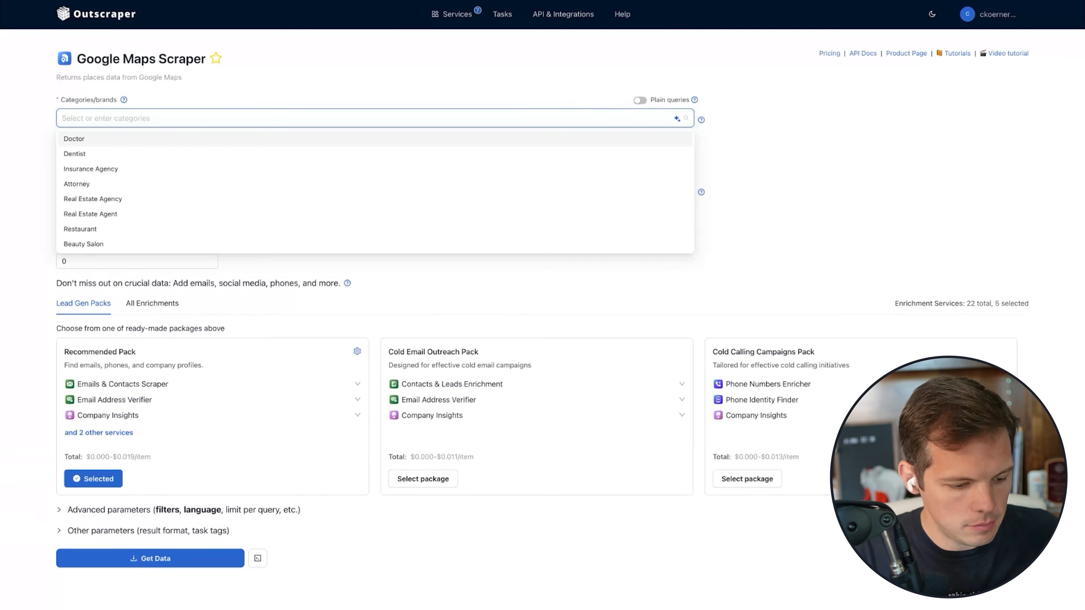
pyautogui.write('roof')
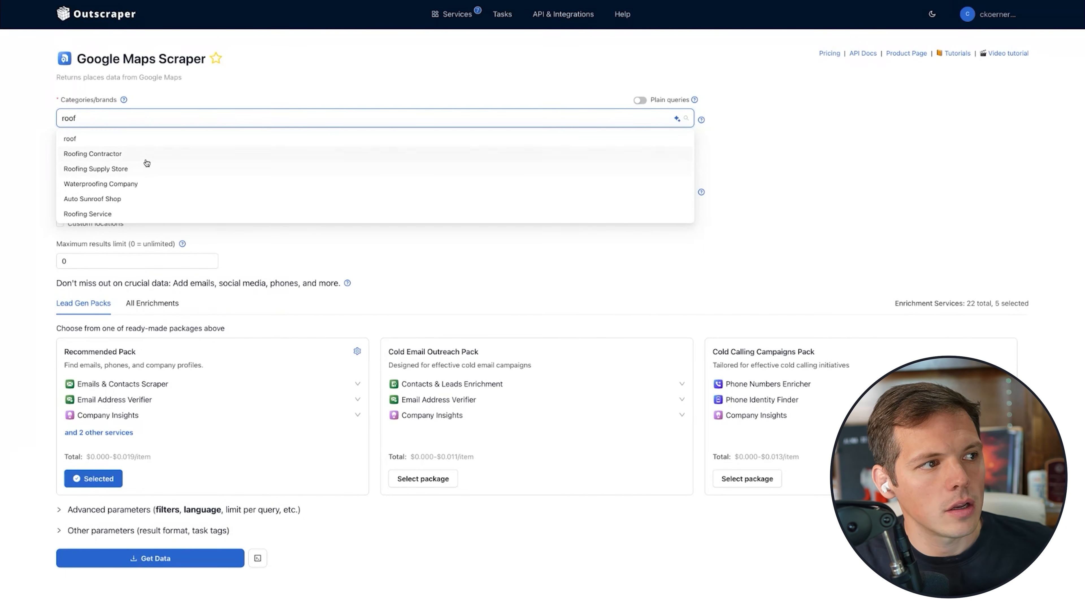
pyautogui.click(145, 158)
# - Look through the available business categories and add Roofing Service as a second category
pyautogui.click(169, 120)
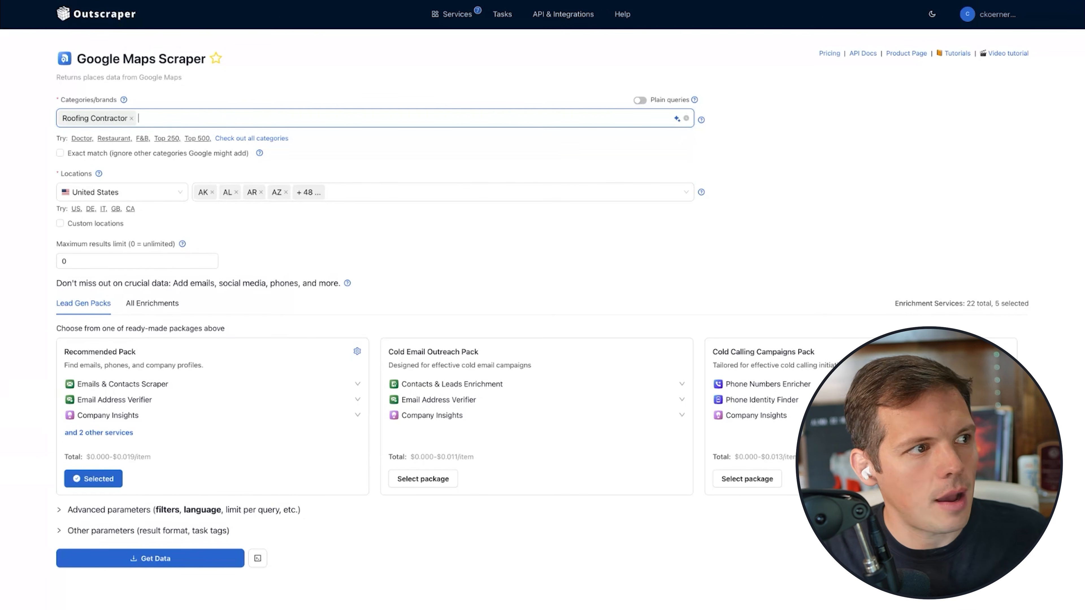
pyautogui.write('roof')
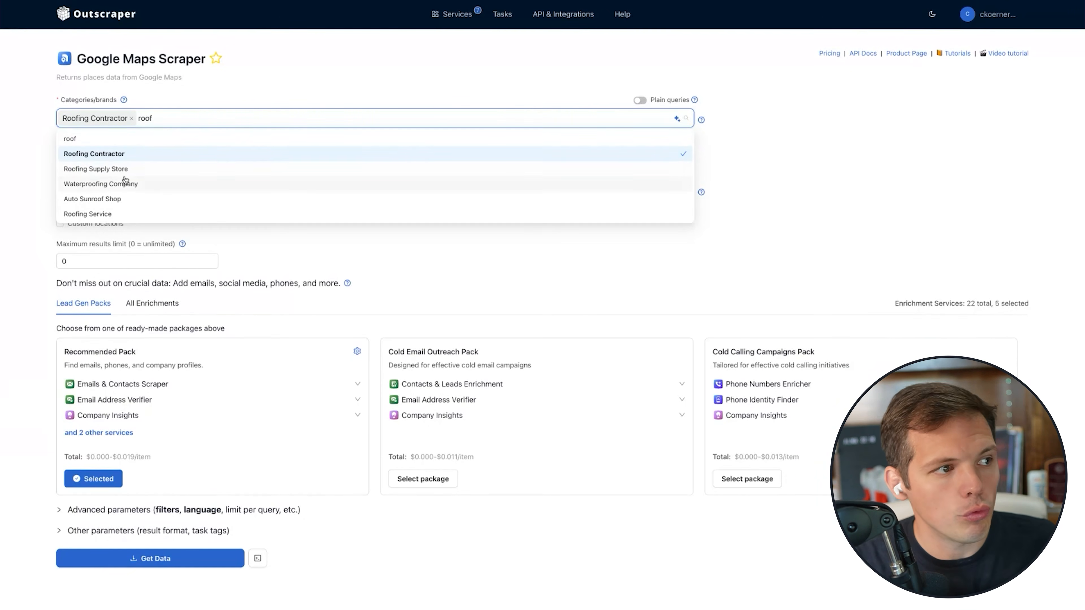
pyautogui.click(162, 119)
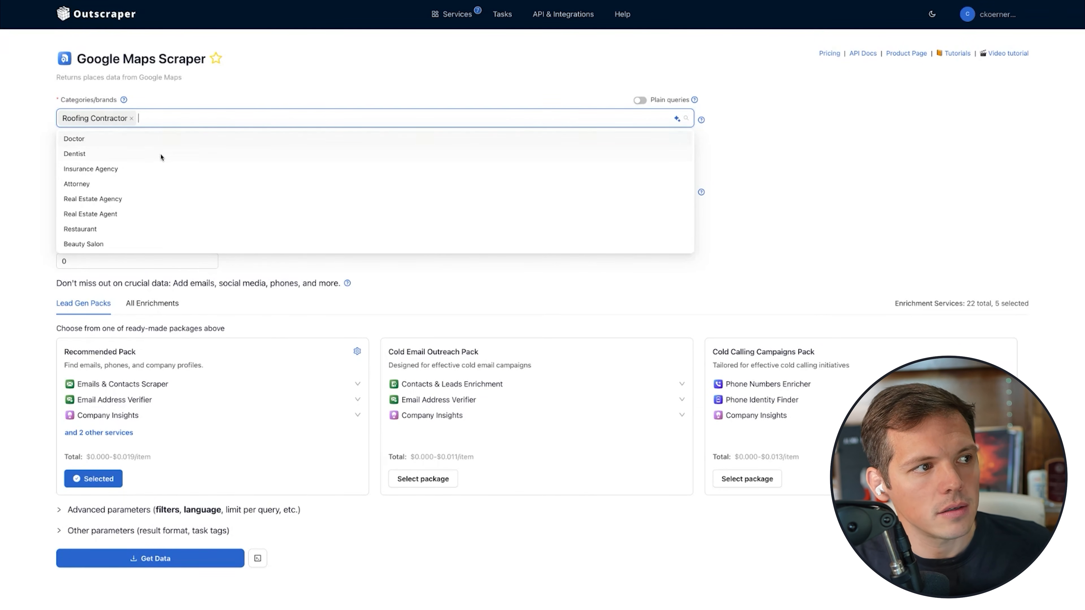
pyautogui.scroll(-5, 179, 216)
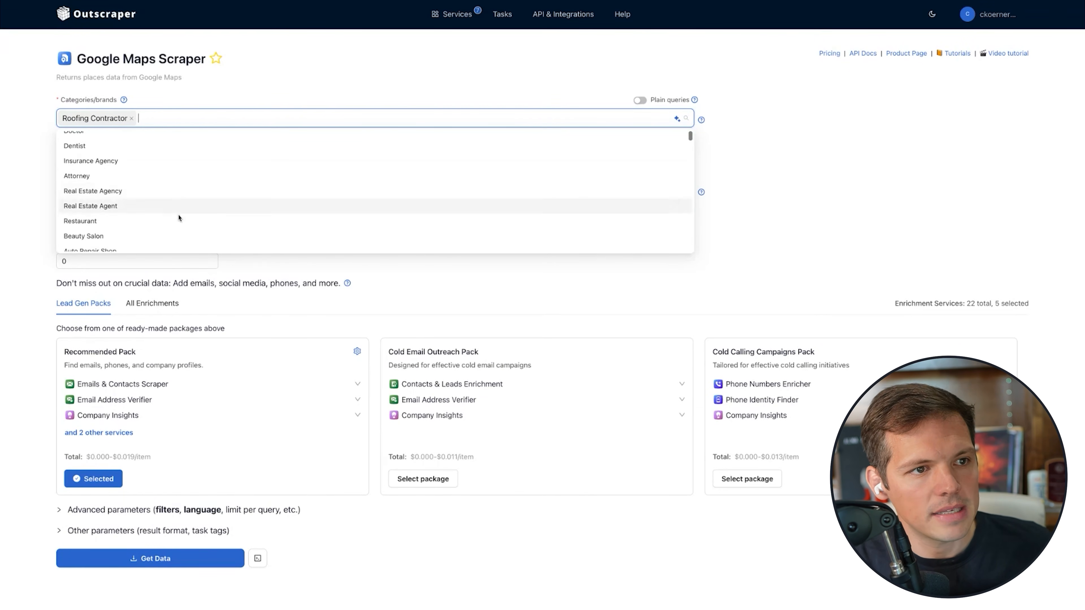
pyautogui.scroll(-10, 179, 217)
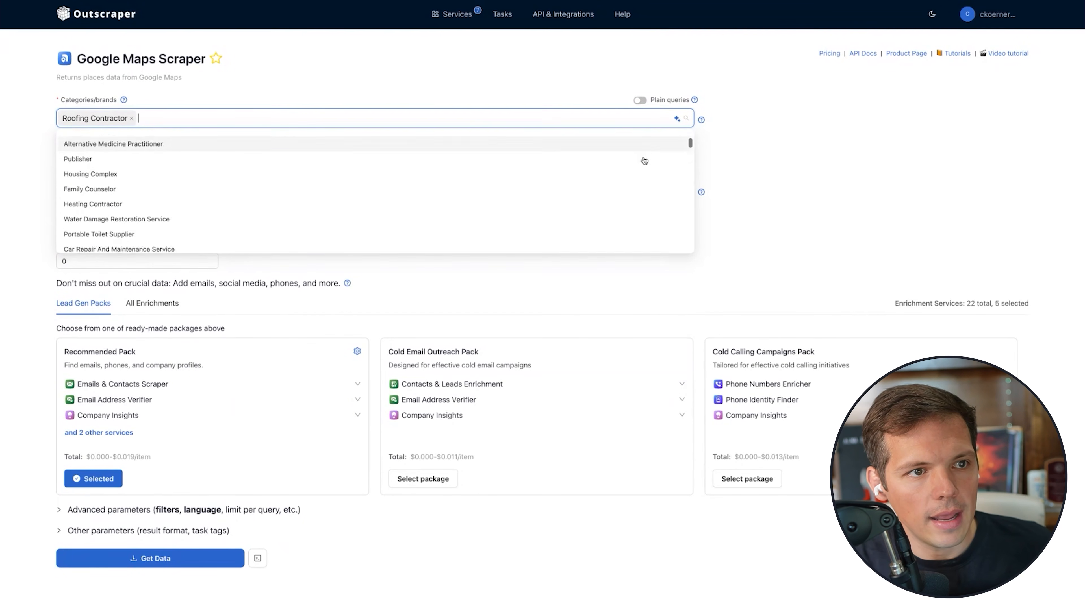
pyautogui.moveTo(691, 144); pyautogui.dragTo(690, 242)
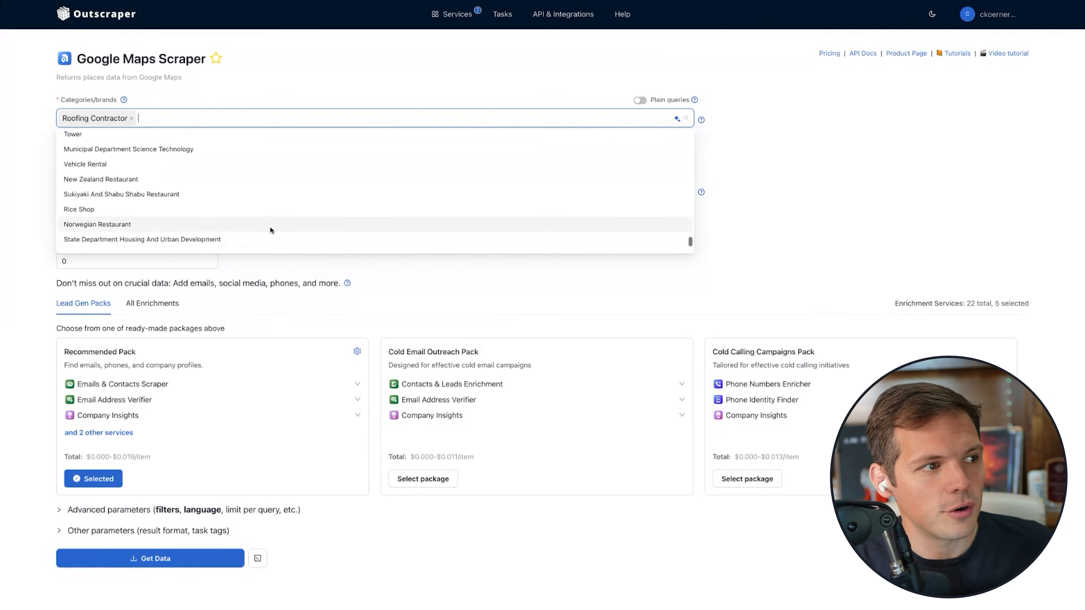
pyautogui.scroll(-10, 269, 225)
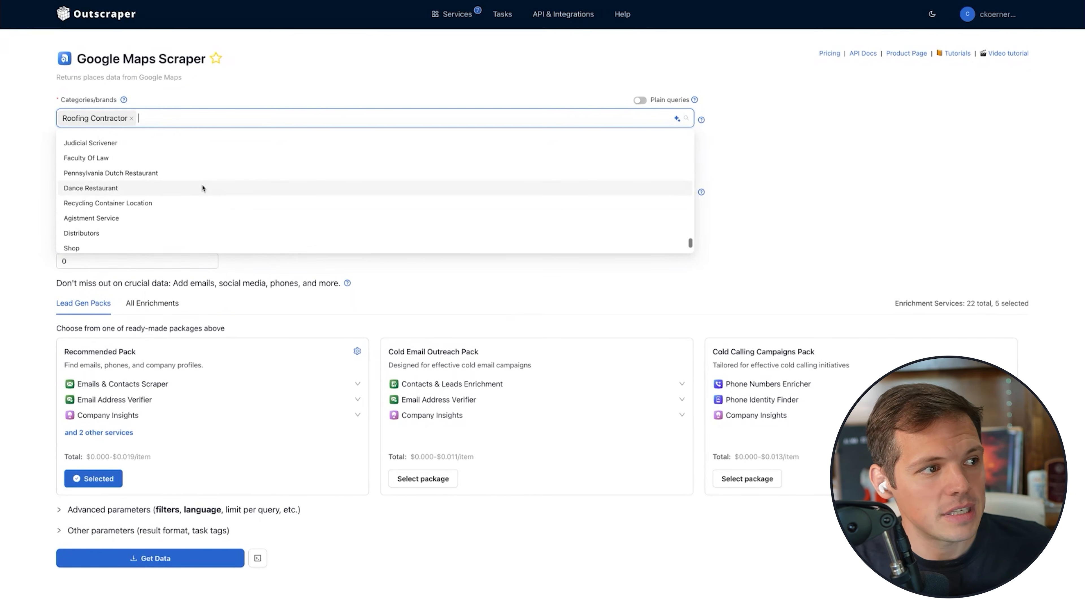
pyautogui.scroll(10, 528, 214)
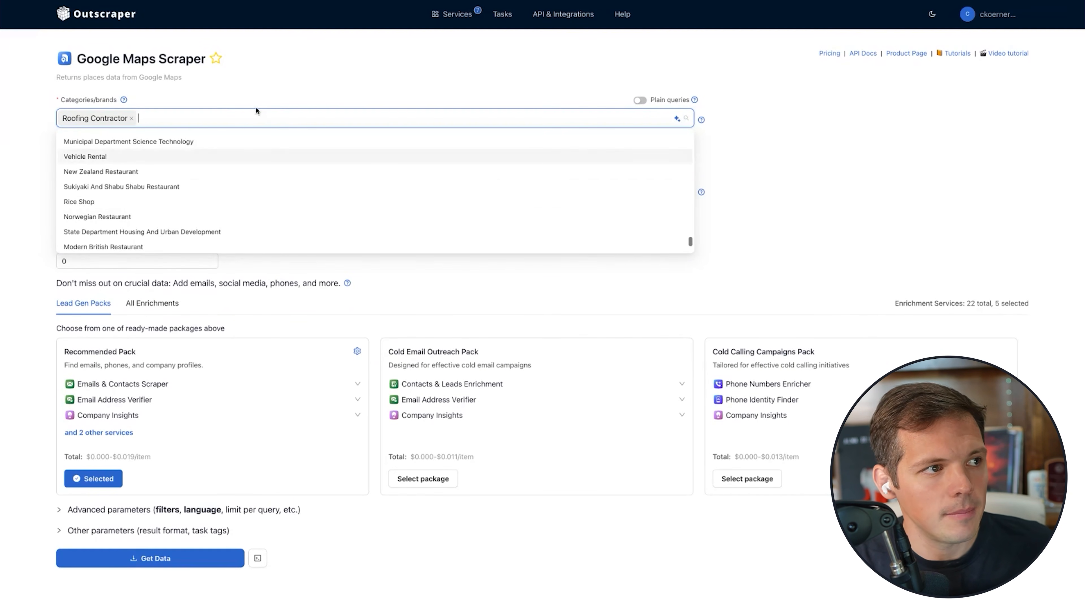
pyautogui.write('roof')
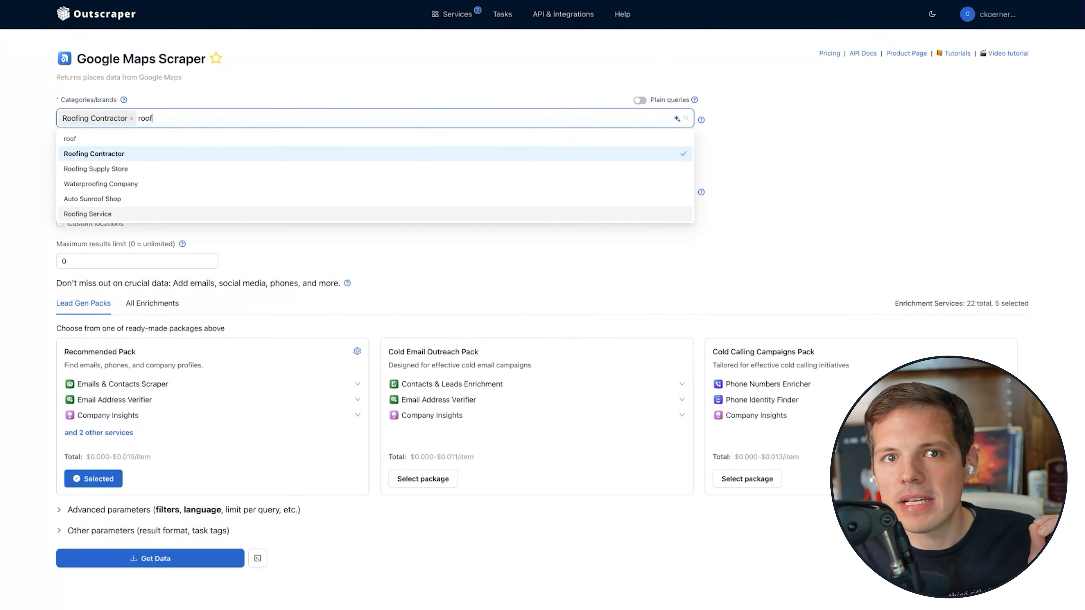
pyautogui.press('Return')
# - Replace the preselected US states in the locations with the cities of Dallas, TX and Fort Worth
pyautogui.click(609, 190)
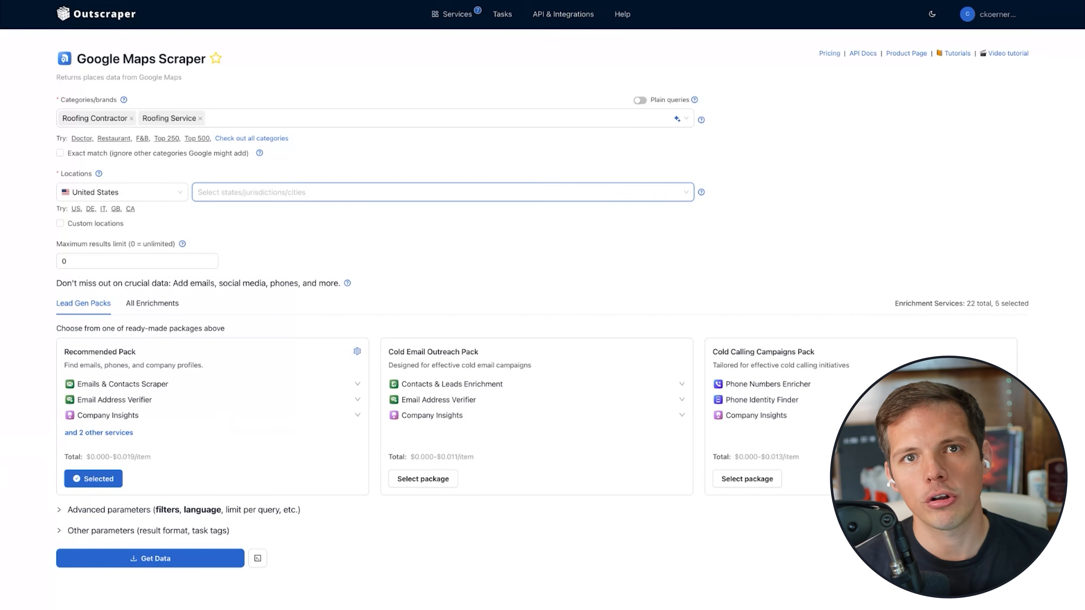
pyautogui.write('dallas')
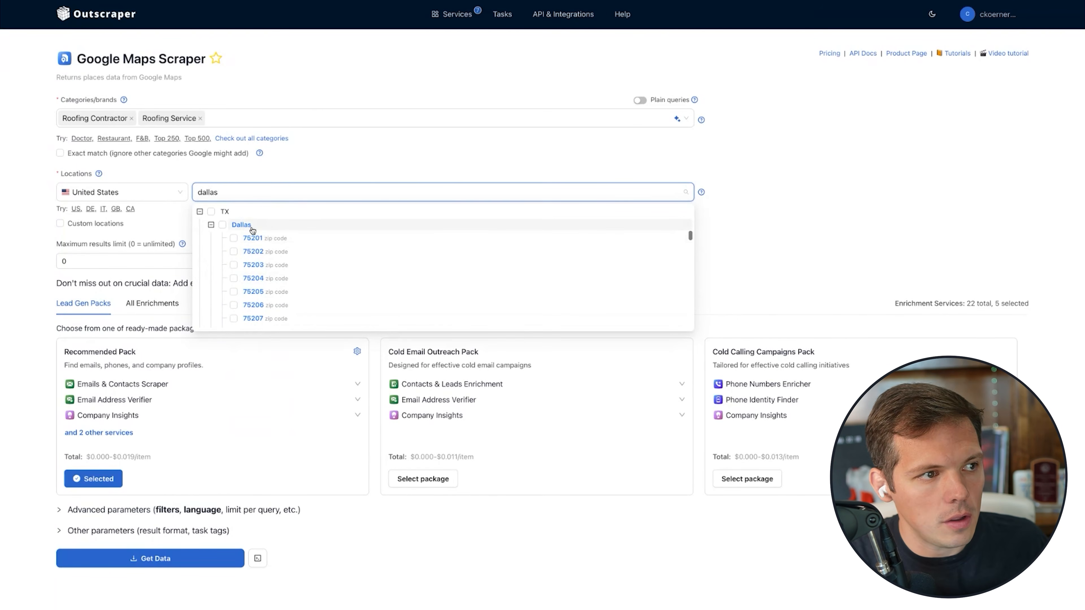
pyautogui.click(241, 226)
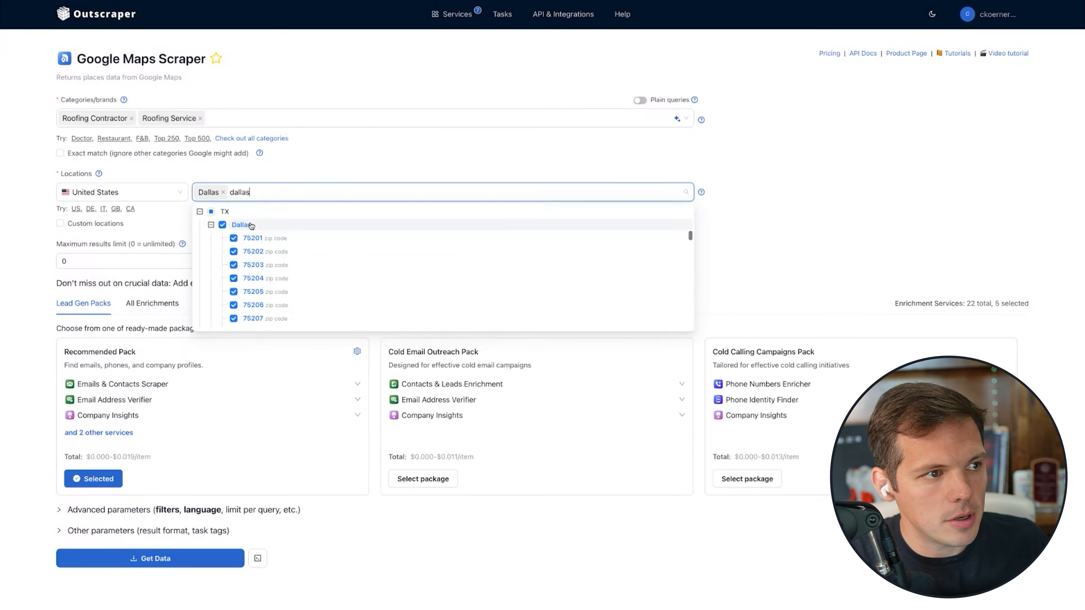
pyautogui.click(257, 193)
pyautogui.write('fort wo')
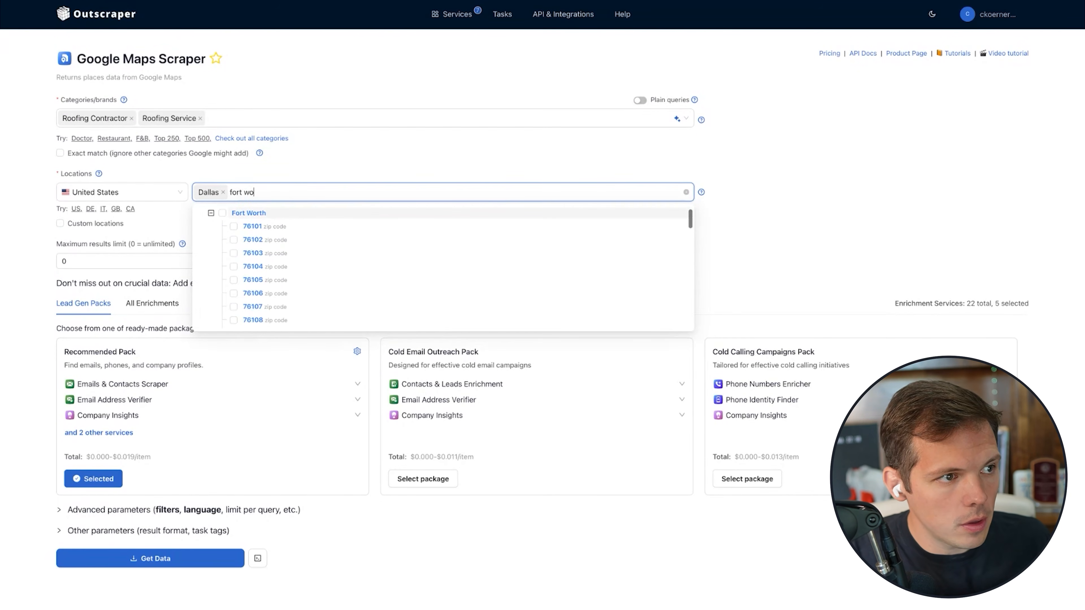
pyautogui.click(246, 212)
# - Add the Texas cities of Plano and Frisco to the search locations
pyautogui.tripleClick(298, 193)
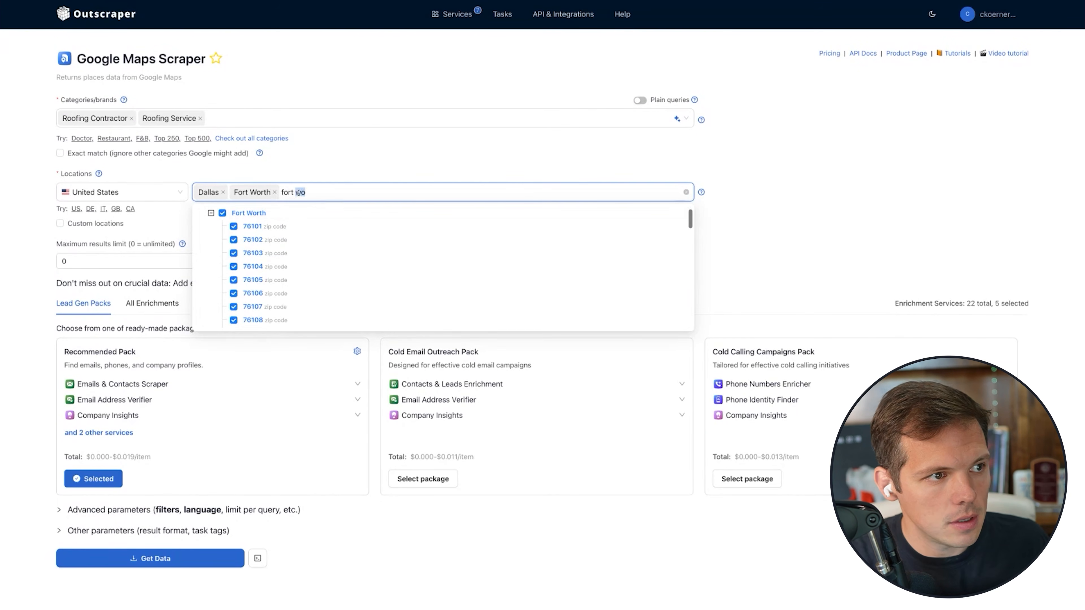
pyautogui.write('plano')
pyautogui.click(241, 293)
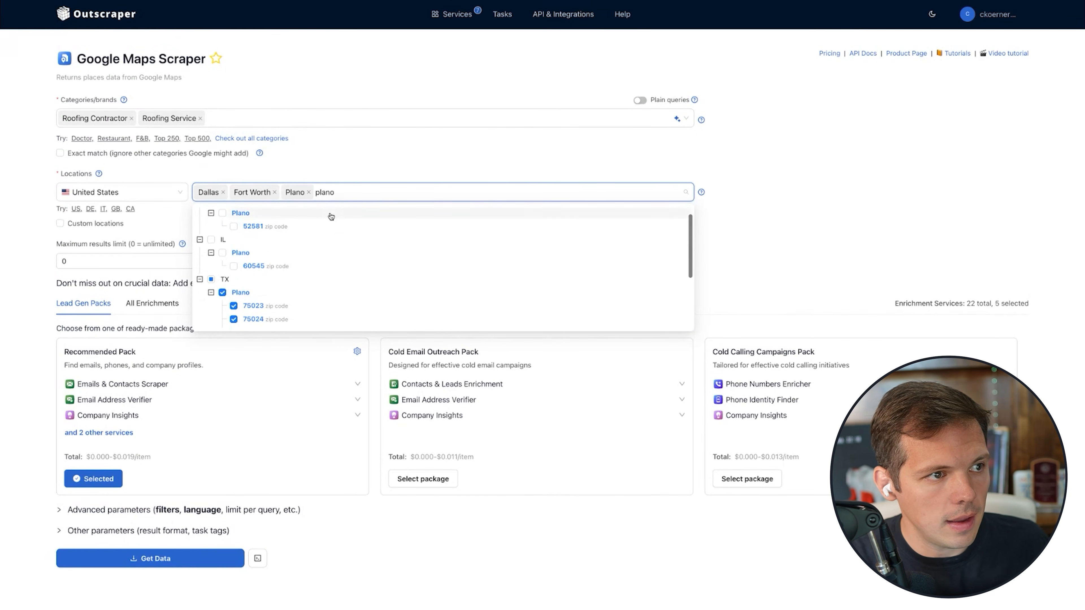
pyautogui.click(344, 193)
pyautogui.click(344, 193)
pyautogui.write('frisco')
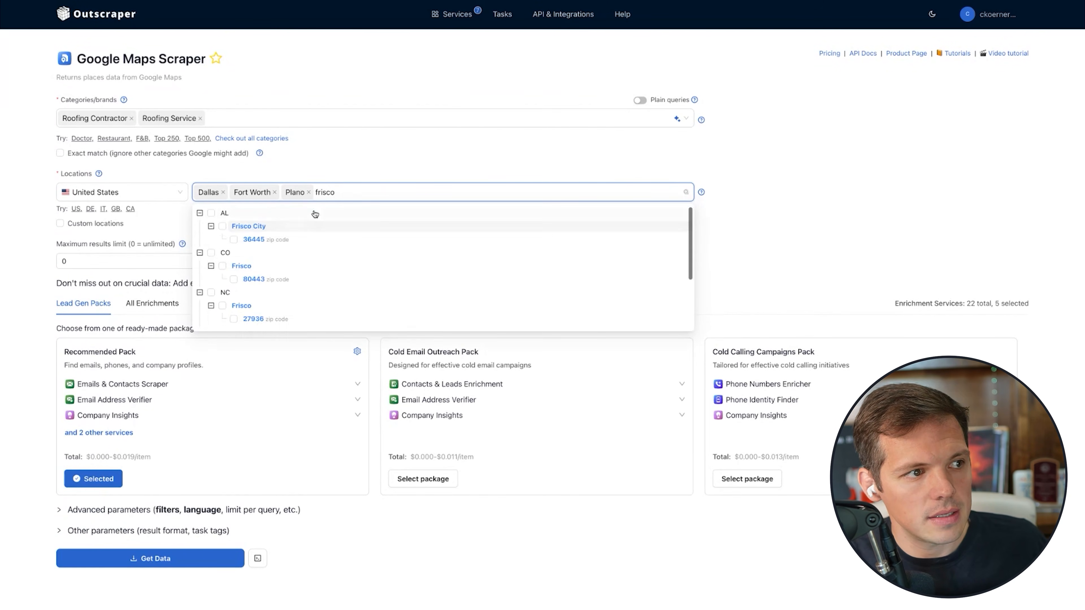
pyautogui.scroll(-3, 282, 261)
pyautogui.click(262, 282)
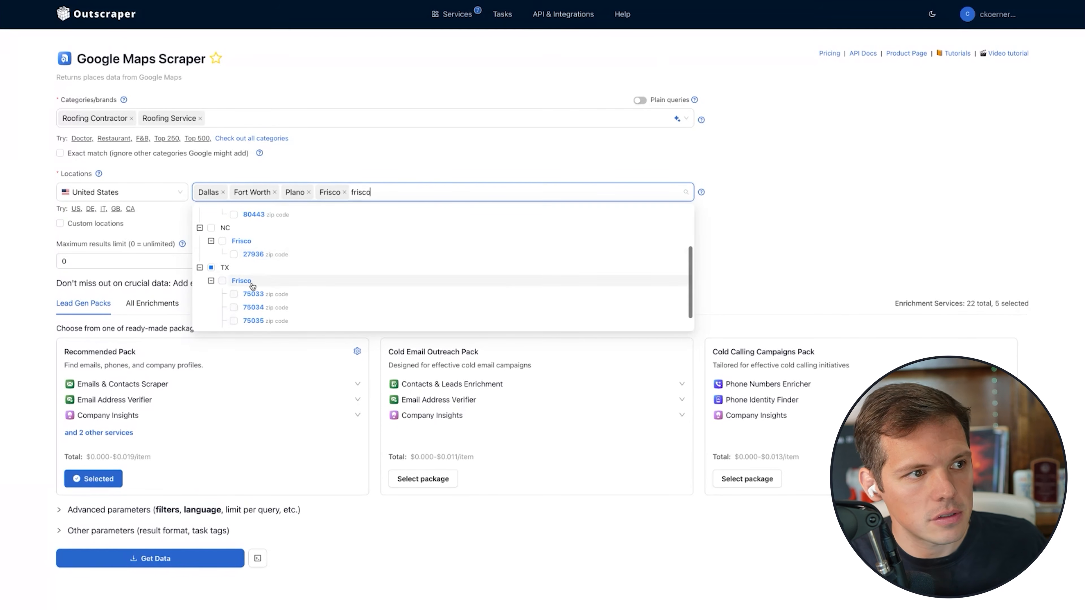
pyautogui.click(403, 169)
# - Set the maximum results limit to 1000
pyautogui.doubleClick(123, 260)
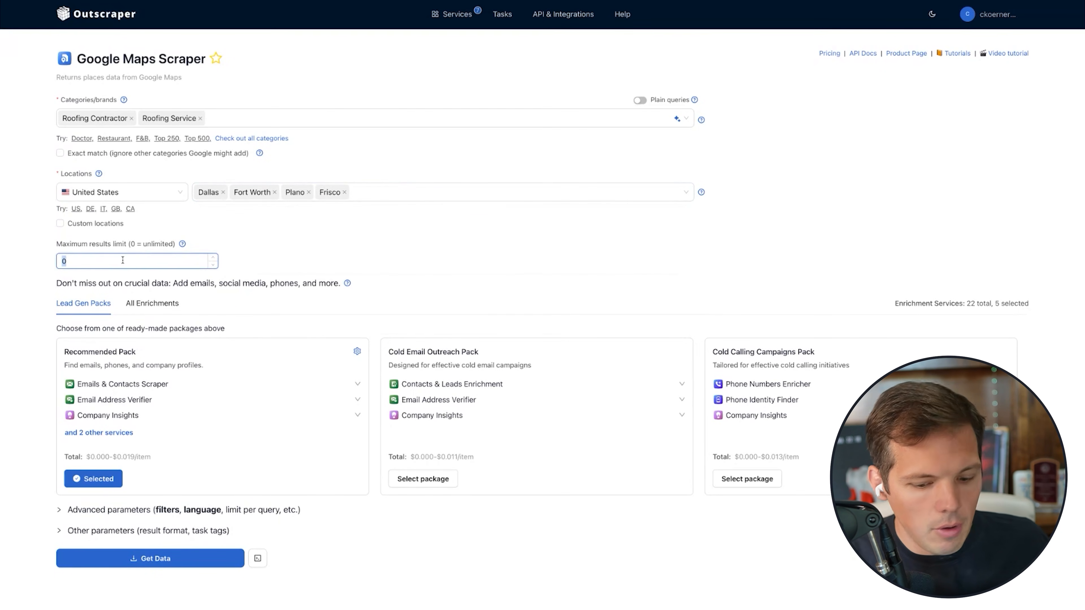
pyautogui.write('100')
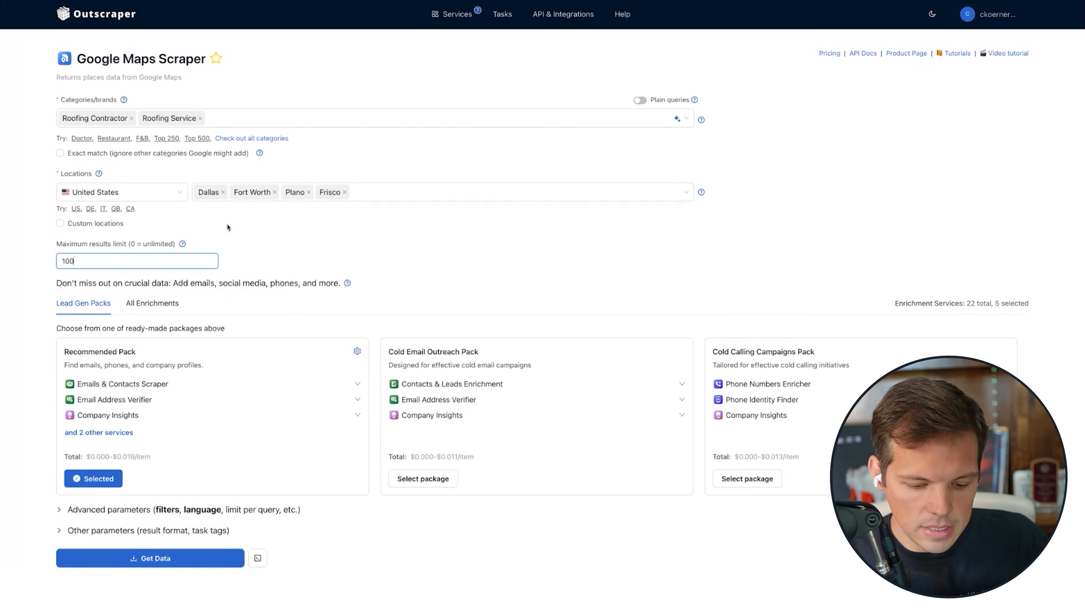
pyautogui.write('0')
pyautogui.click(244, 234)
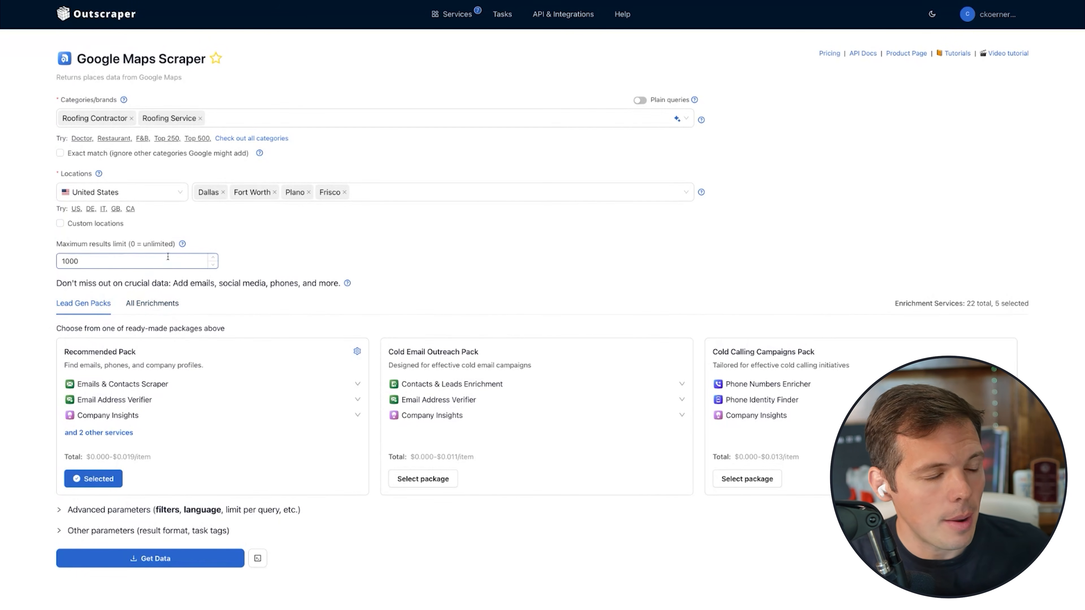
# - Expand the advanced parameters and apply the With phone quick filter
pyautogui.click(89, 511)
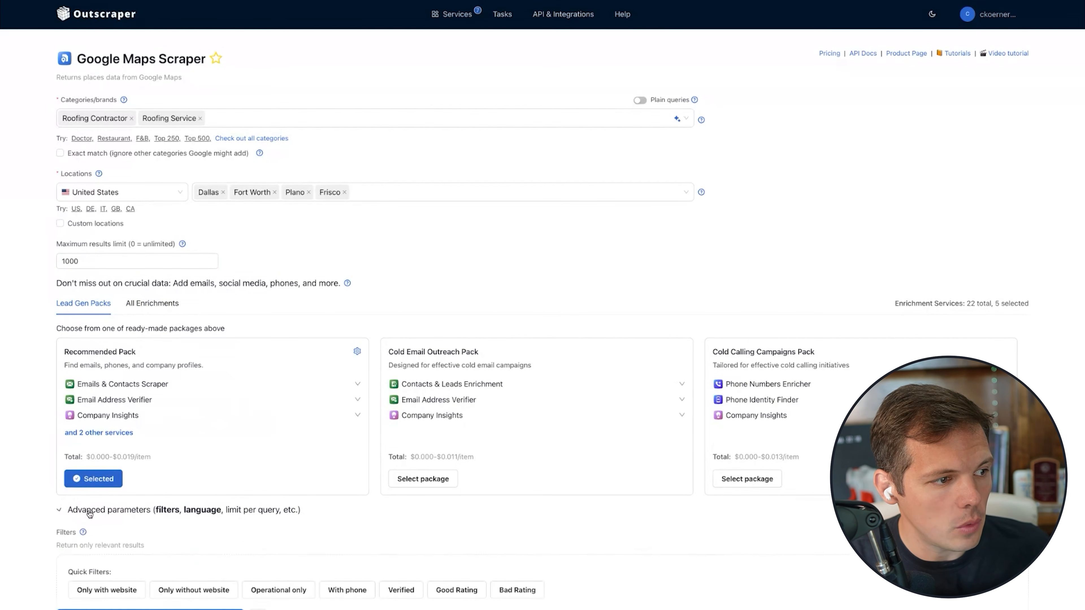
pyautogui.scroll(-5, 153, 311)
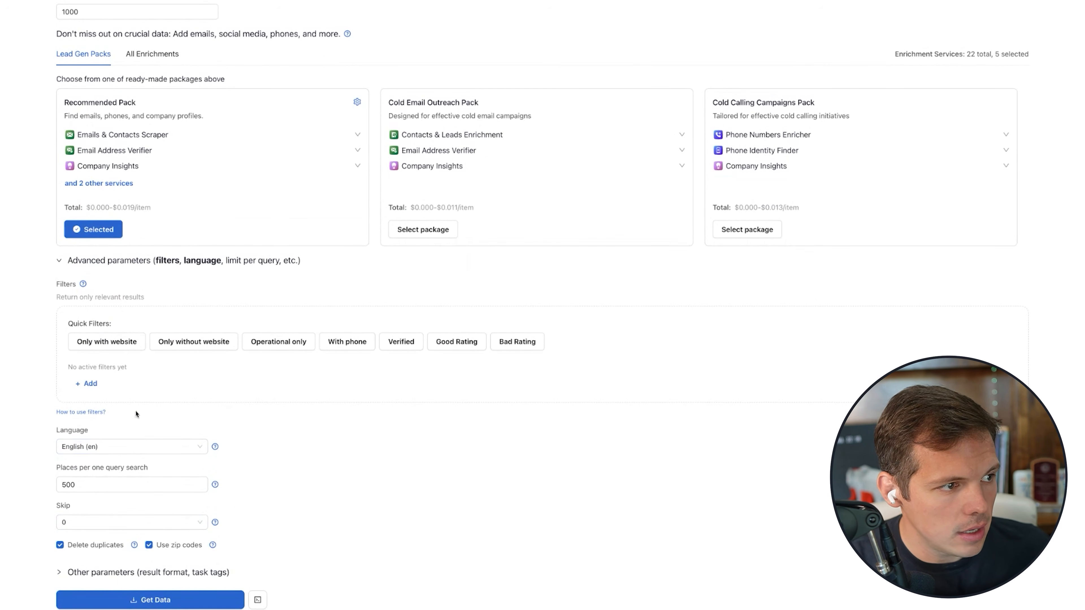
pyautogui.click(347, 342)
pyautogui.scroll(5, 190, 392)
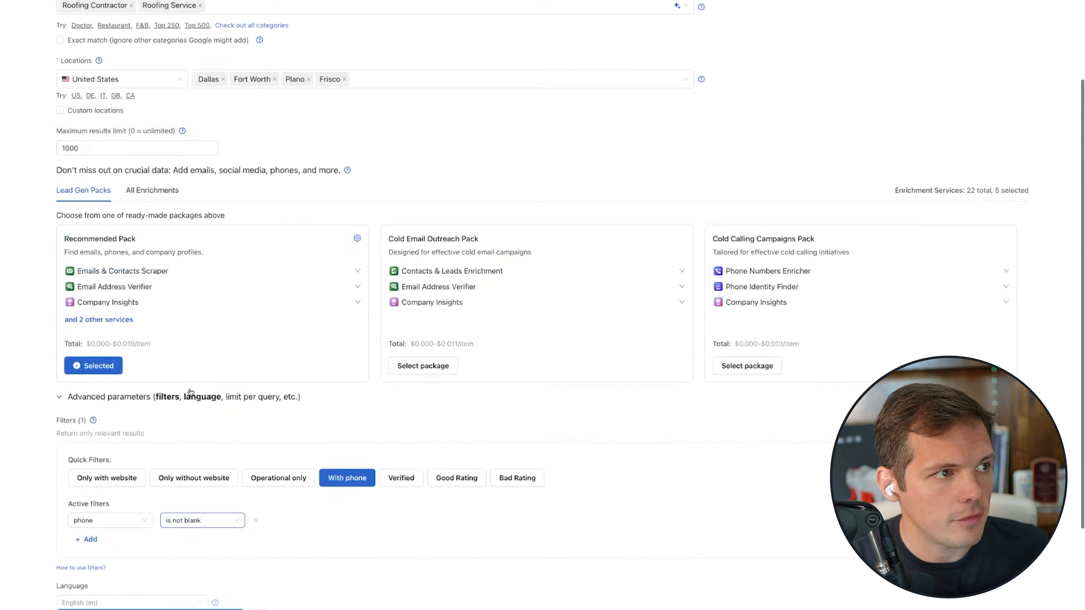
# - Request the data, confirm the scraping task, and open the task list
pyautogui.scroll(-6, 190, 392)
pyautogui.click(152, 604)
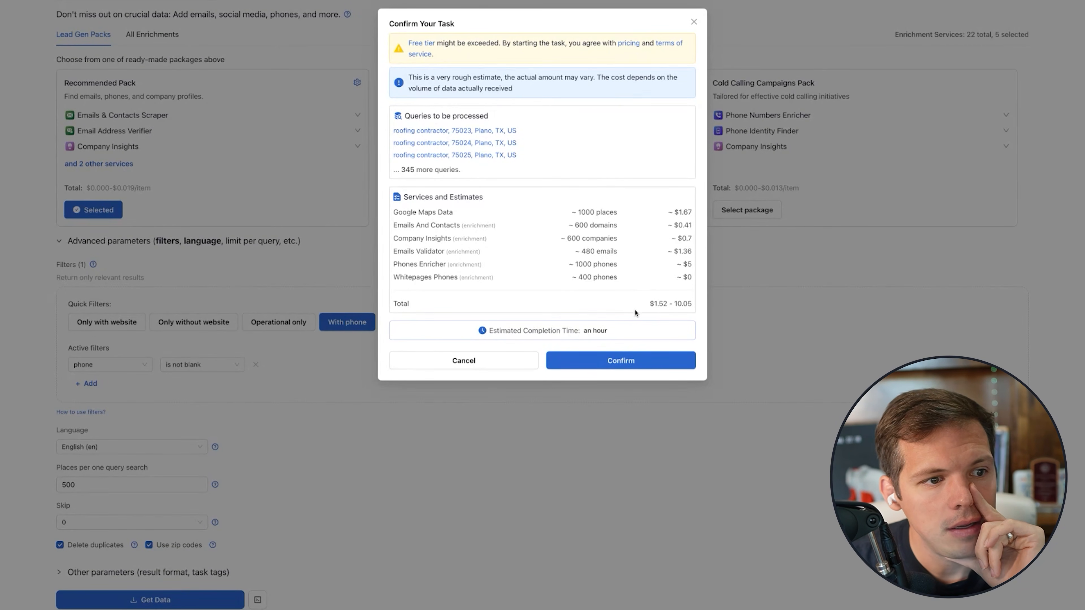
pyautogui.click(621, 363)
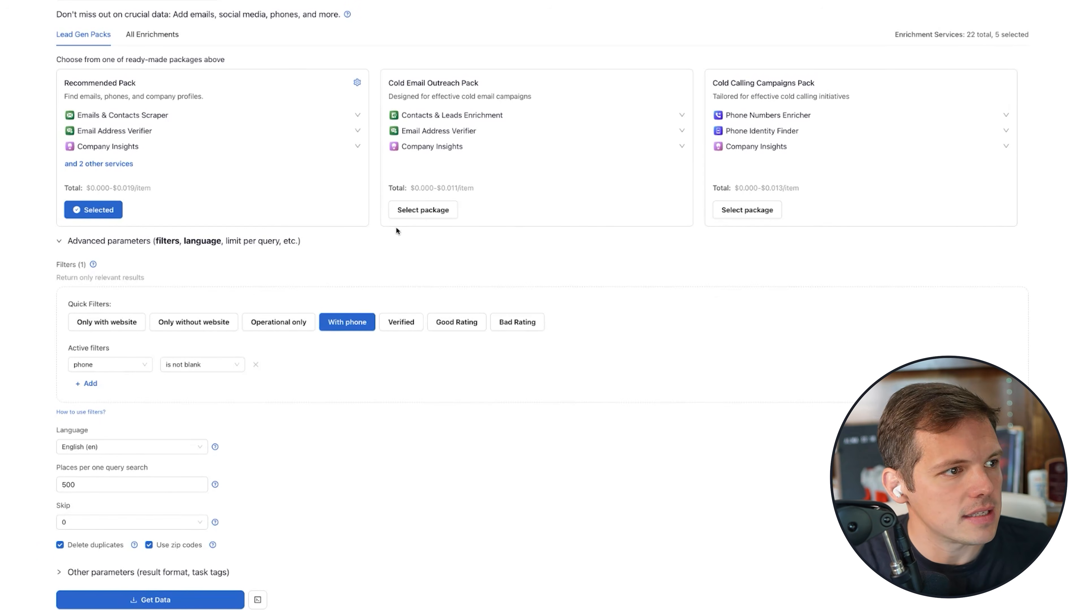
pyautogui.scroll(6, 395, 229)
pyautogui.click(502, 15)
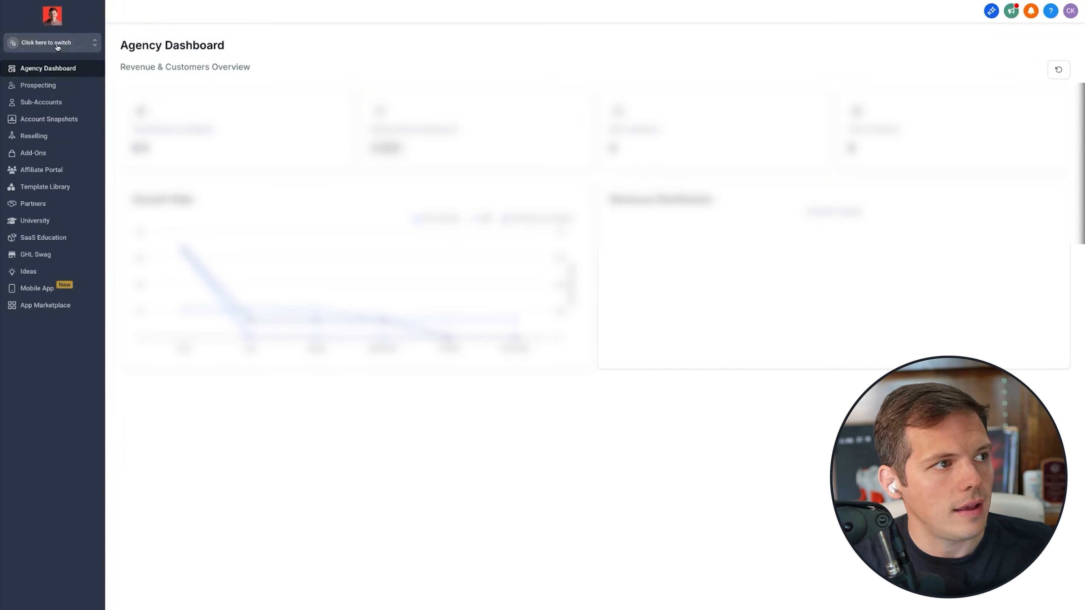
# - Switch to HighLevel, enter the TKOwners LLC sub-account and open its AI Agents area
pyautogui.click(57, 45)
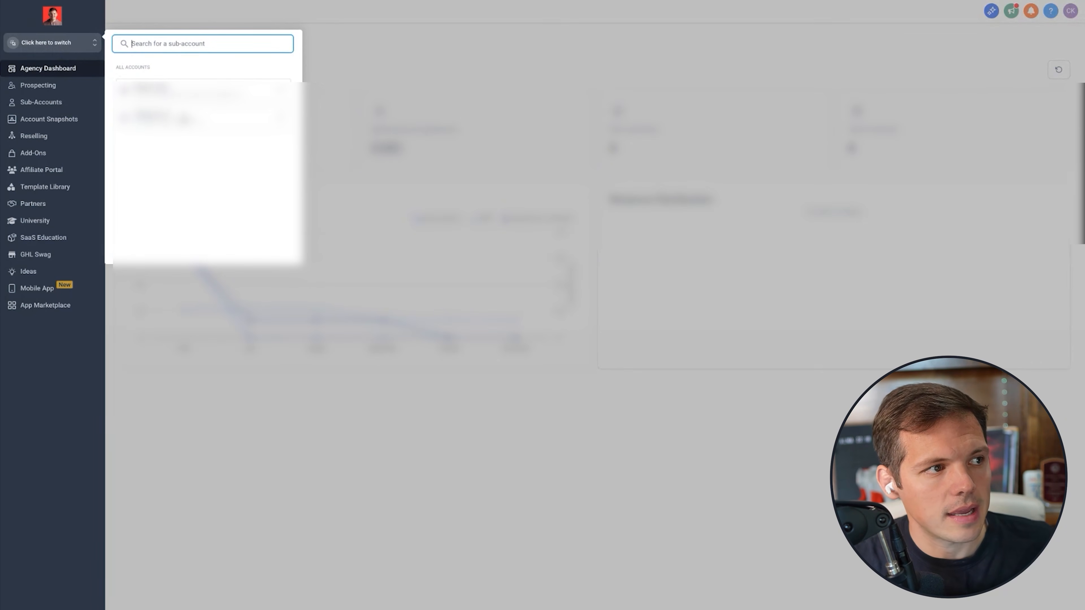
pyautogui.click(182, 116)
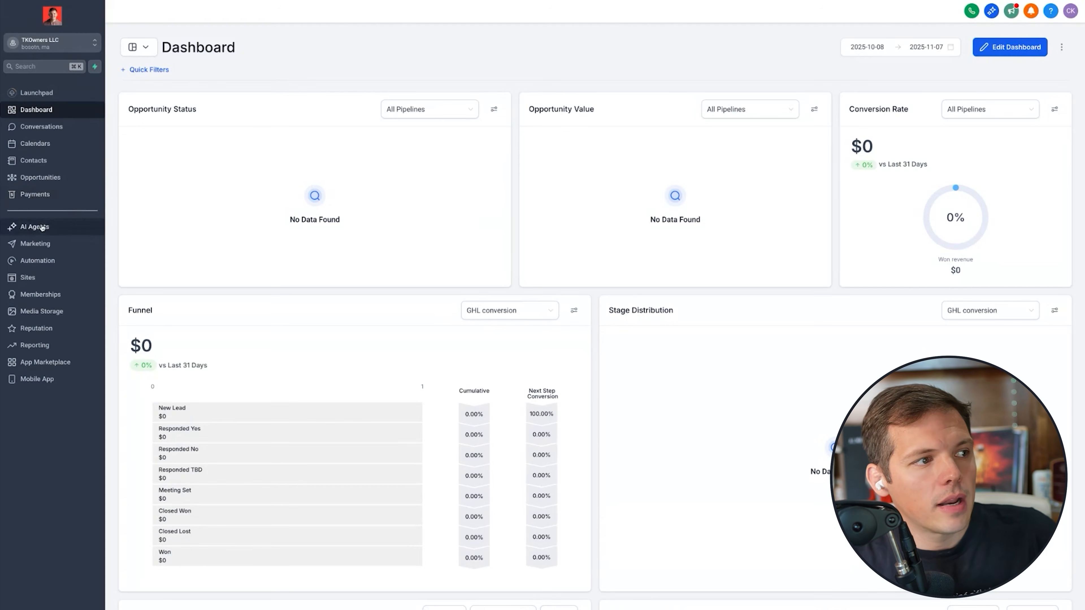
pyautogui.click(41, 228)
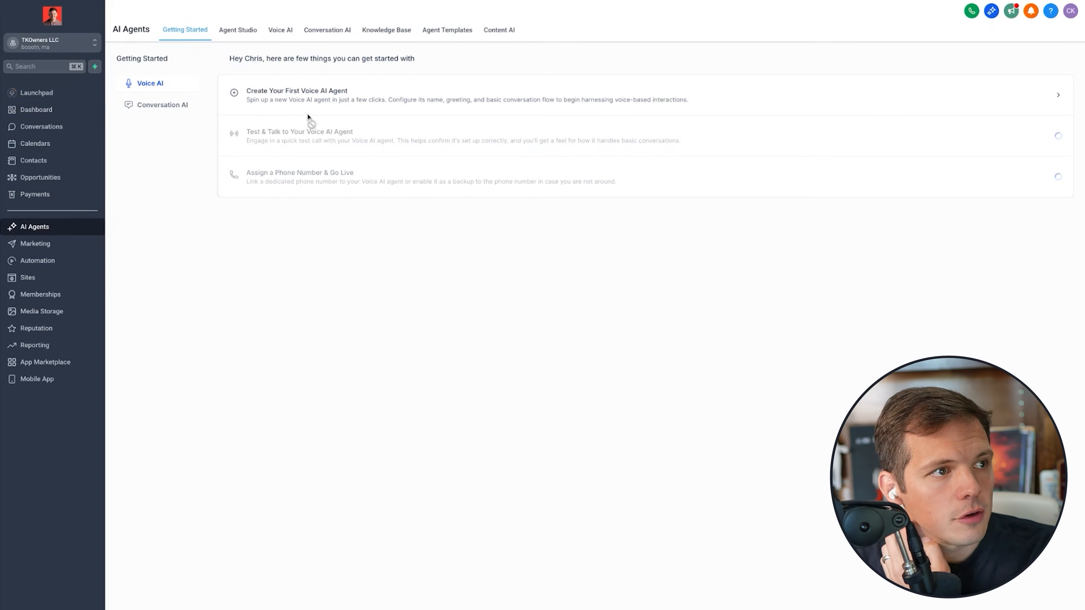
# - Start a custom Voice AI agent from scratch and name it Roofers 1
pyautogui.click(285, 99)
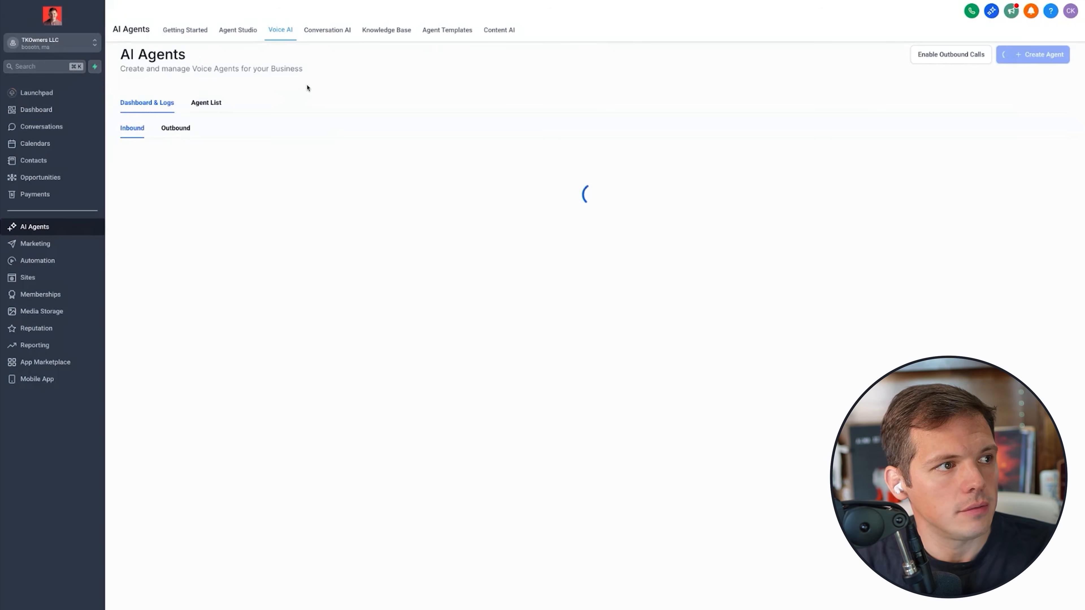
pyautogui.click(638, 262)
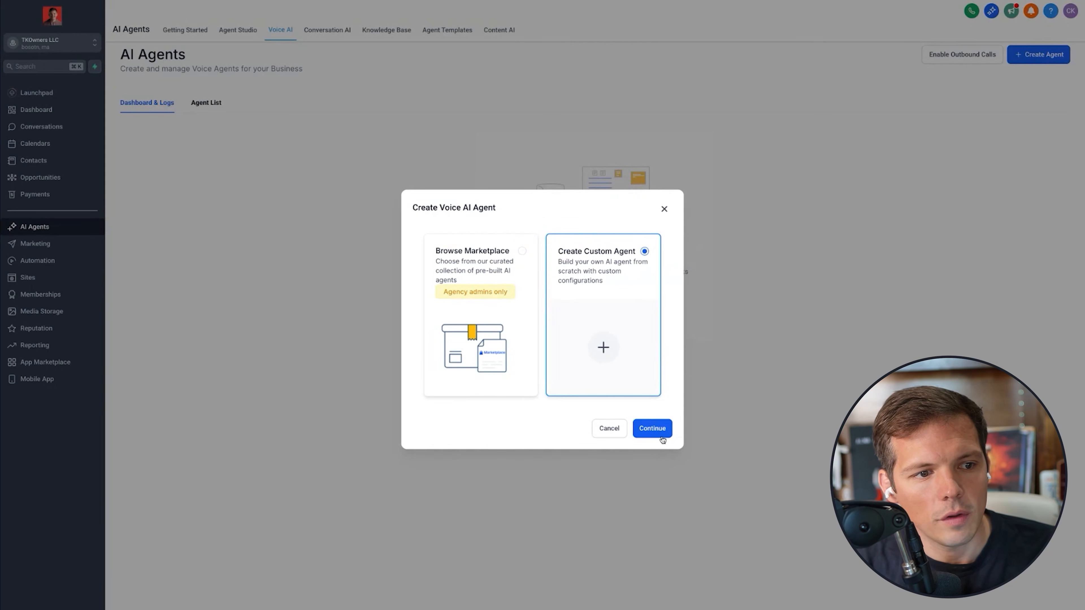
pyautogui.click(660, 435)
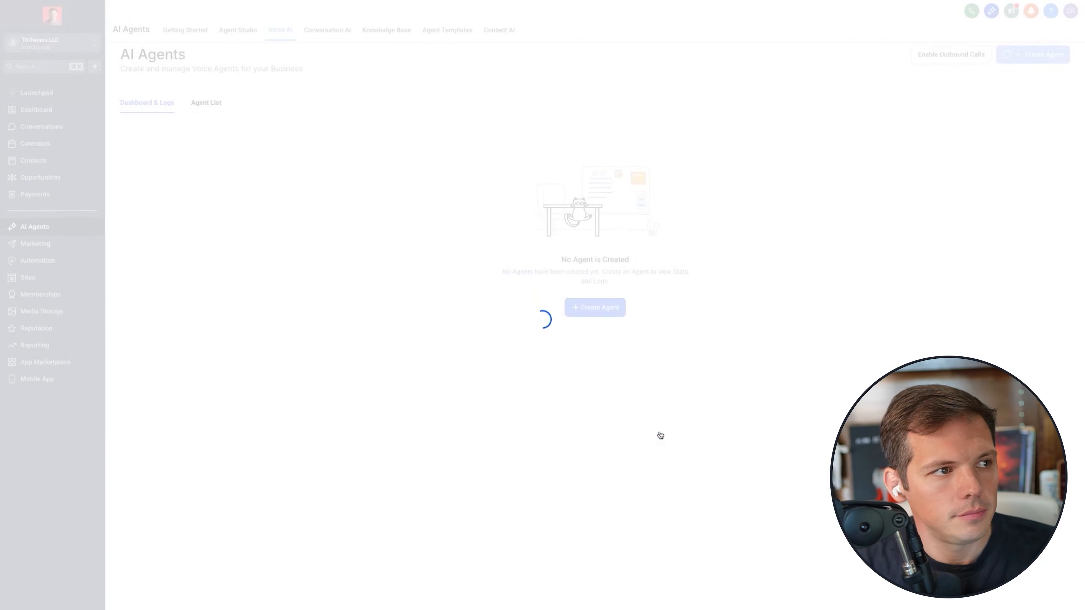
pyautogui.tripleClick(486, 263)
pyautogui.write('Roofers 1')
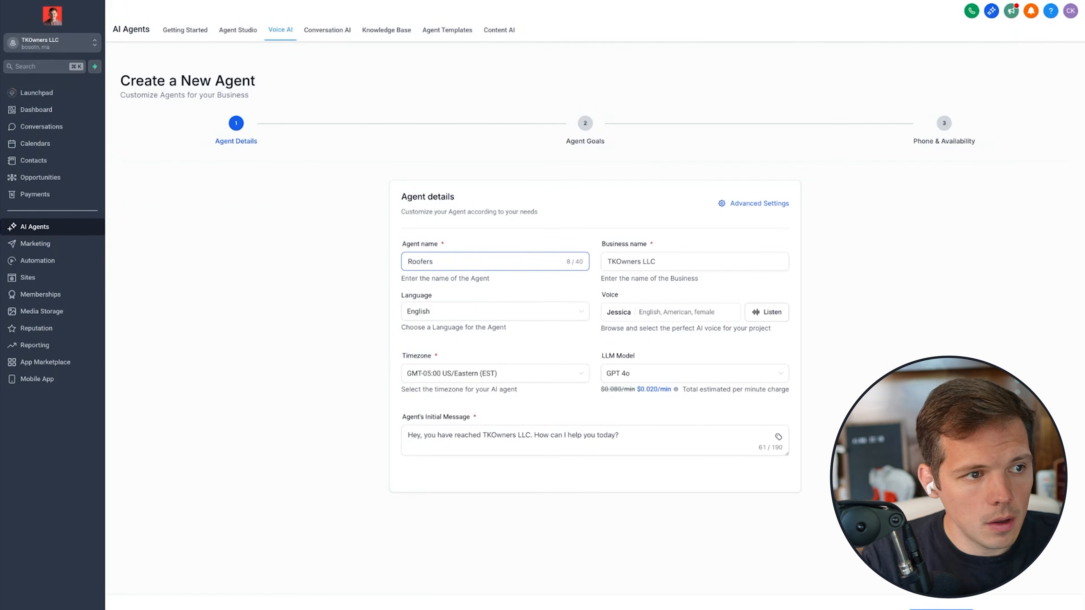
# - Preview the current Jessica voice and sample alternatives including Christopher, Clyde, Hope and Isla from the voice library
pyautogui.click(653, 263)
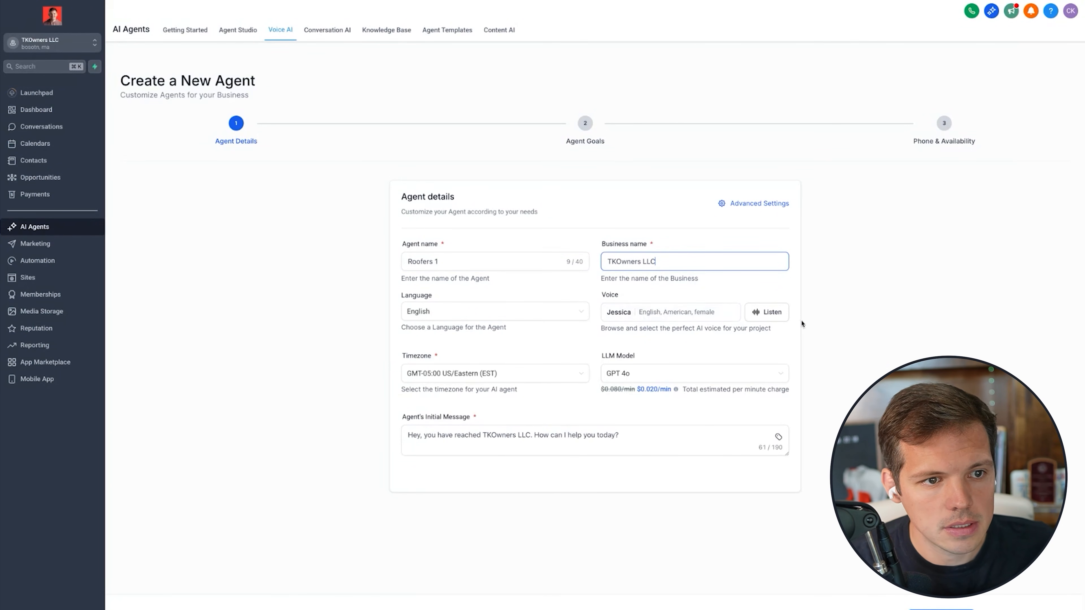
pyautogui.click(767, 312)
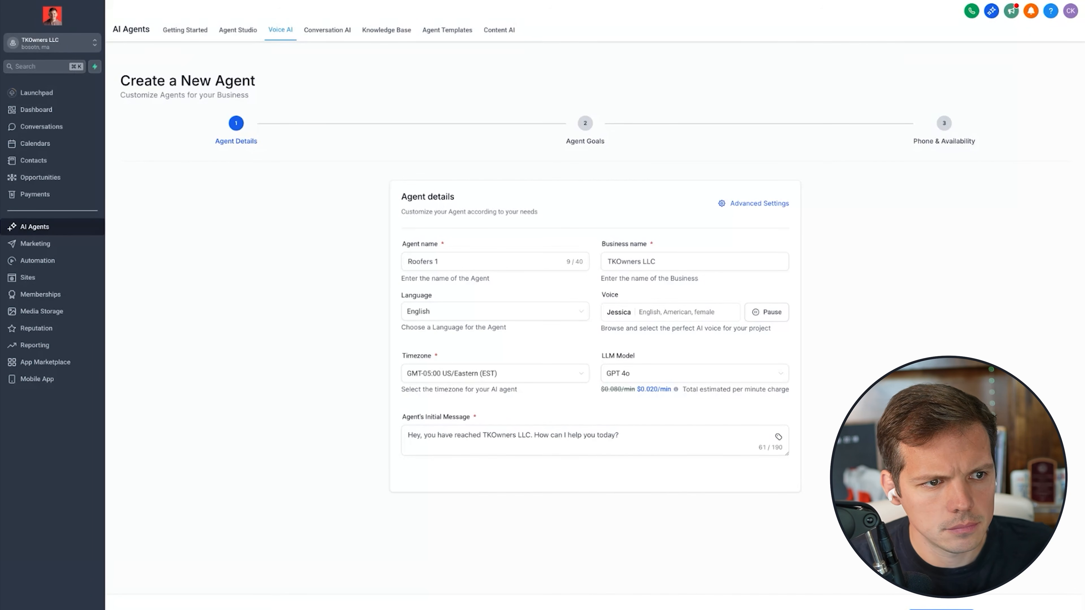
pyautogui.click(627, 315)
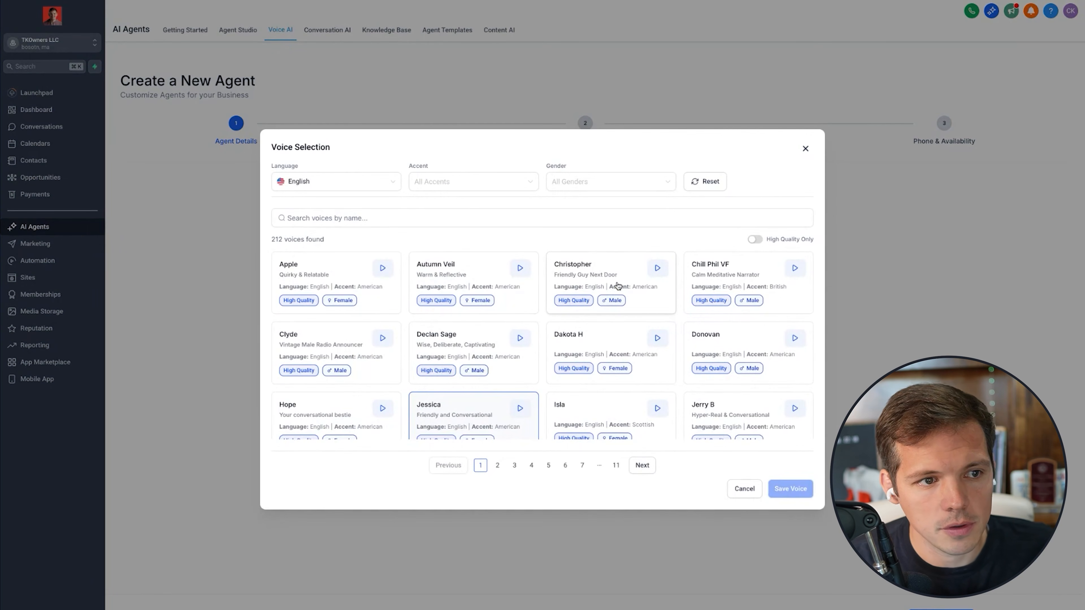
pyautogui.click(656, 268)
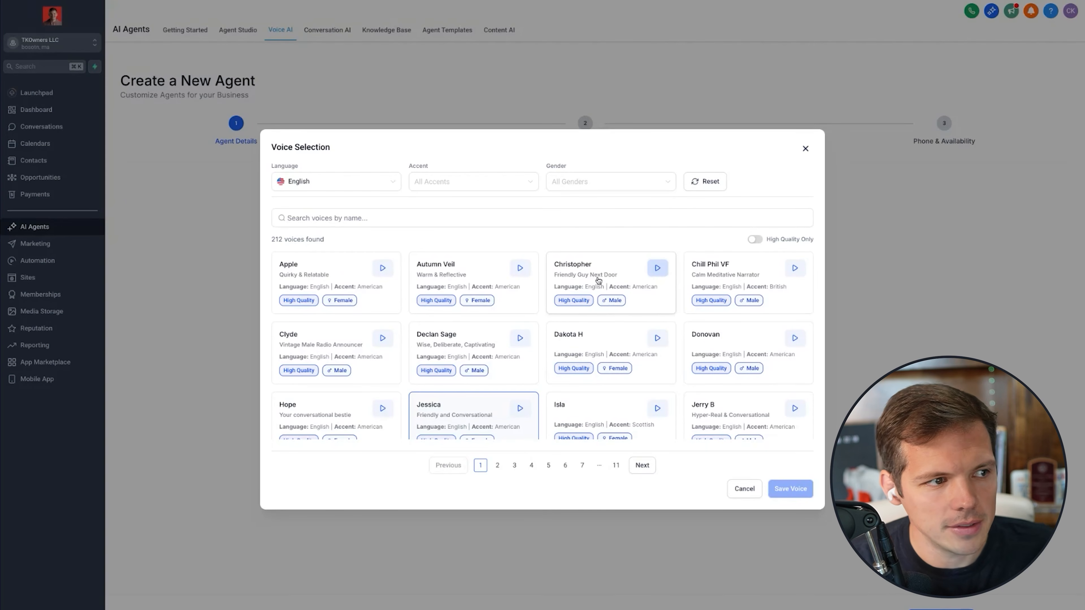
pyautogui.scroll(-1, 563, 285)
pyautogui.scroll(-1, 563, 285)
pyautogui.click(383, 317)
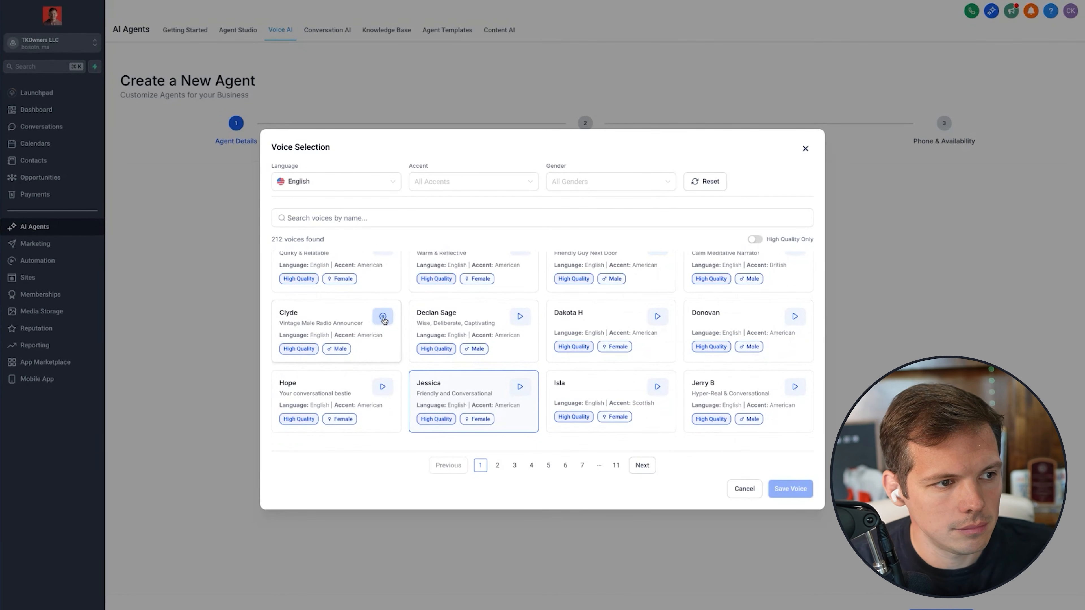
pyautogui.scroll(-3, 696, 355)
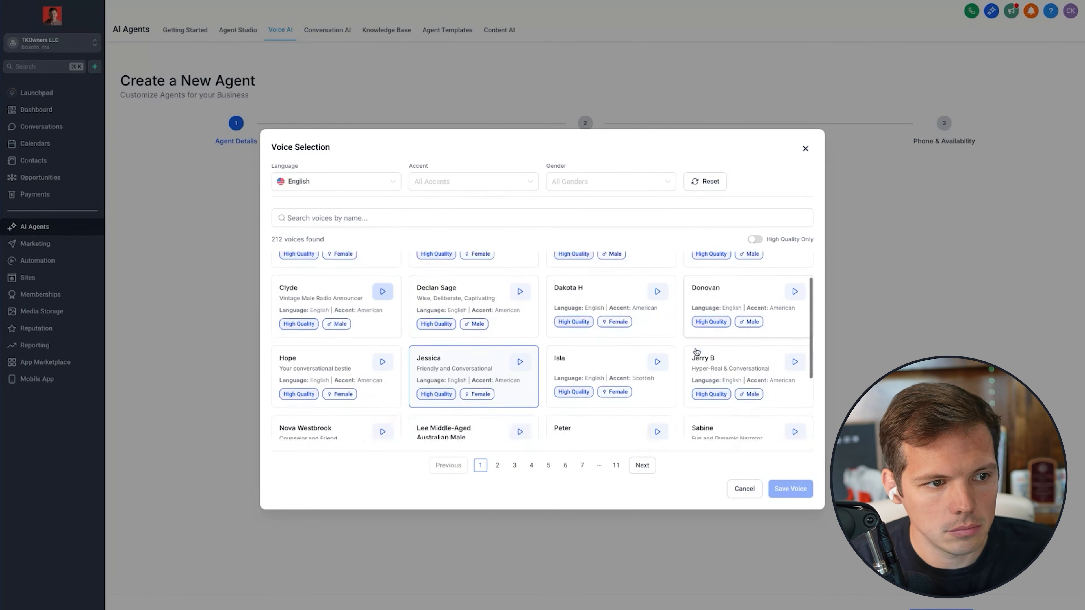
pyautogui.click(383, 333)
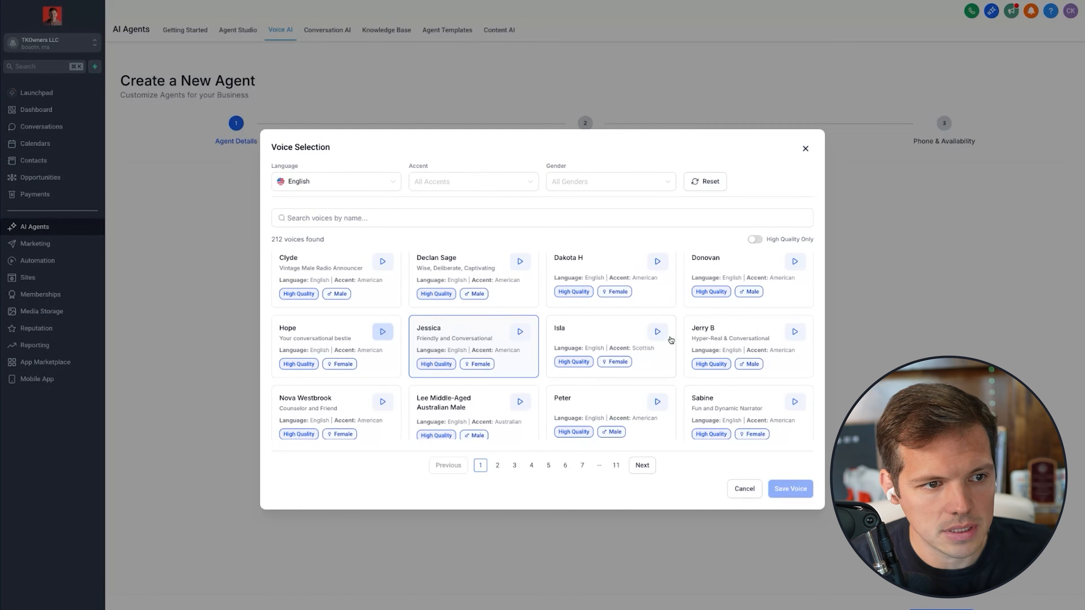
pyautogui.click(658, 333)
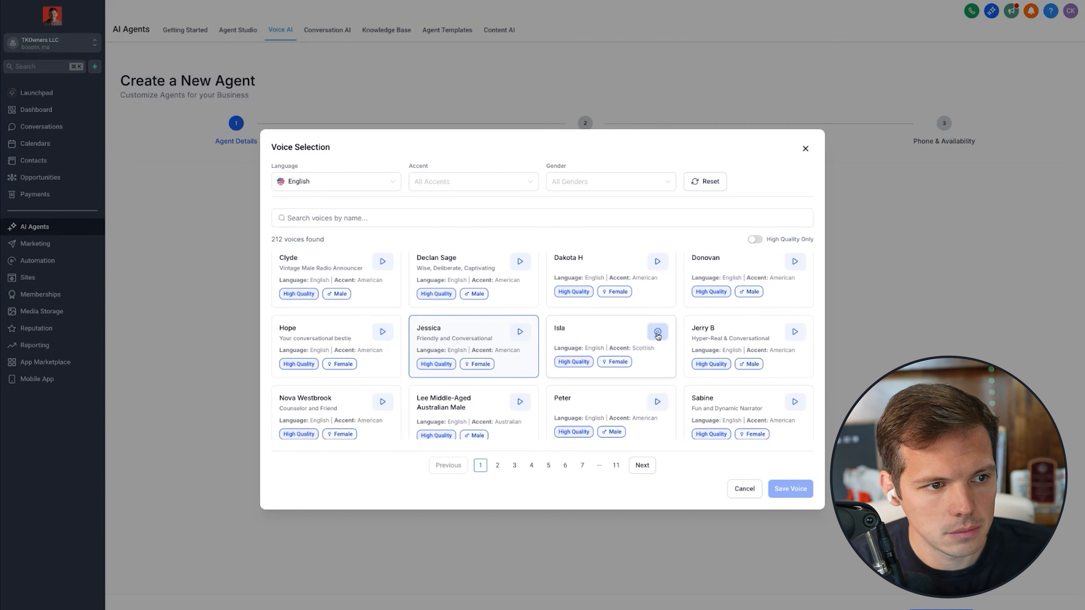
# - Choose the Hope voice for the agent and save the voice selection
pyautogui.scroll(-1, 657, 337)
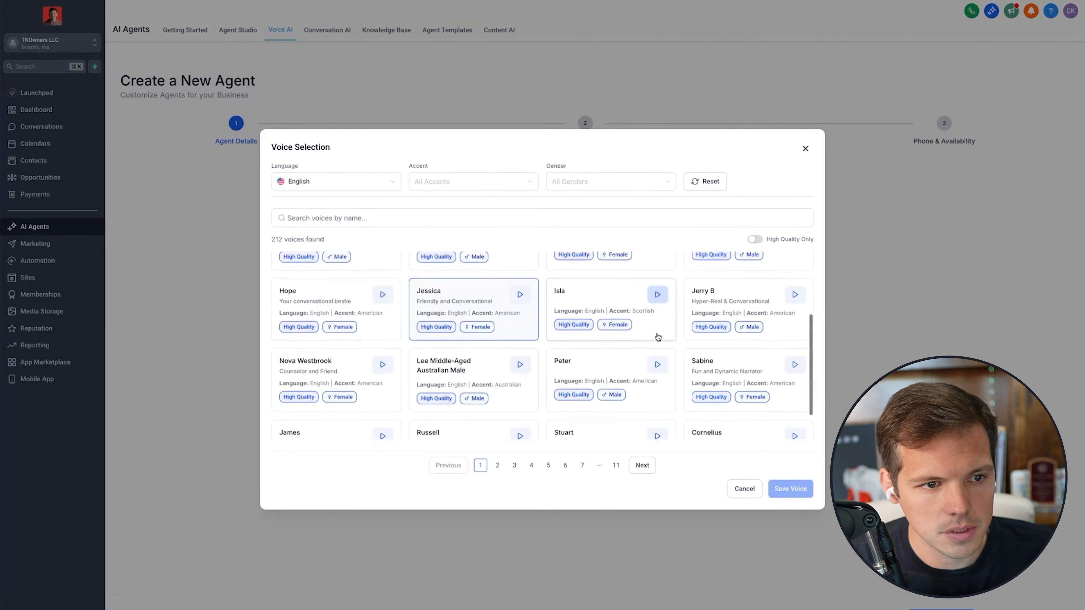
pyautogui.scroll(-1, 654, 338)
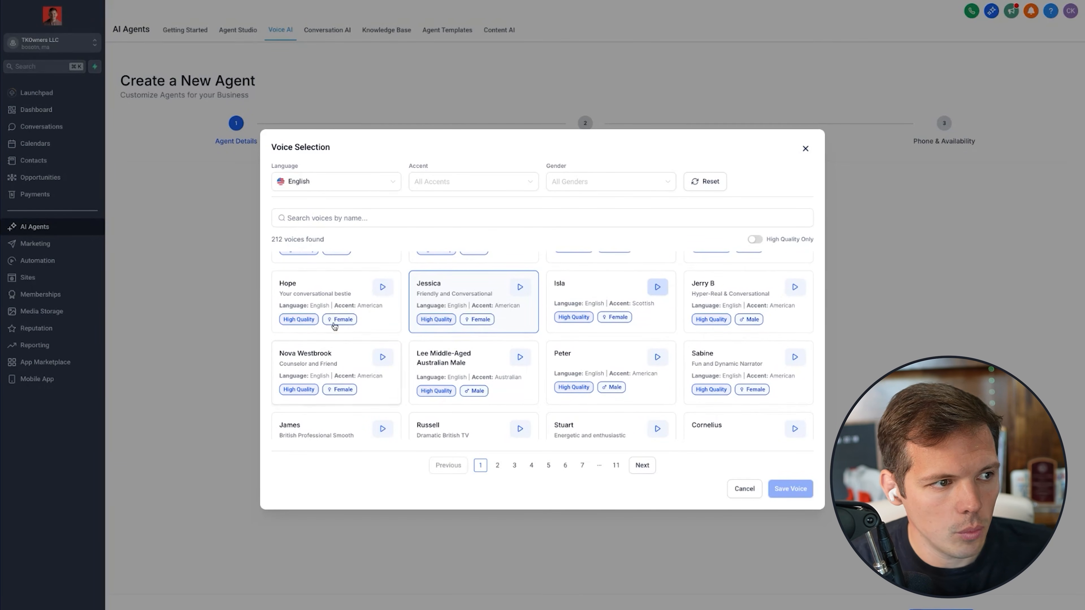
pyautogui.click(346, 291)
pyautogui.click(786, 490)
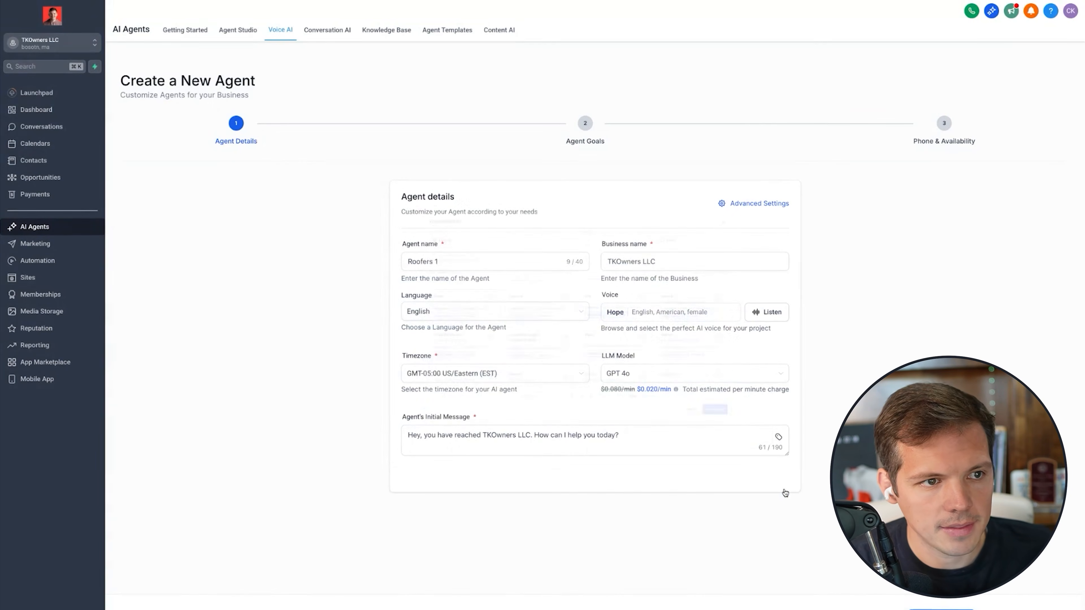
# - Set the agent's timezone to GMT-06:00 America/Chicago (CST) and check the LLM model options, keeping GPT 4o
pyautogui.click(494, 380)
pyautogui.scroll(-2, 494, 431)
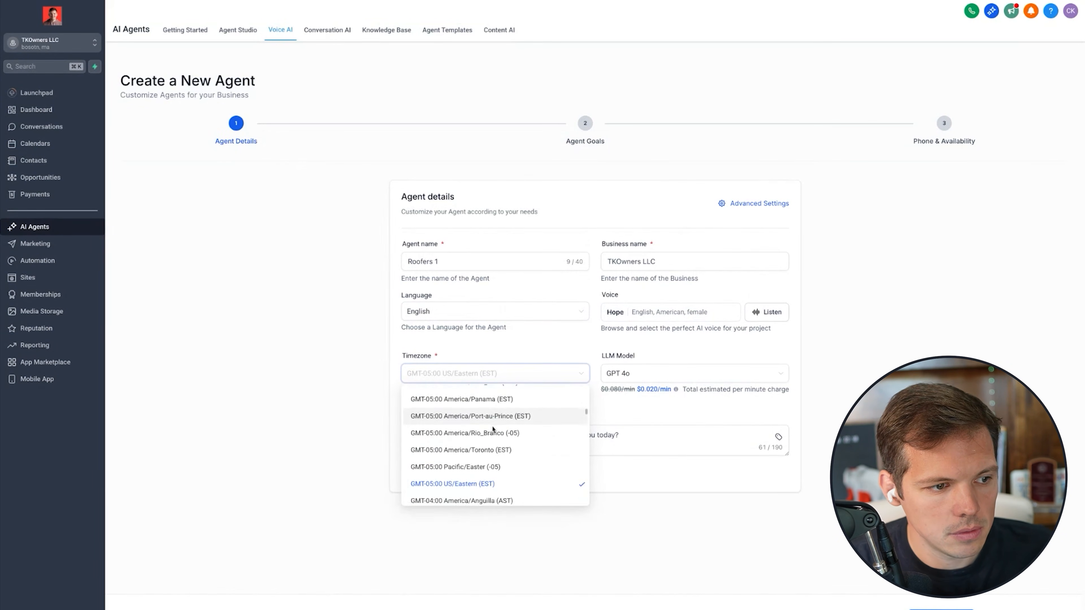
pyautogui.click(494, 432)
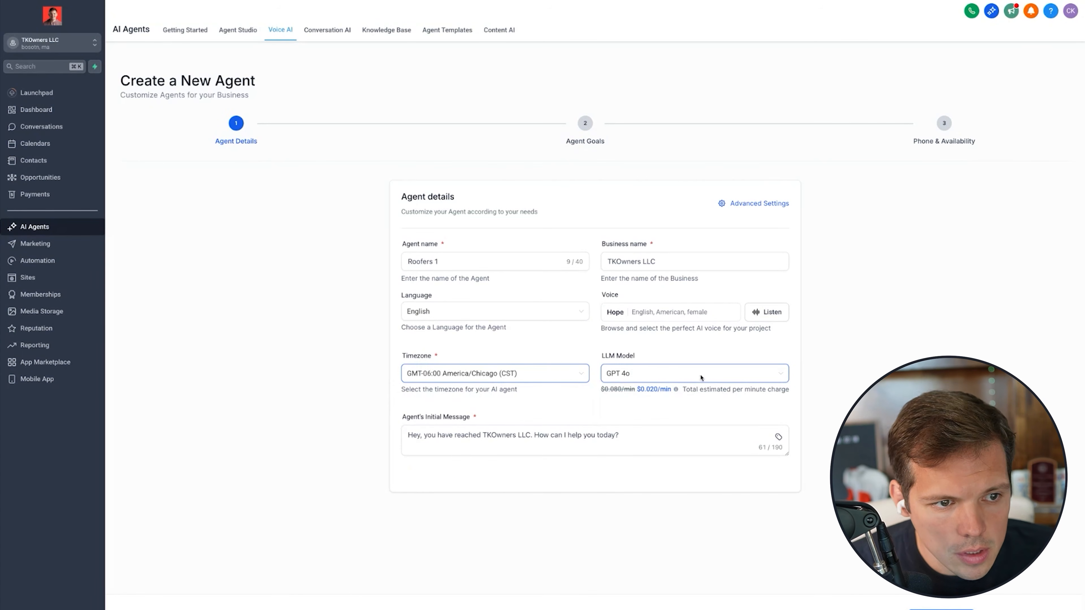
pyautogui.click(707, 373)
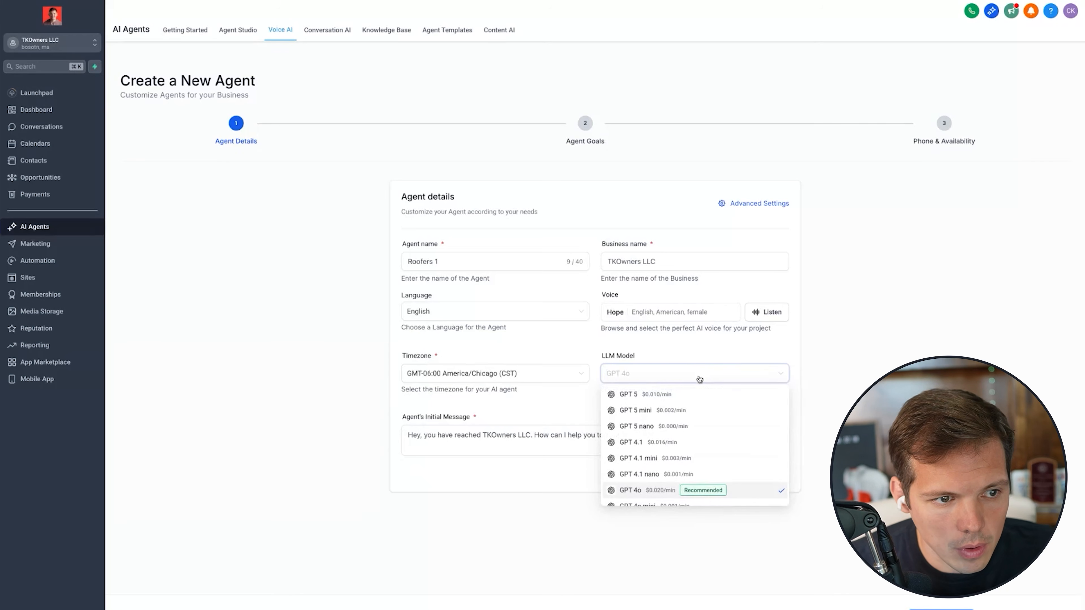
pyautogui.click(832, 430)
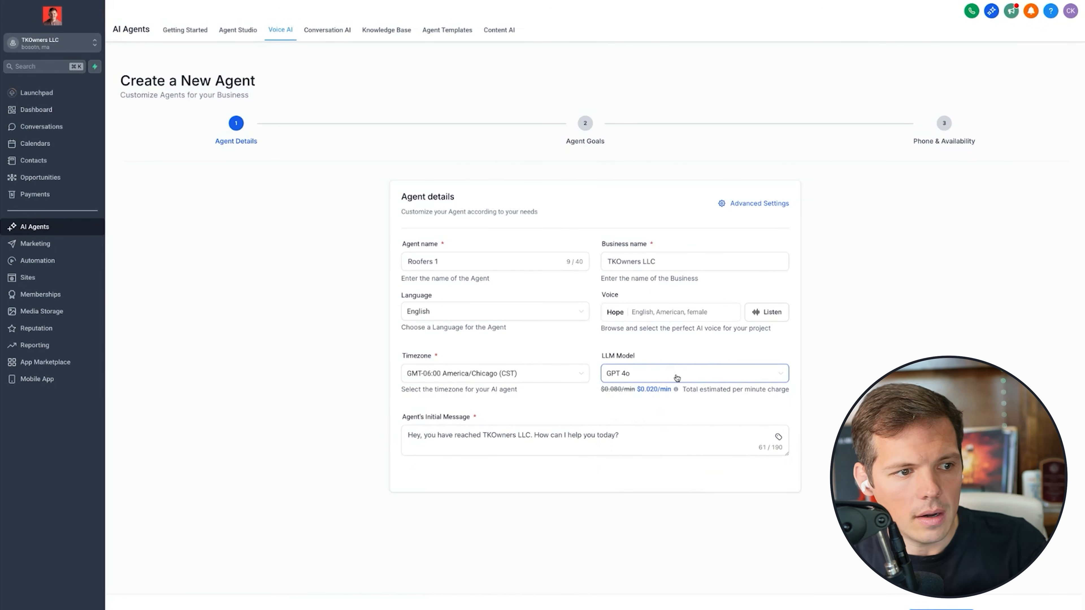
# - Replace the business name in the agent's initial message with "greg's roofing"
pyautogui.click(518, 434)
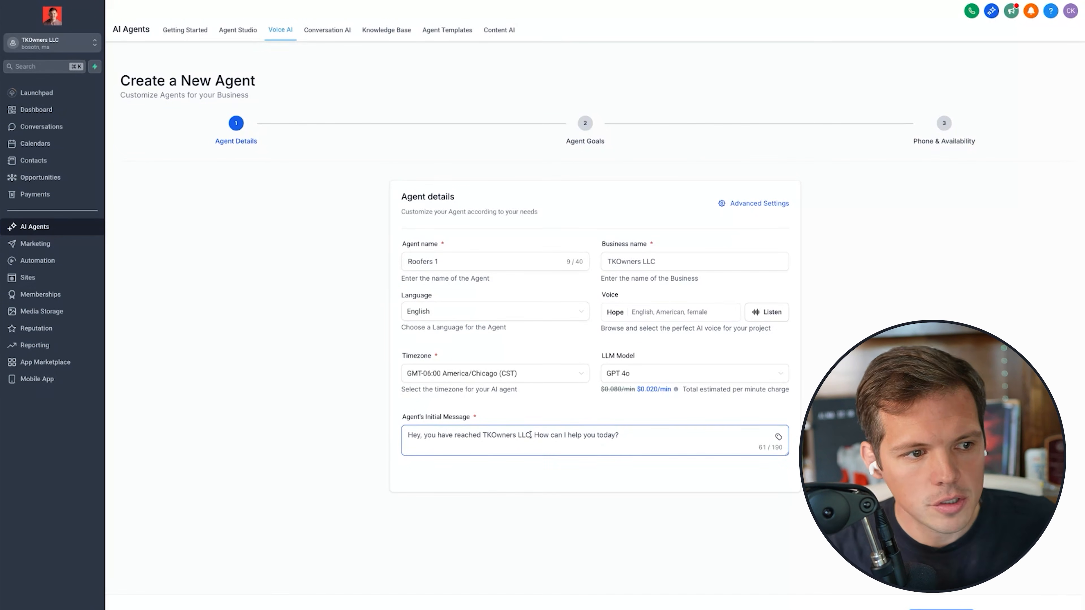
pyautogui.moveTo(530, 434); pyautogui.dragTo(482, 436)
pyautogui.write("greg's roofing")
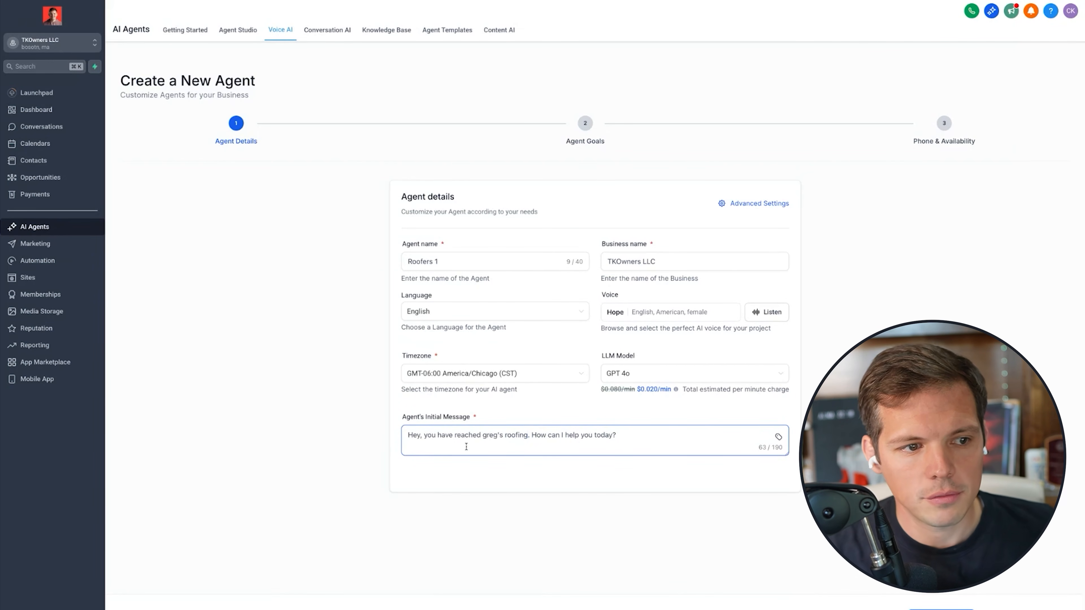
pyautogui.click(654, 488)
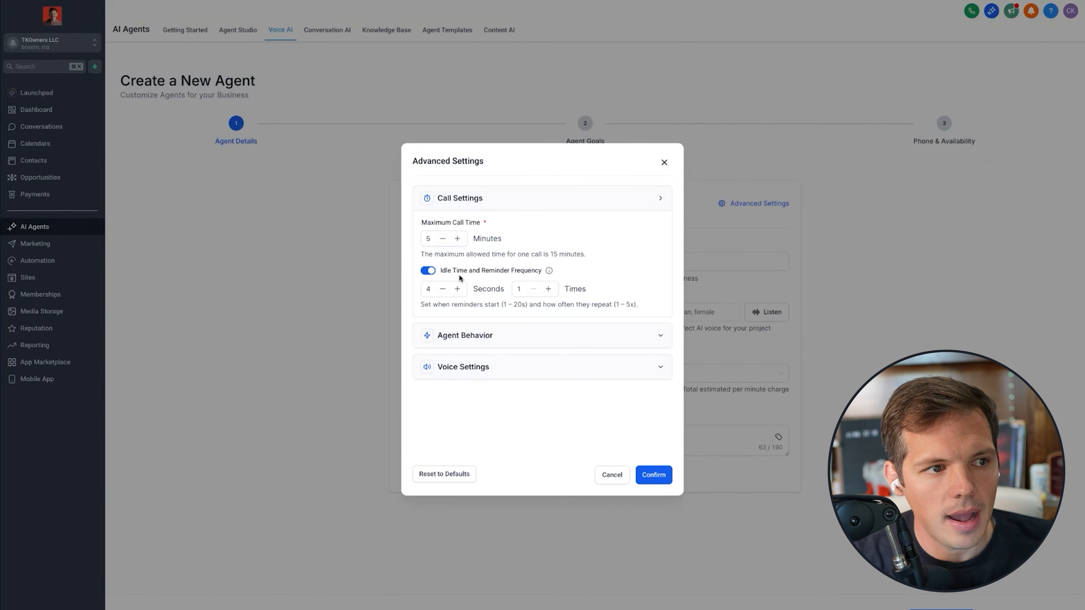
# - Review the advanced call, agent behavior and voice settings, and confirm them without changes
pyautogui.click(497, 335)
pyautogui.scroll(-1, 543, 336)
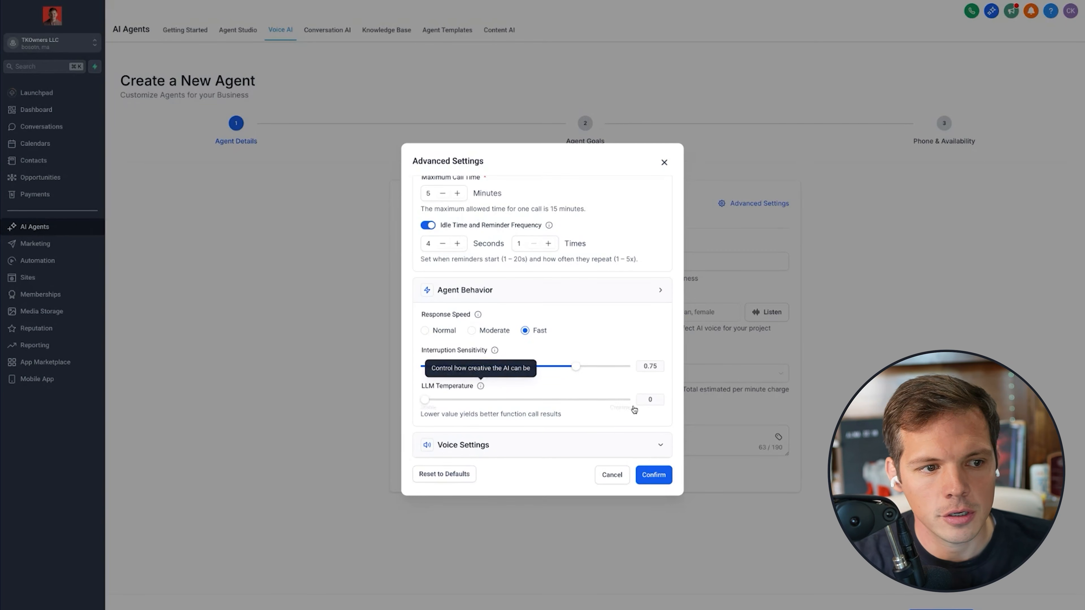
pyautogui.click(522, 448)
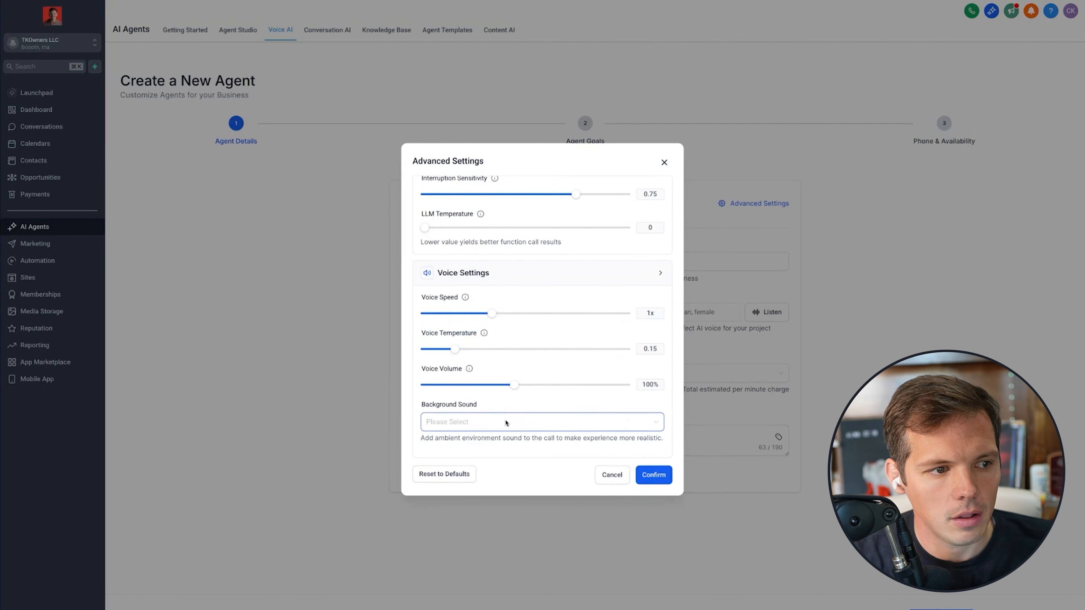
pyautogui.scroll(5, 505, 422)
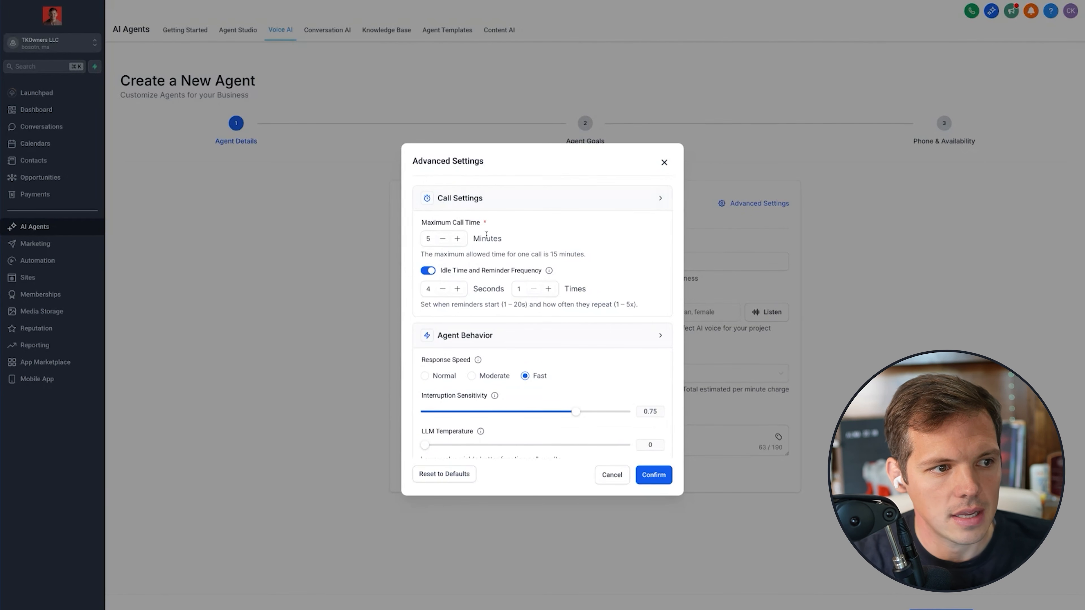
pyautogui.click(650, 475)
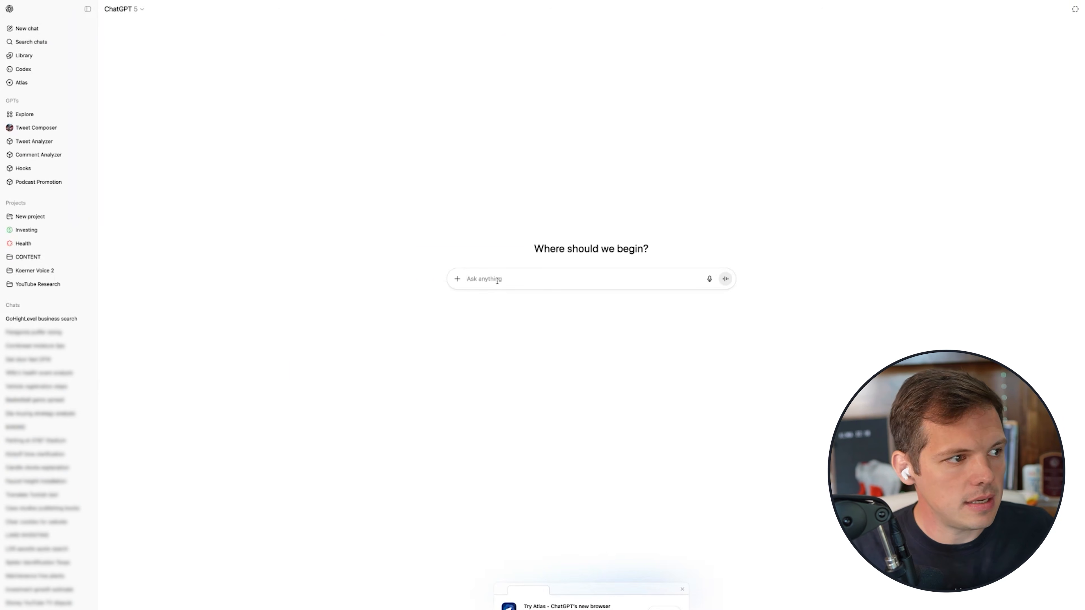
# - In ChatGPT, request a swappable roofing FAQ knowledge base for a HighLevel voice agent, or the perfect prompt for generating it, and submit
pyautogui.press('super+v')
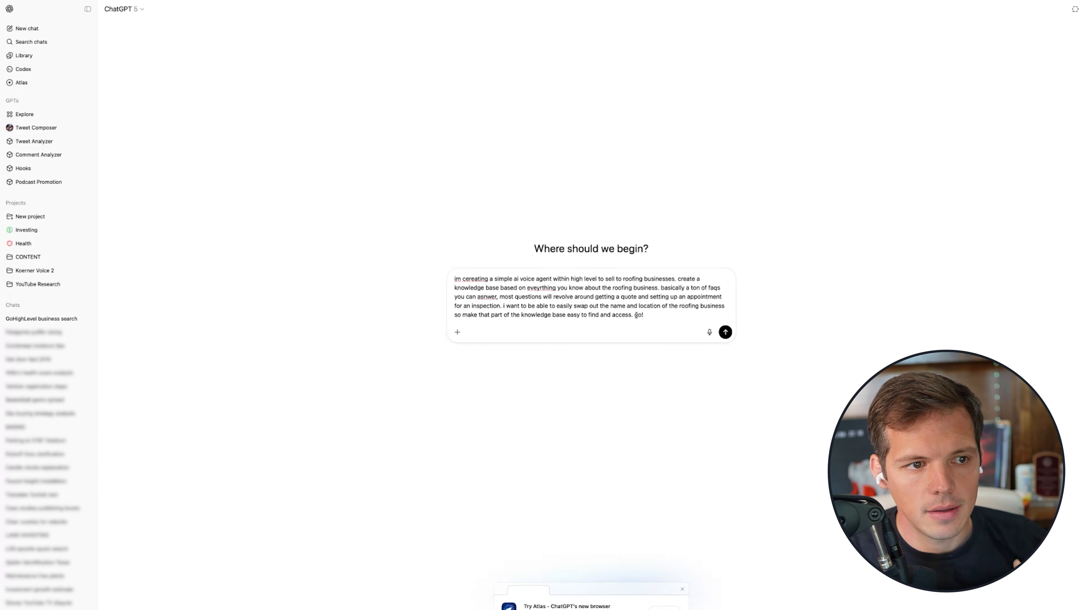
pyautogui.moveTo(635, 315); pyautogui.dragTo(653, 316)
pyautogui.press('BackSpace')
pyautogui.write('if this prompt isnt good enough to create this knowledge base, then just return the perfect prompt to provide you to get this knowledge base')
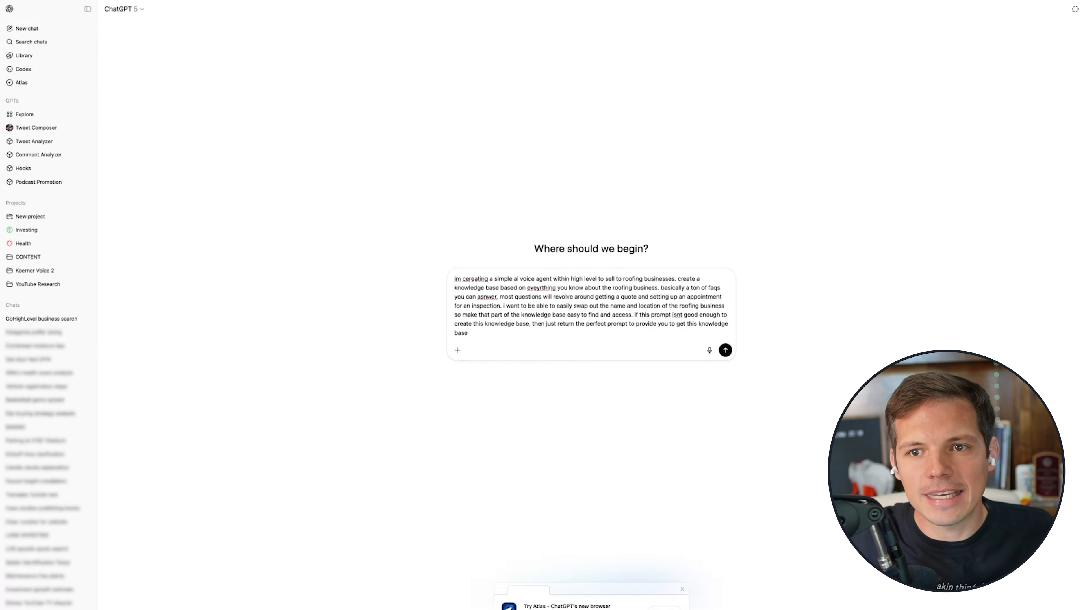
pyautogui.press('Return')
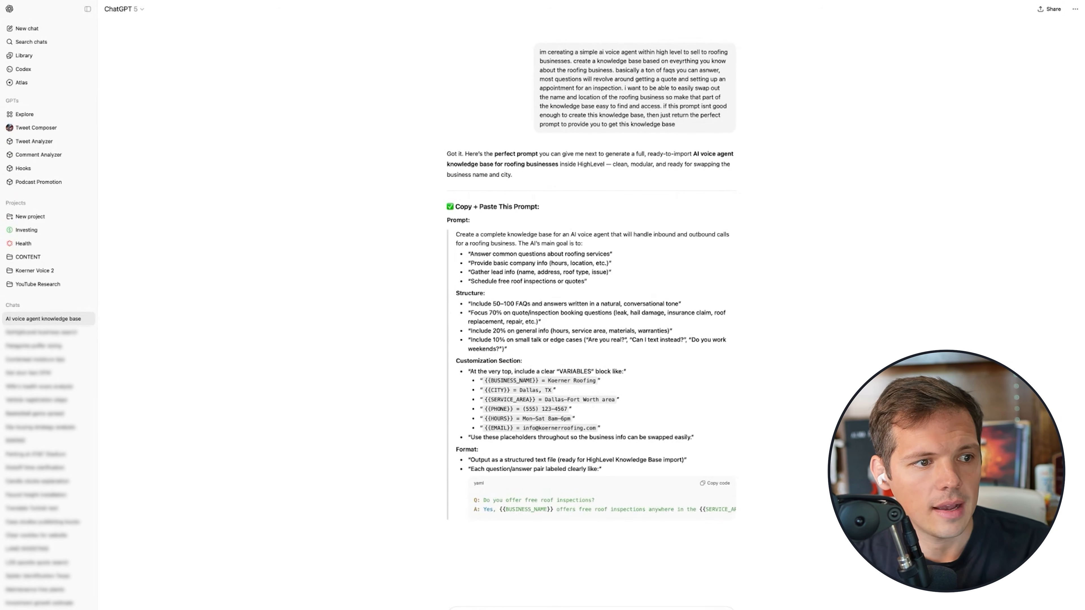
# - Read through the suggested knowledge base prompt, copy its full text and submit it as the next message in the same chat
pyautogui.scroll(-2, 590, 325)
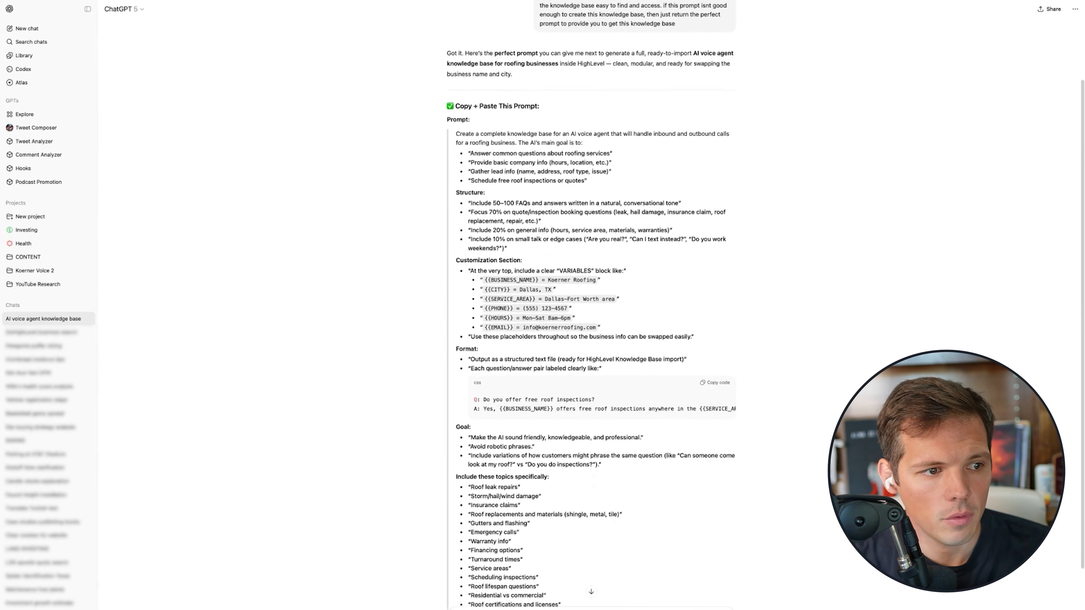
pyautogui.scroll(-2, 591, 324)
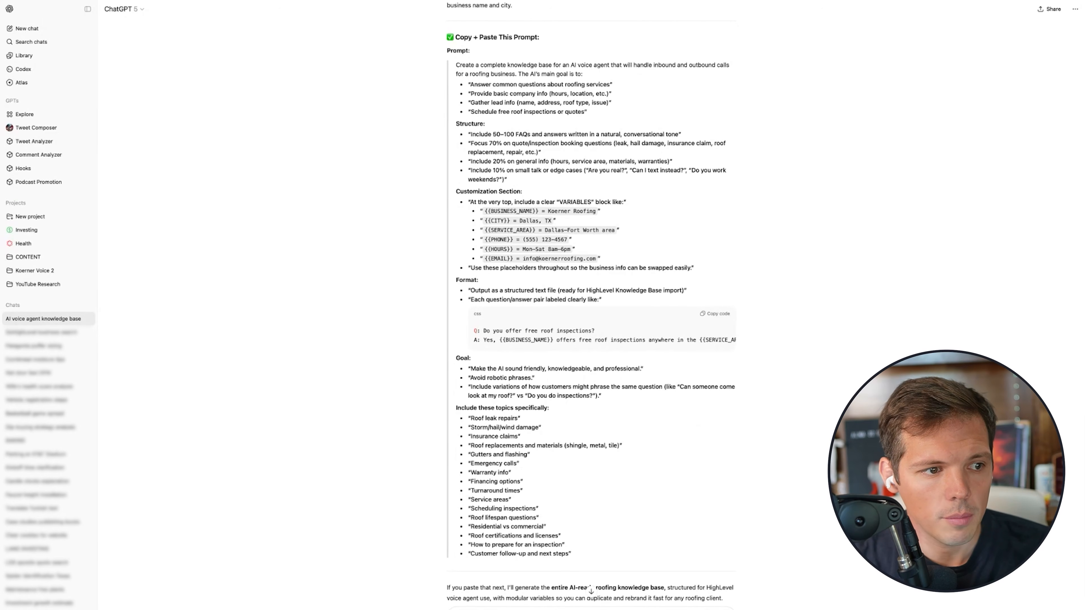
pyautogui.scroll(-2, 591, 325)
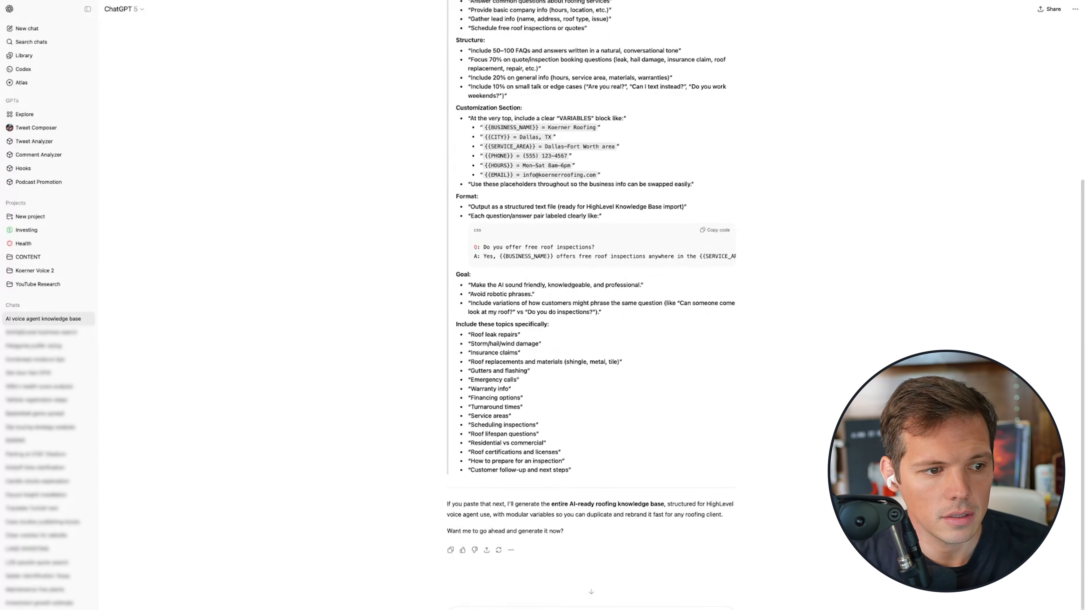
pyautogui.scroll(2, 591, 324)
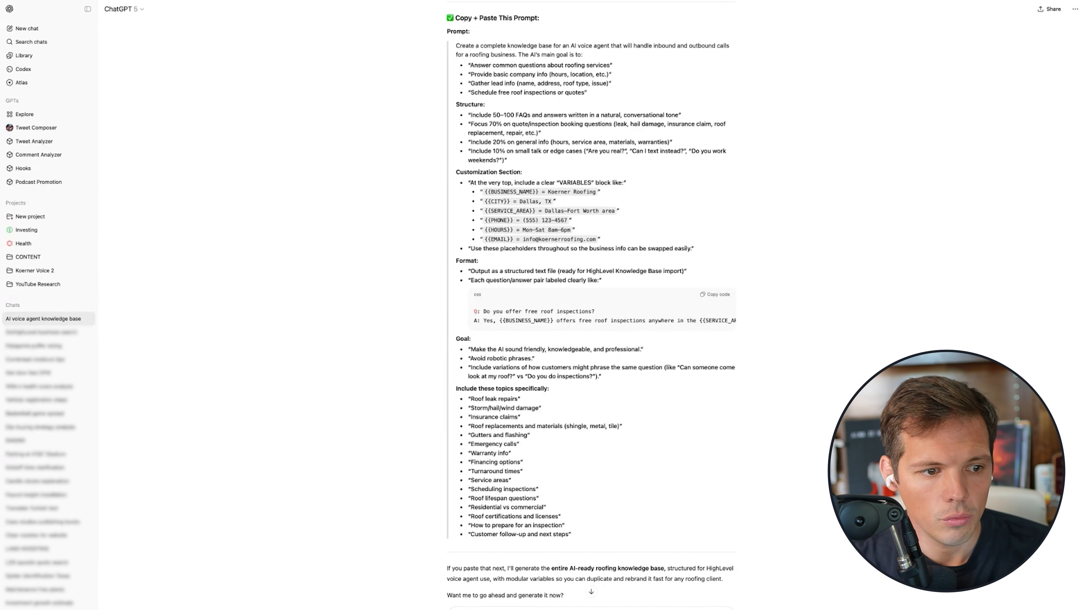
pyautogui.scroll(5, 485, 171)
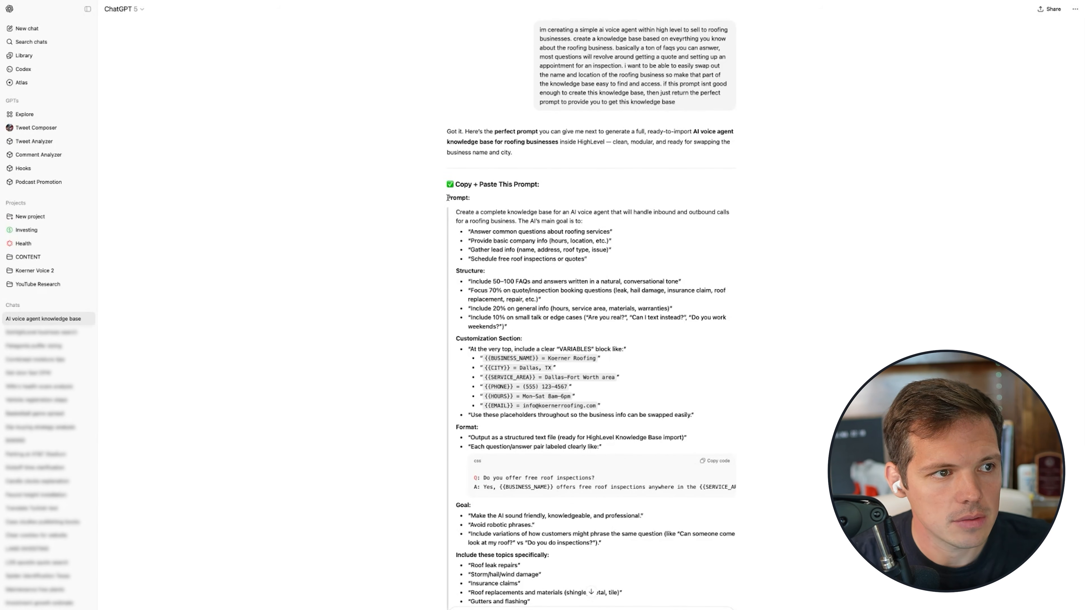
pyautogui.moveTo(447, 198); pyautogui.dragTo(629, 500)
pyautogui.click(629, 500)
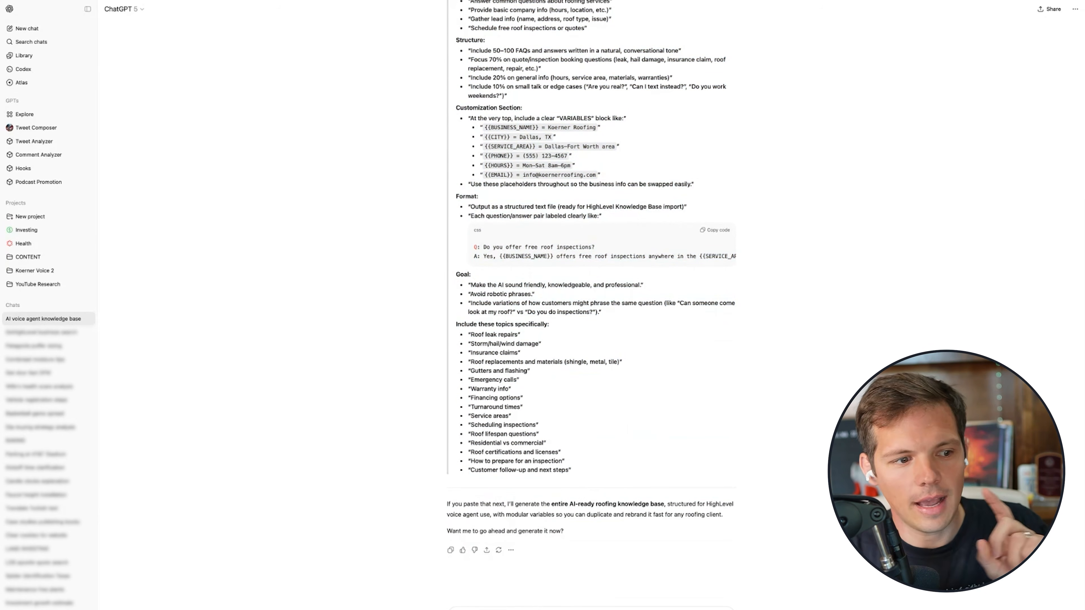
pyautogui.press('super+v')
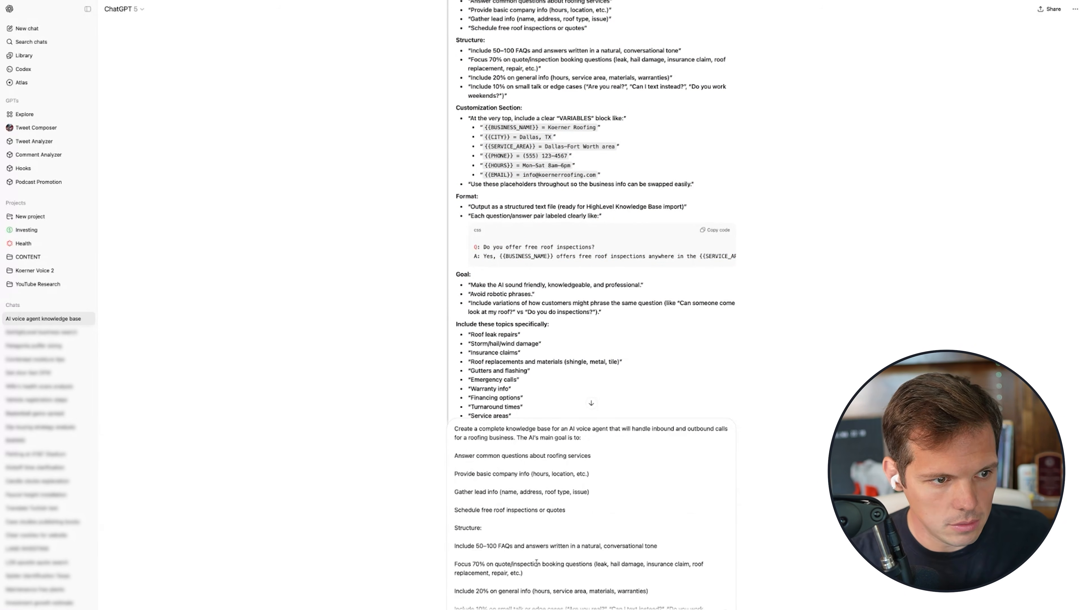
pyautogui.press('Return')
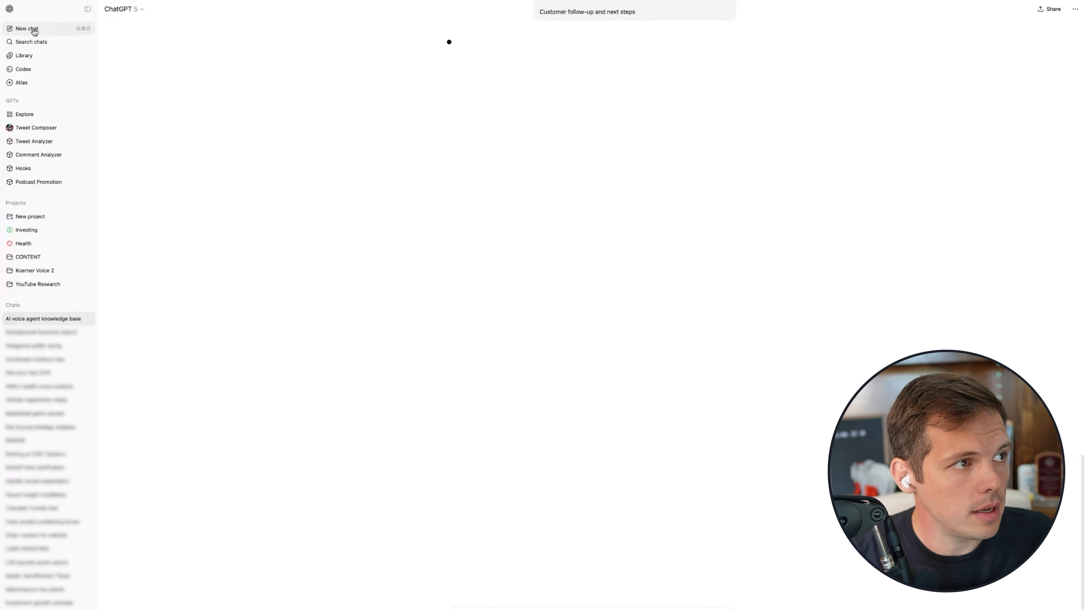
# - Start a new chat and submit the copied roofing knowledge base prompt there as well
pyautogui.click(30, 29)
pyautogui.click(512, 280)
pyautogui.press('super+v')
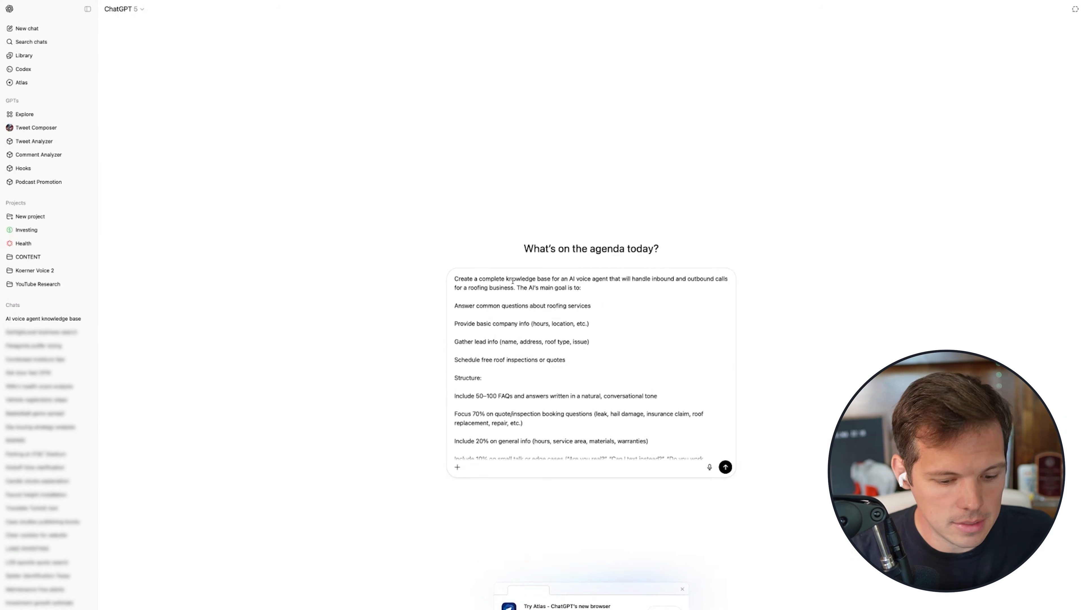
pyautogui.press('Return')
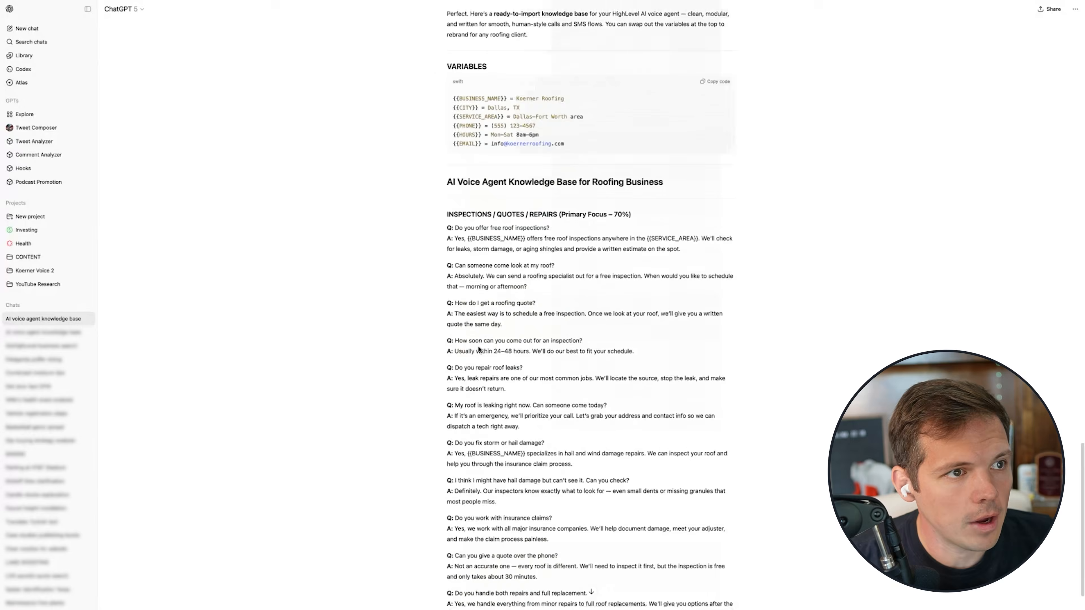
# - Examine the generated roofing knowledge base in the chats, covering the variables, inspection and quote FAQs, company info and small talk answers
pyautogui.scroll(15, 478, 347)
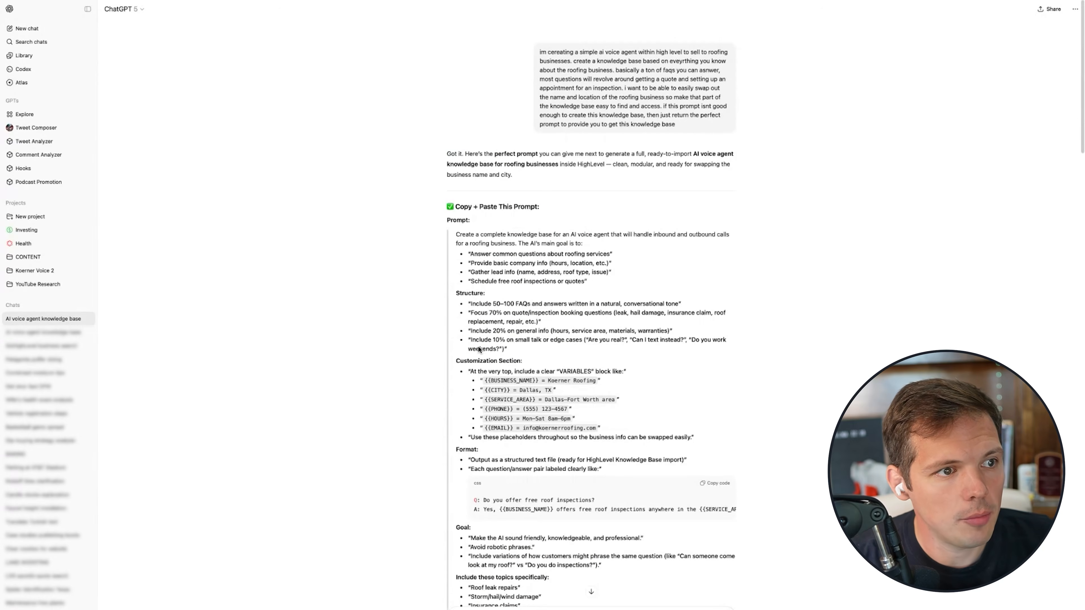
pyautogui.scroll(-10, 478, 346)
pyautogui.scroll(-10, 478, 345)
pyautogui.scroll(5, 478, 346)
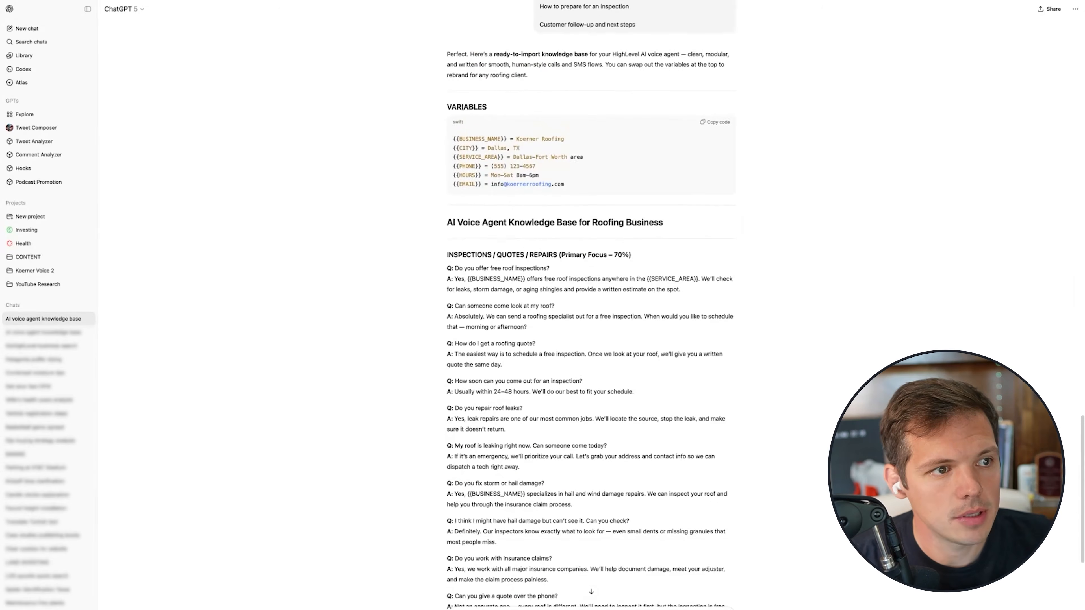
pyautogui.scroll(-5, 478, 346)
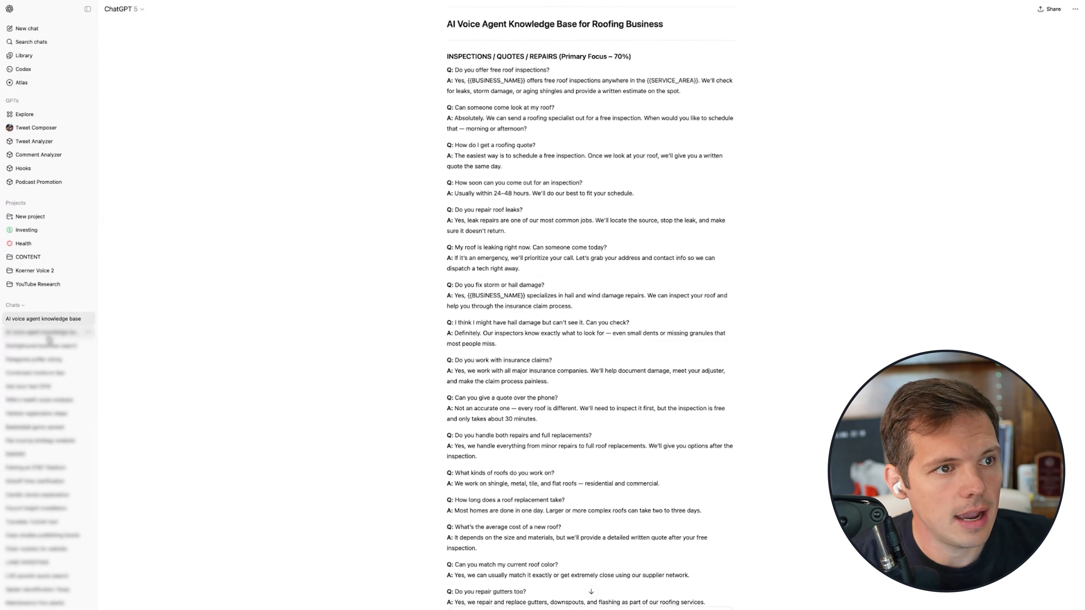
pyautogui.click(48, 335)
pyautogui.scroll(-15, 434, 314)
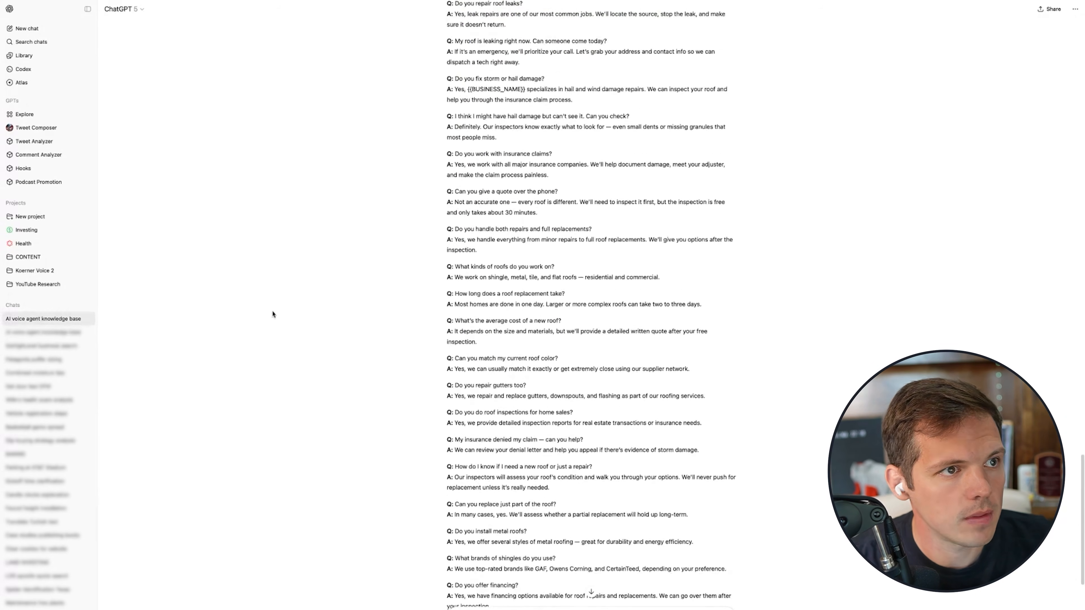
pyautogui.scroll(8, 274, 312)
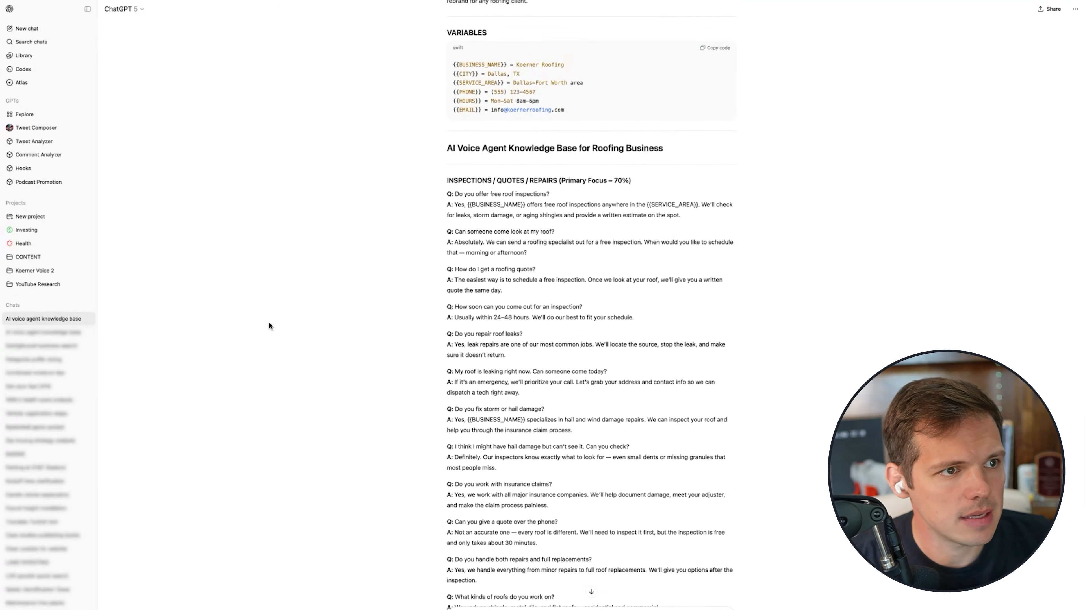
pyautogui.scroll(10, 375, 251)
pyautogui.scroll(-20, 375, 251)
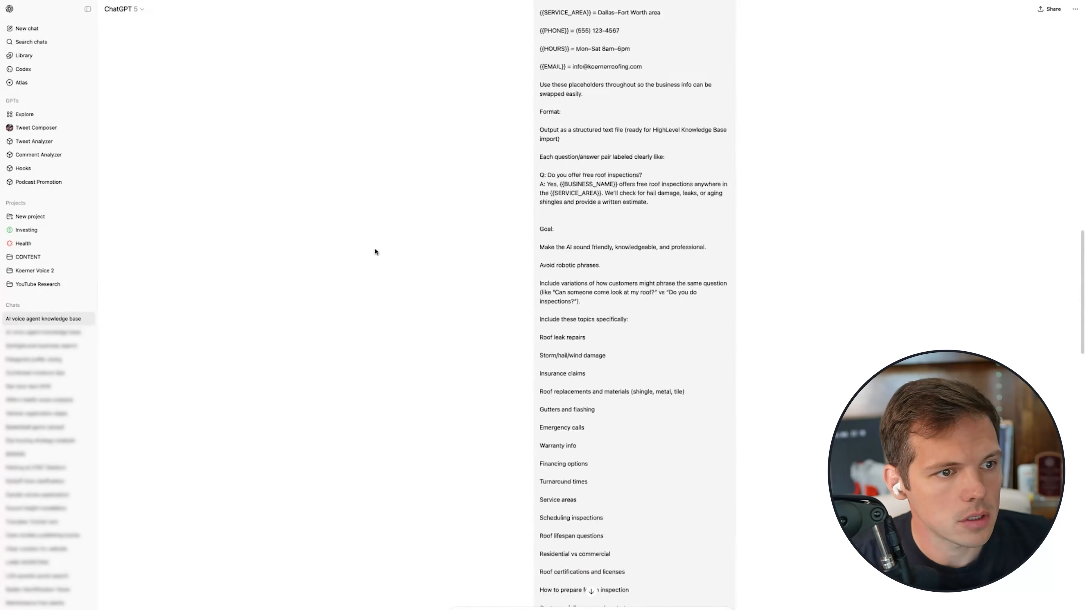
pyautogui.scroll(15, 503, 333)
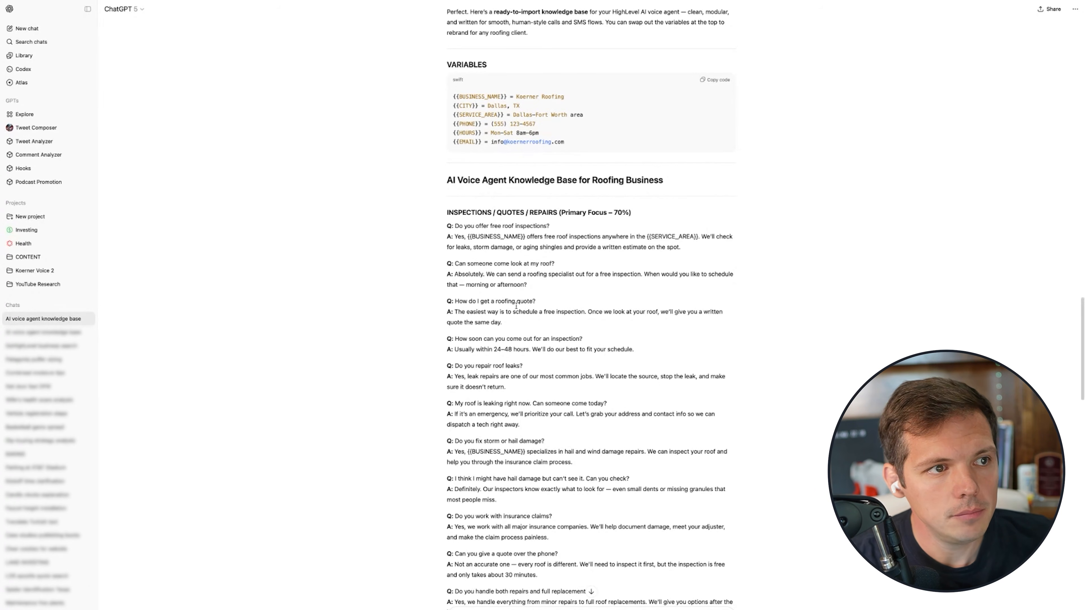
pyautogui.scroll(-15, 504, 312)
pyautogui.scroll(-10, 490, 319)
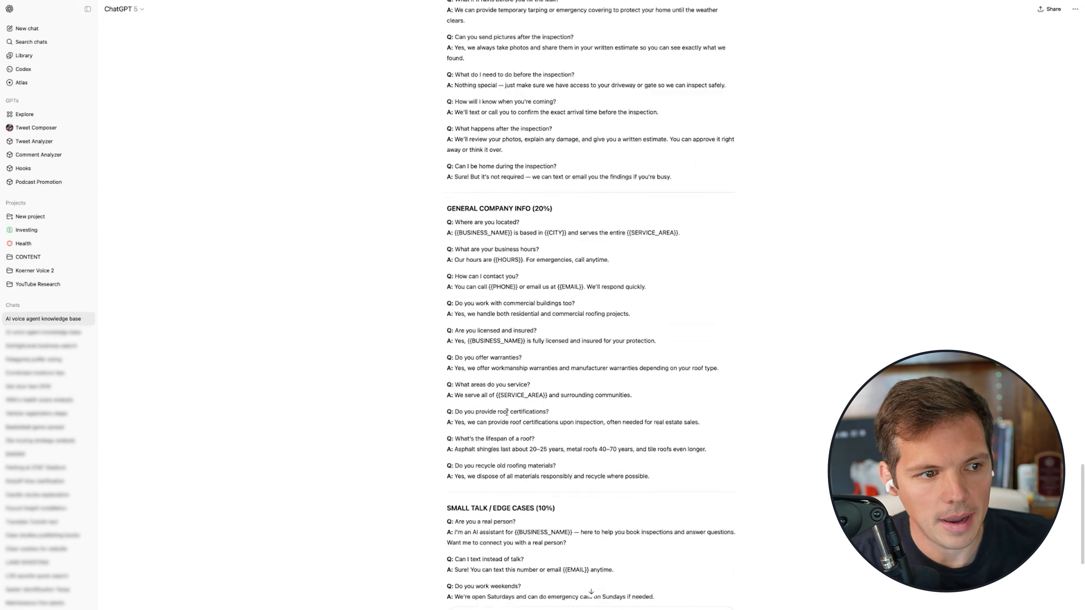
pyautogui.scroll(20, 489, 319)
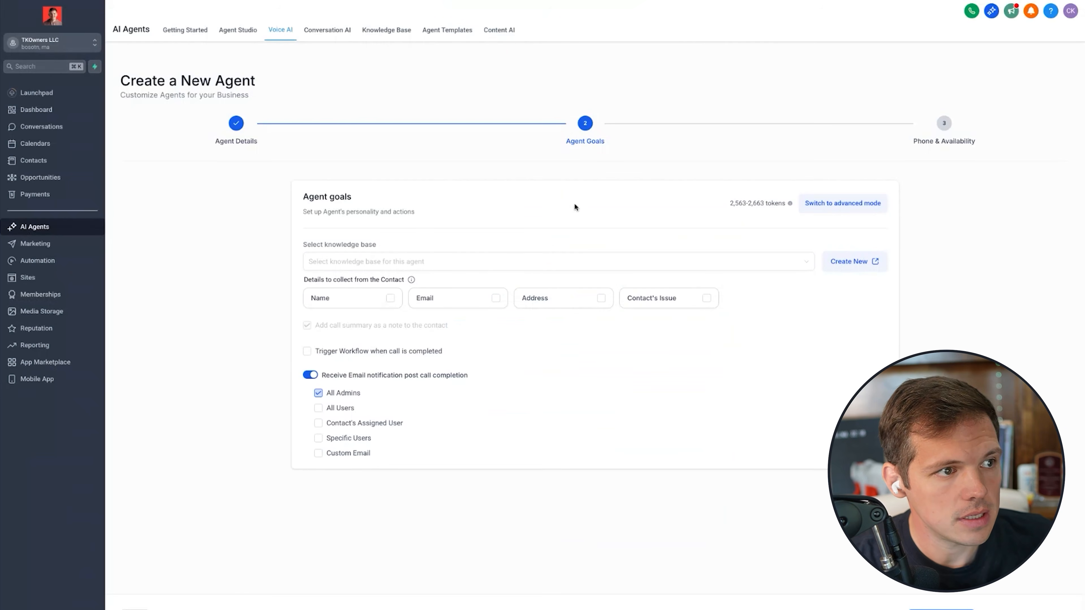
# - In HighLevel, create a new knowledge base named "Roofing 1" for the voice agent, leaving the description empty
pyautogui.click(852, 262)
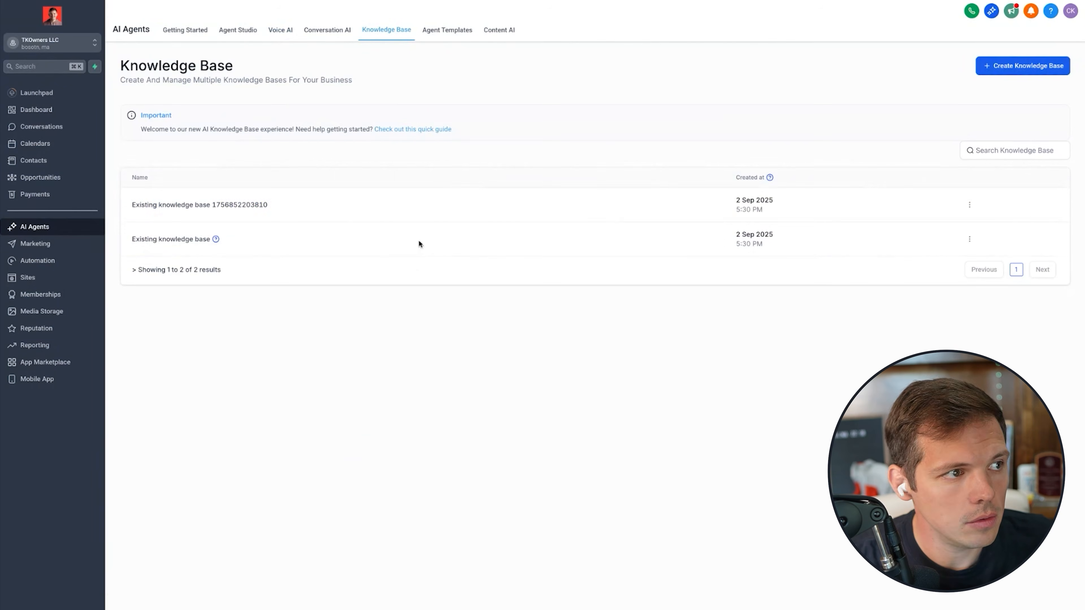
pyautogui.click(1019, 66)
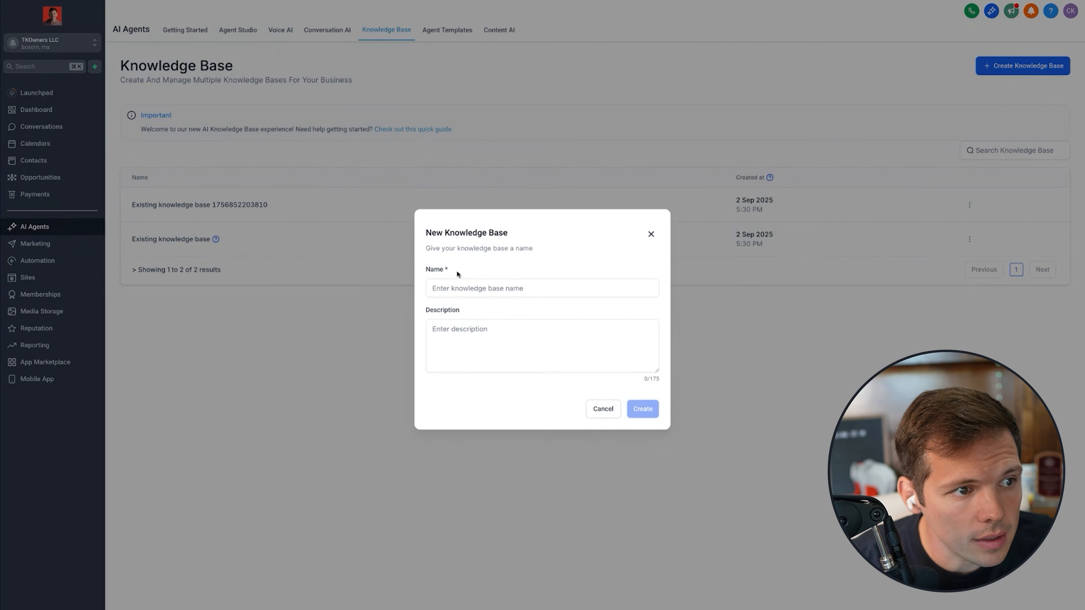
pyautogui.click(458, 285)
pyautogui.write('Roofing 1')
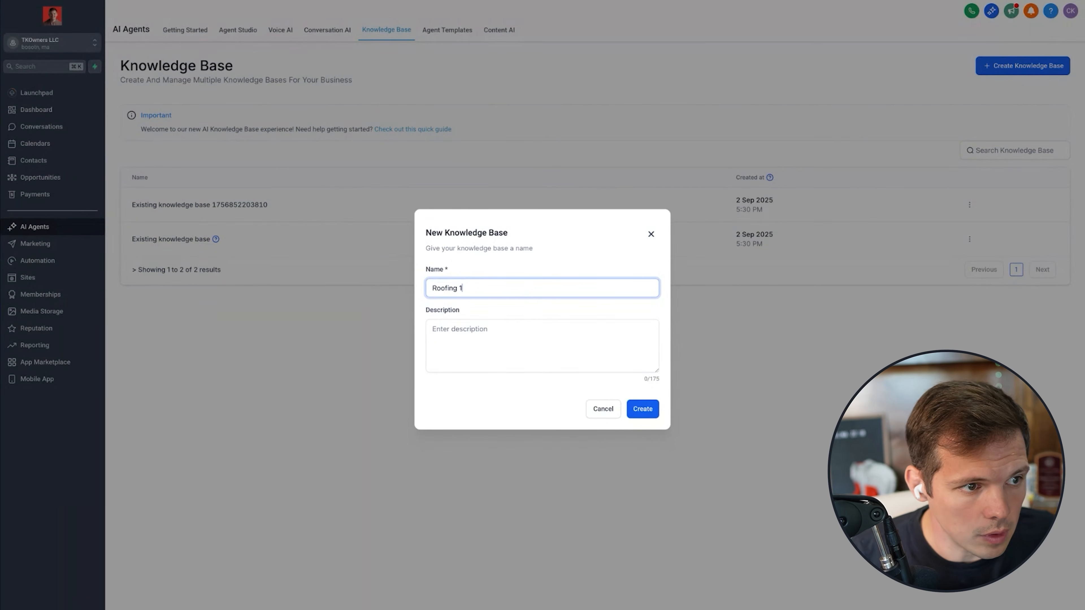
pyautogui.click(477, 353)
pyautogui.click(646, 410)
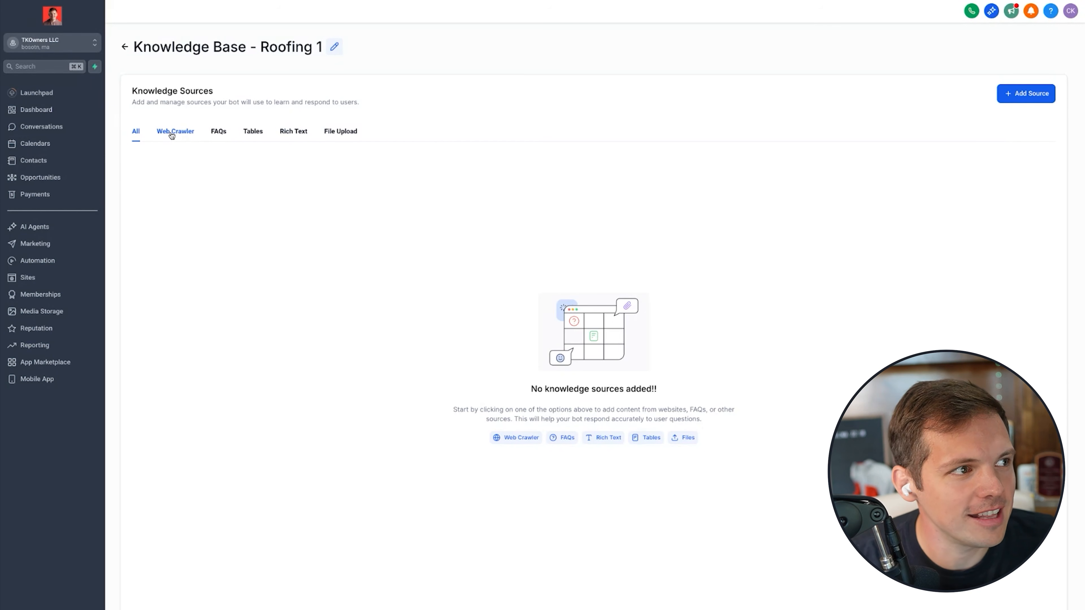
# - Add a rich text source to the knowledge base, paste in the ChatGPT roofing FAQ content and check it from top to bottom
pyautogui.click(1028, 97)
pyautogui.click(1027, 179)
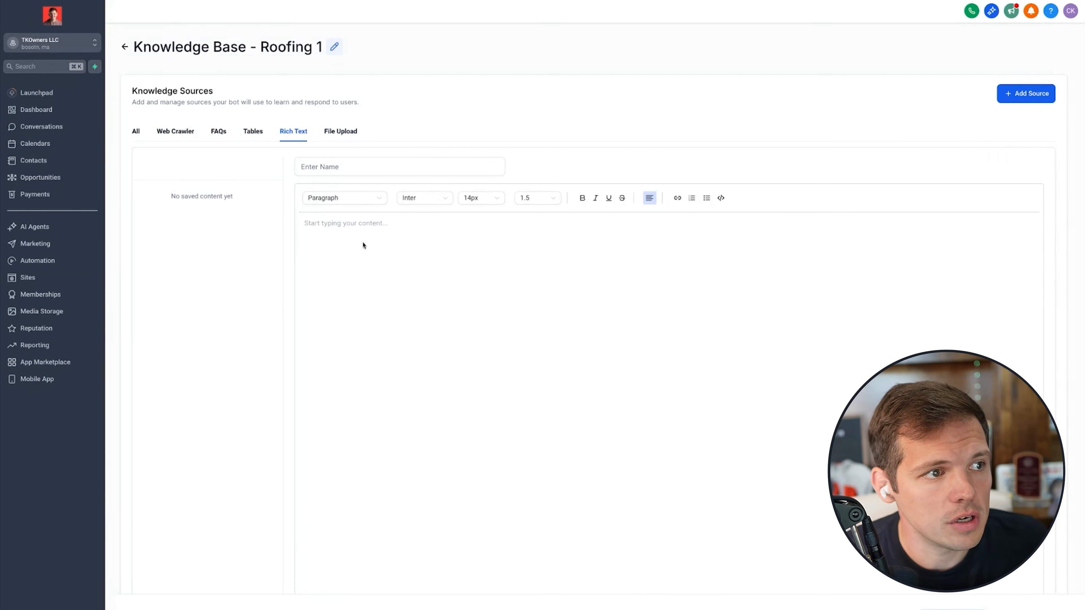
pyautogui.hotkey('ctrl', 'v')
pyautogui.scroll(20, 361, 234)
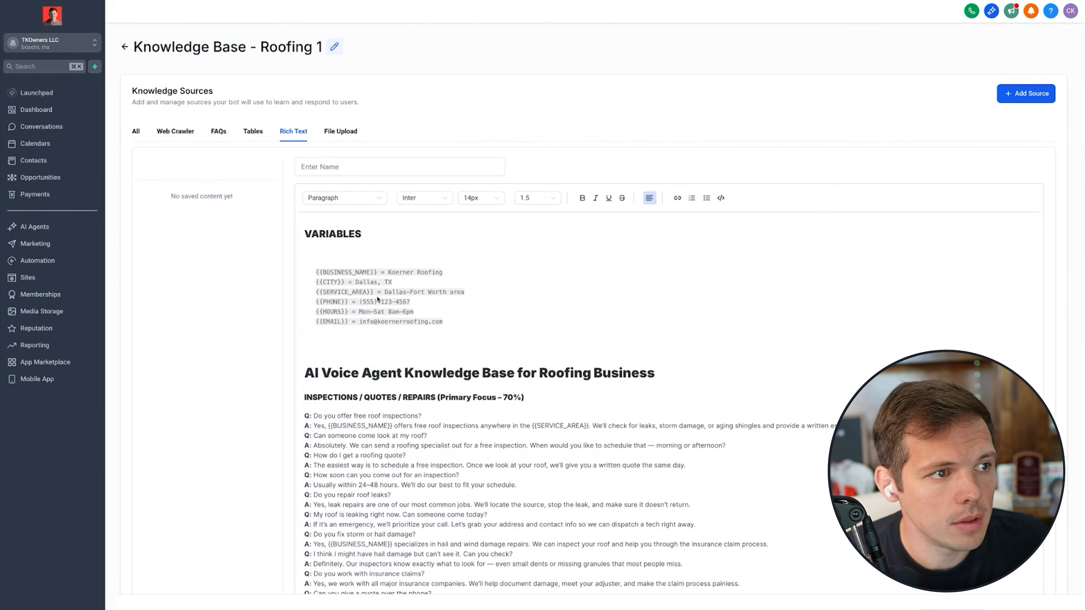
pyautogui.scroll(-1, 365, 295)
pyautogui.scroll(-15, 845, 555)
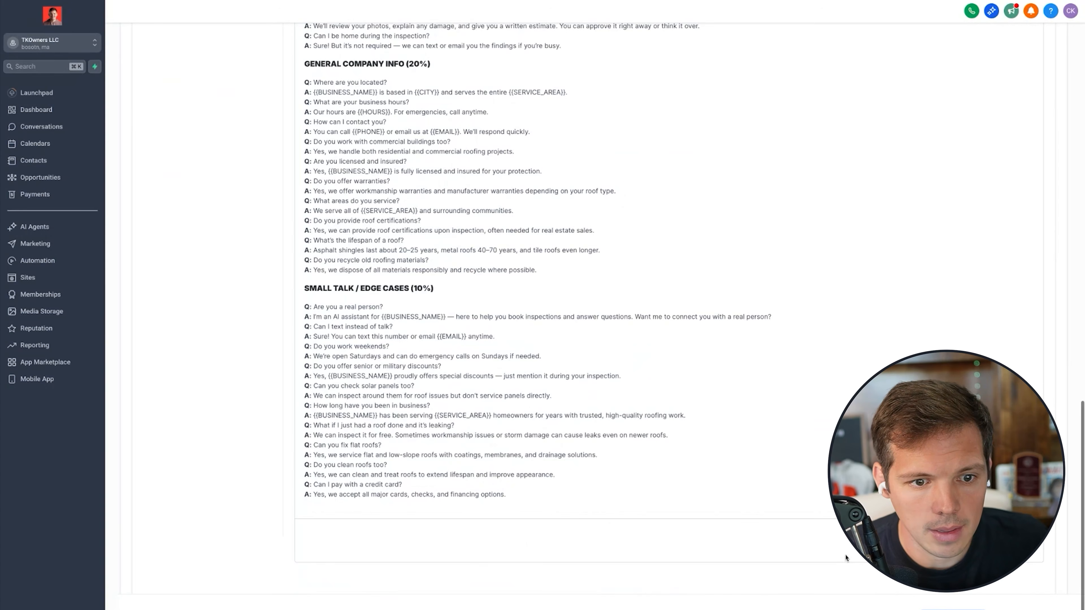
pyautogui.scroll(12, 845, 555)
pyautogui.scroll(6, 845, 557)
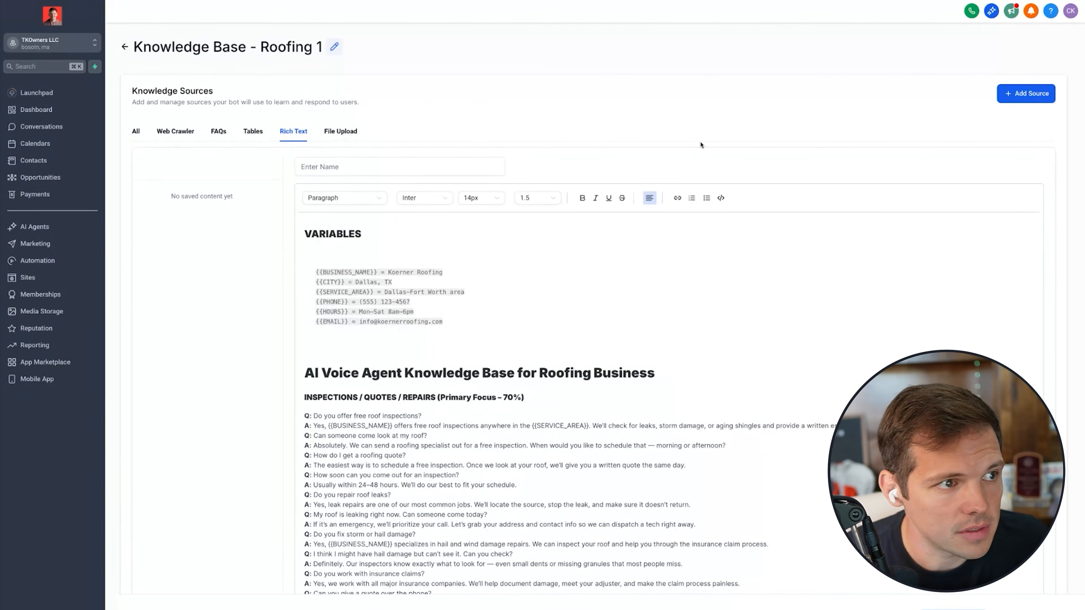
# - Name the rich text source "Roofing 1"
pyautogui.click(363, 168)
pyautogui.write('Roo')
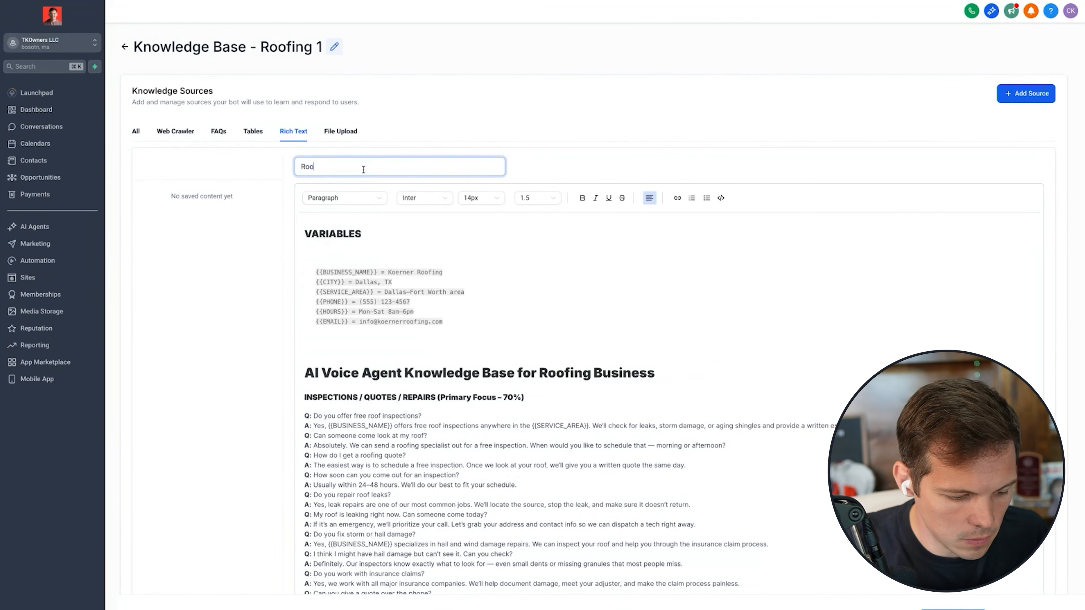
pyautogui.write('fing 1')
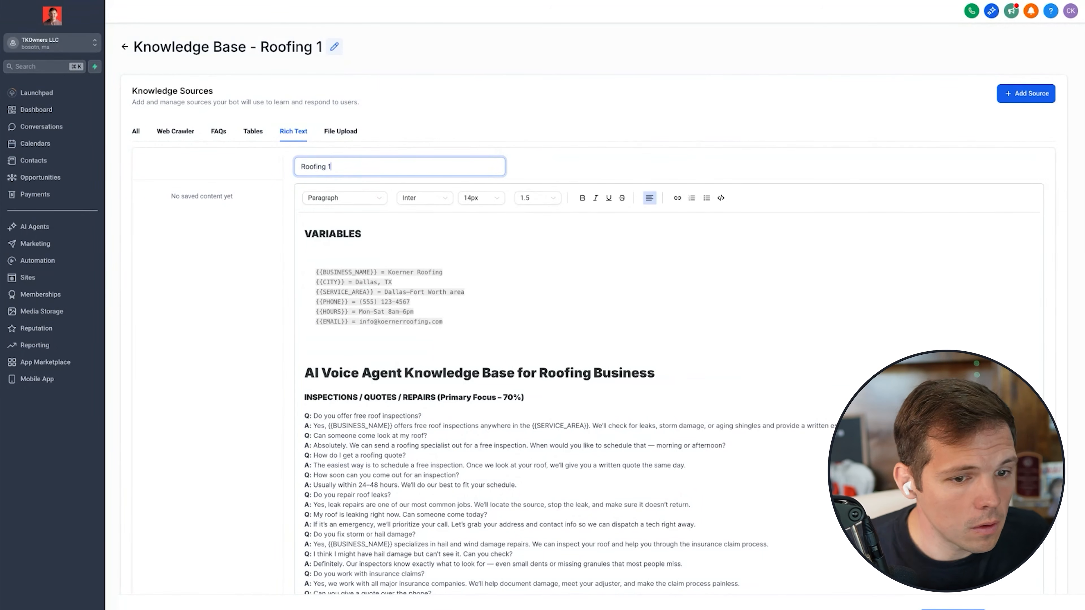
pyautogui.click(596, 115)
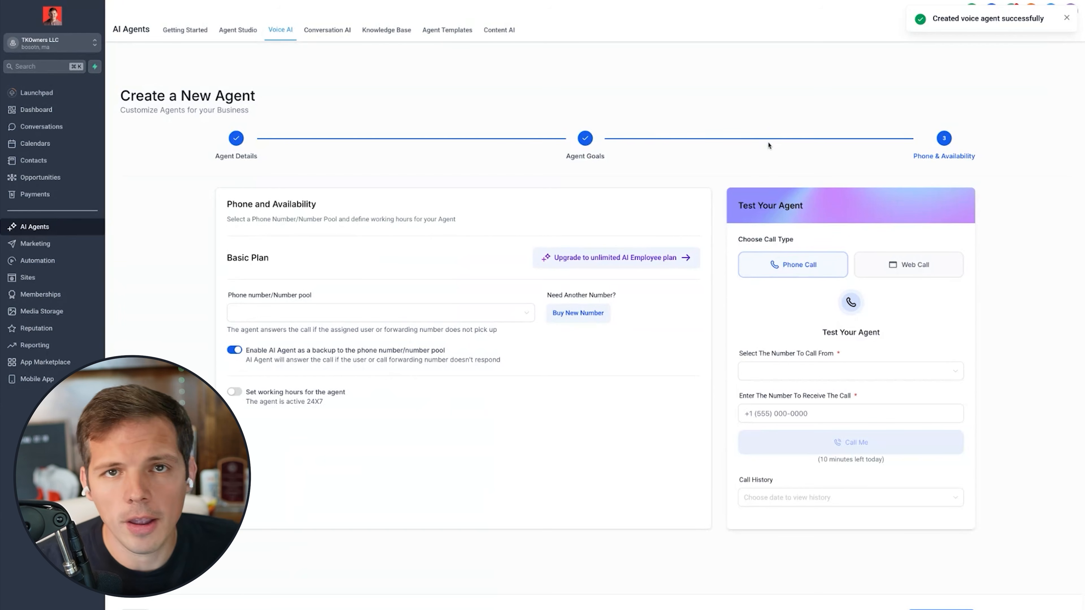
# - Check the agent's phone number choices, and search for United States numbers to buy whose first part is 214
pyautogui.click(387, 315)
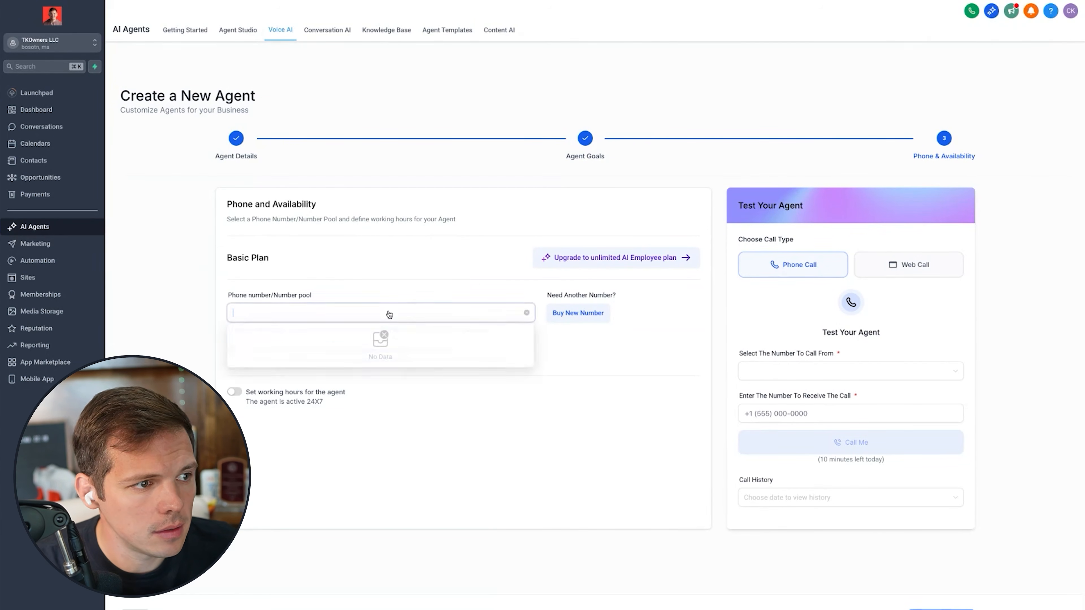
pyautogui.click(259, 398)
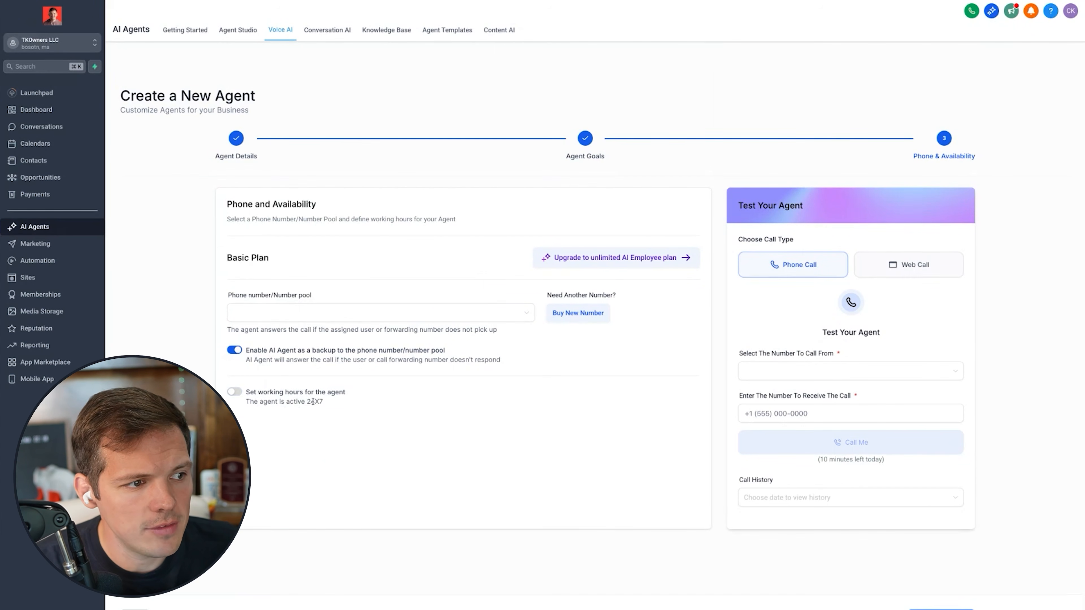
pyautogui.click(578, 313)
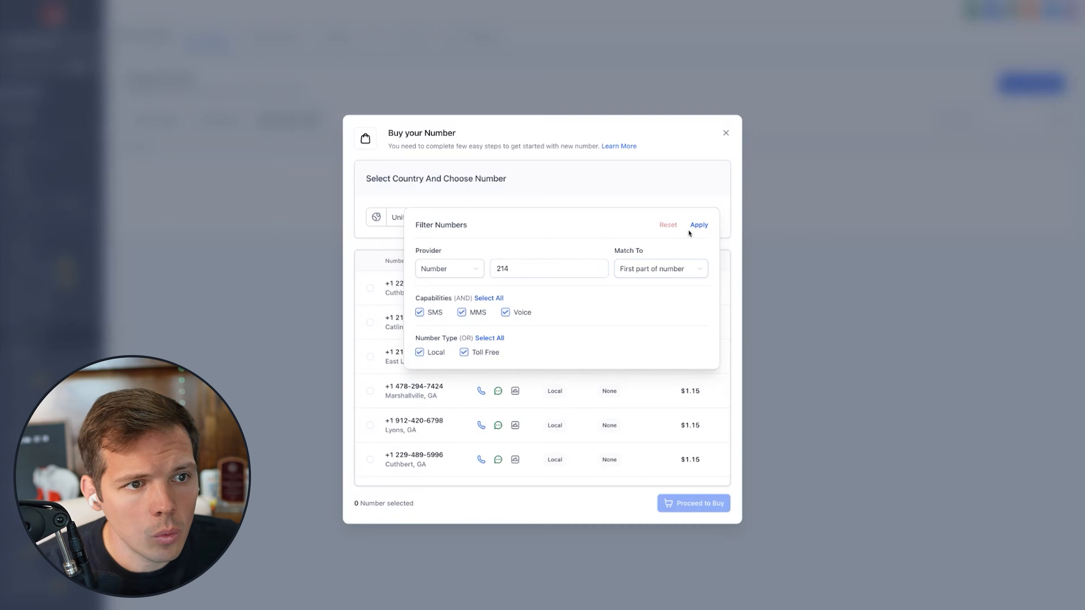
pyautogui.click(698, 225)
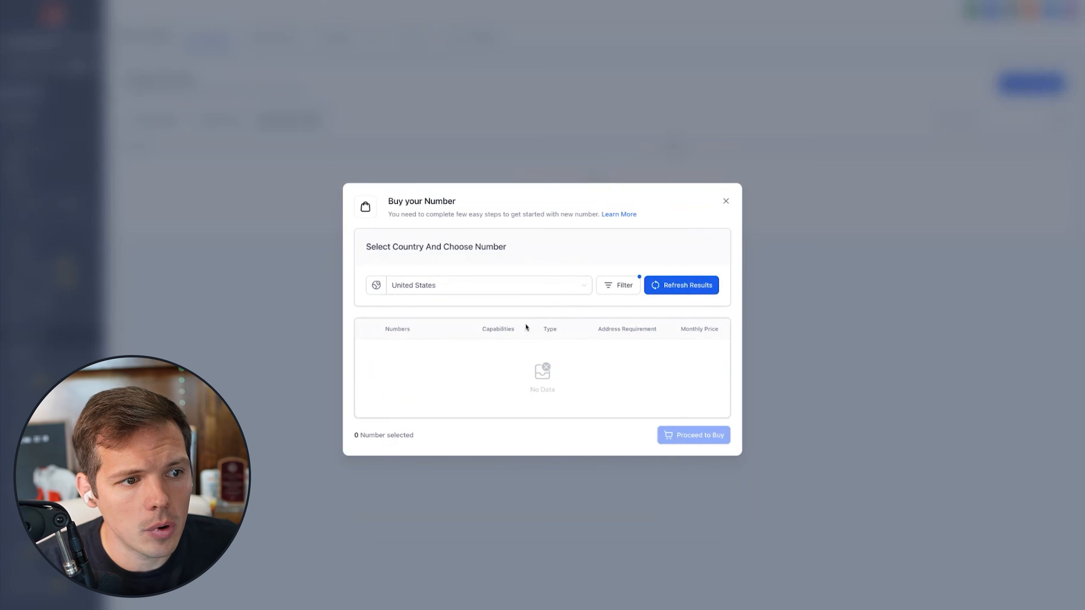
pyautogui.click(656, 287)
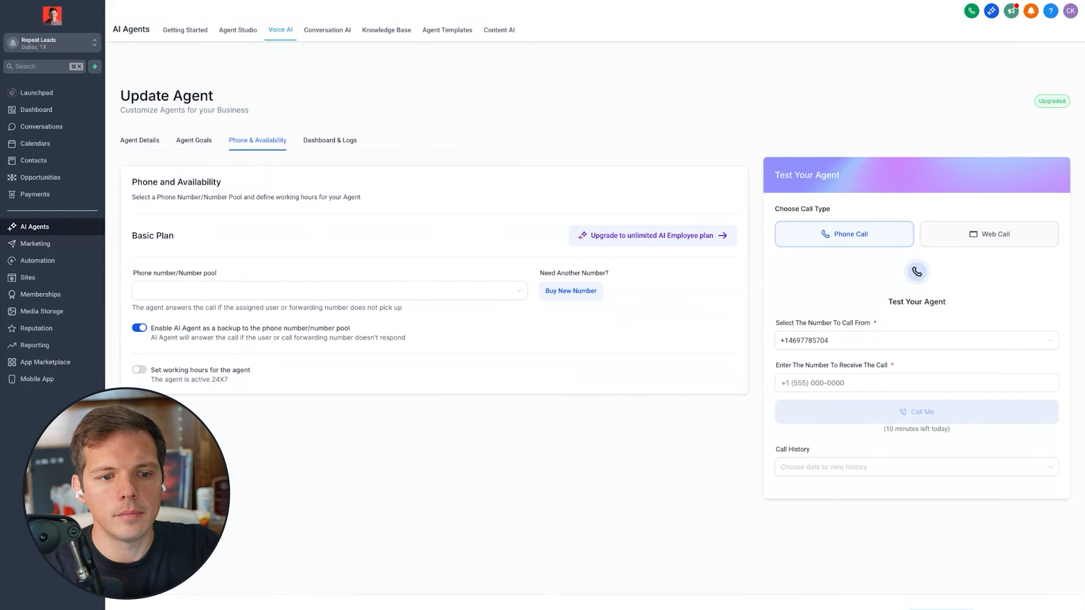
# - Assign the available phone number to the agent and place a test call to your own phone number
pyautogui.click(218, 292)
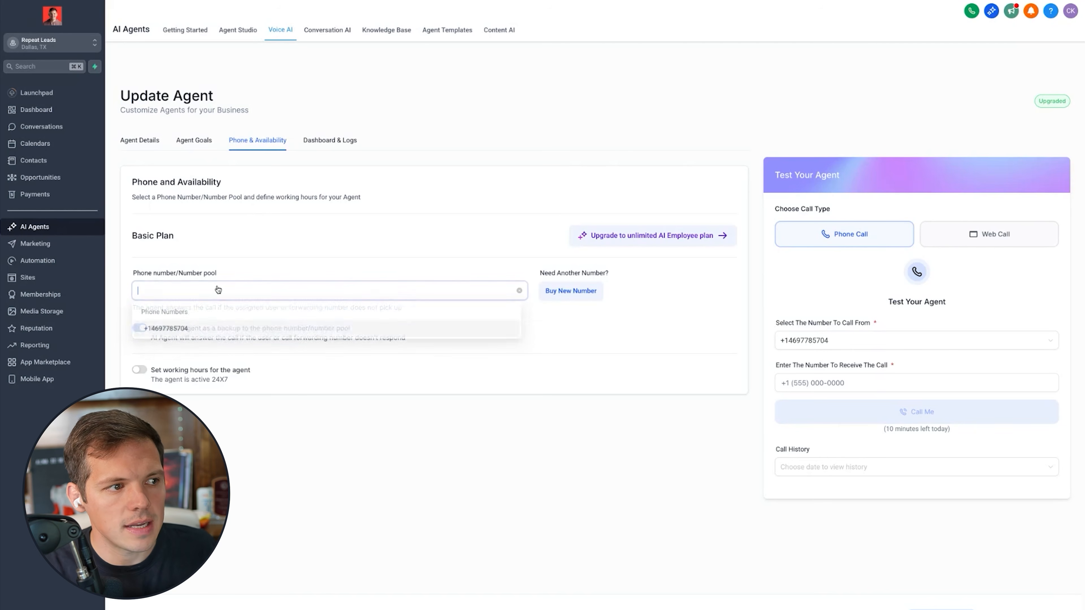
pyautogui.click(192, 330)
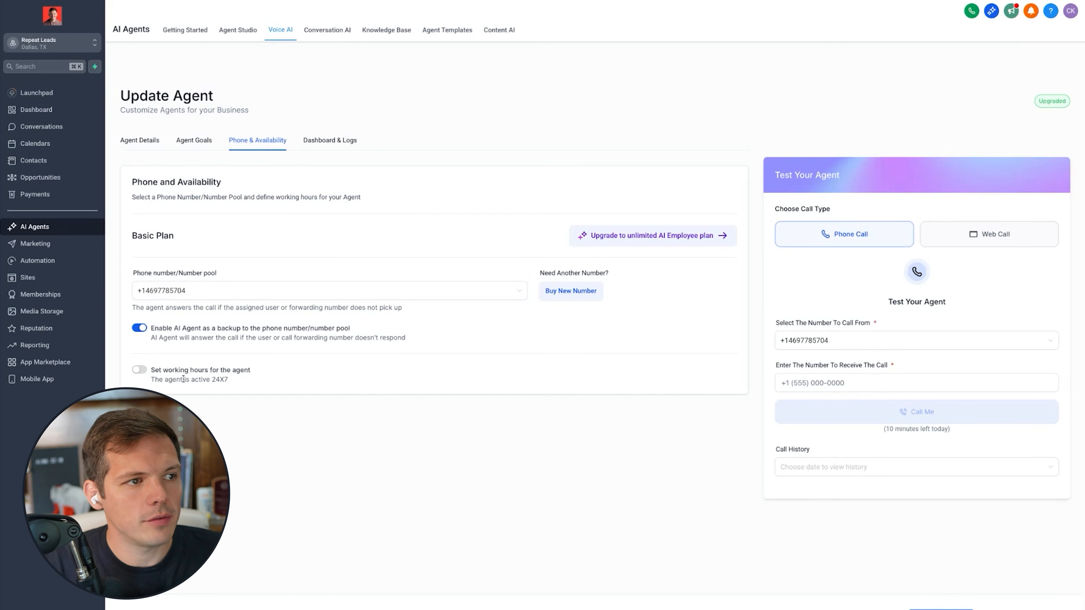
pyautogui.click(828, 379)
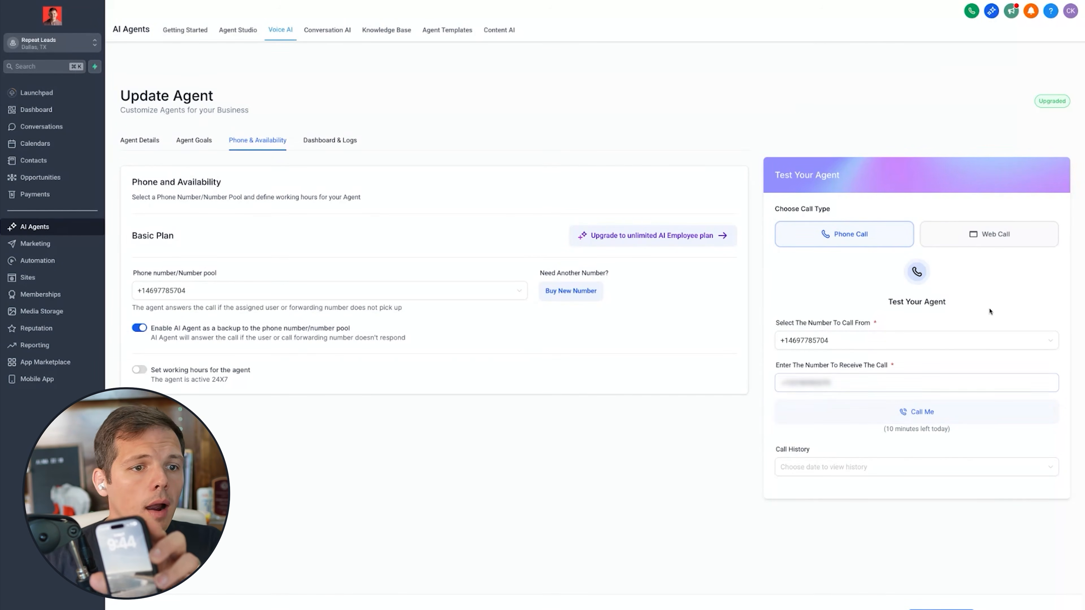
pyautogui.click(889, 416)
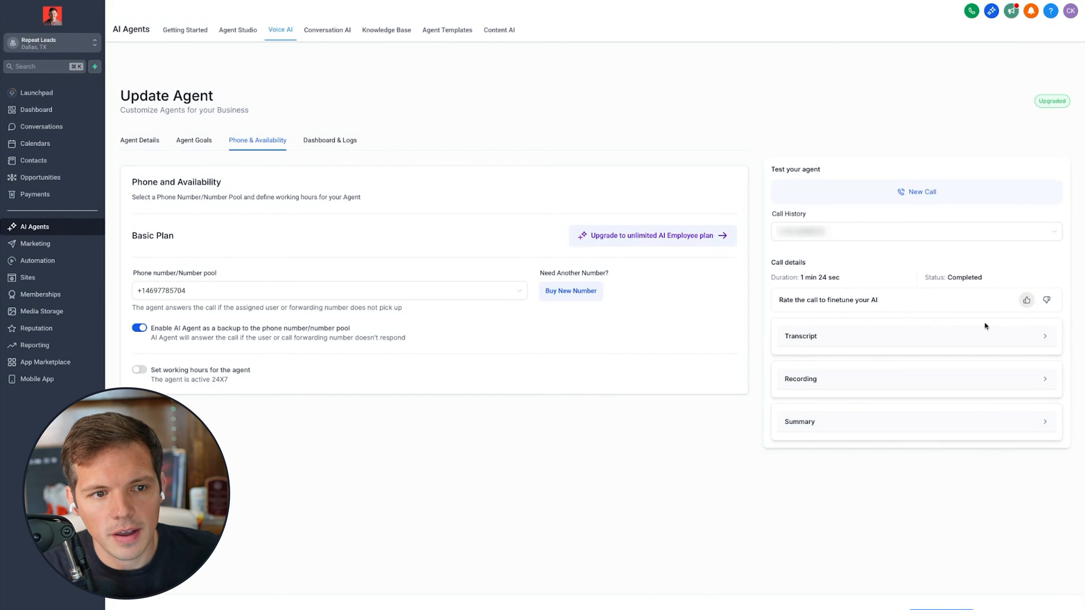
# - Rate the completed test call positively and read its transcript through to the end
pyautogui.click(1026, 300)
pyautogui.click(1017, 333)
pyautogui.scroll(-5, 965, 439)
pyautogui.scroll(-4, 965, 438)
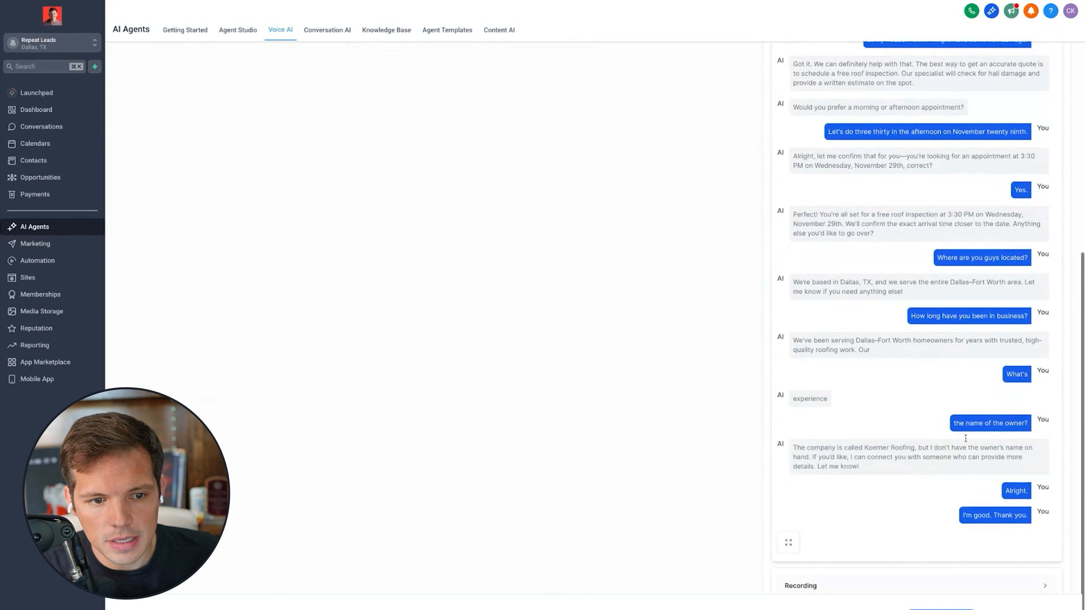
pyautogui.click(927, 516)
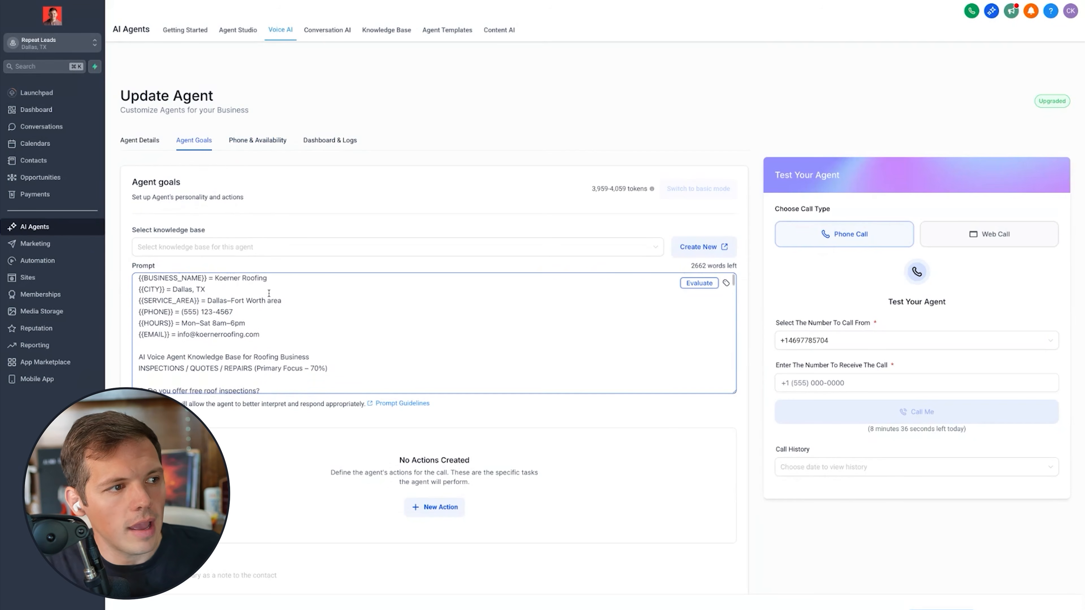
# - Review the variables at the start of the agent's prompt and highlight the business name value Koerner Roofing
pyautogui.scroll(1, 268, 293)
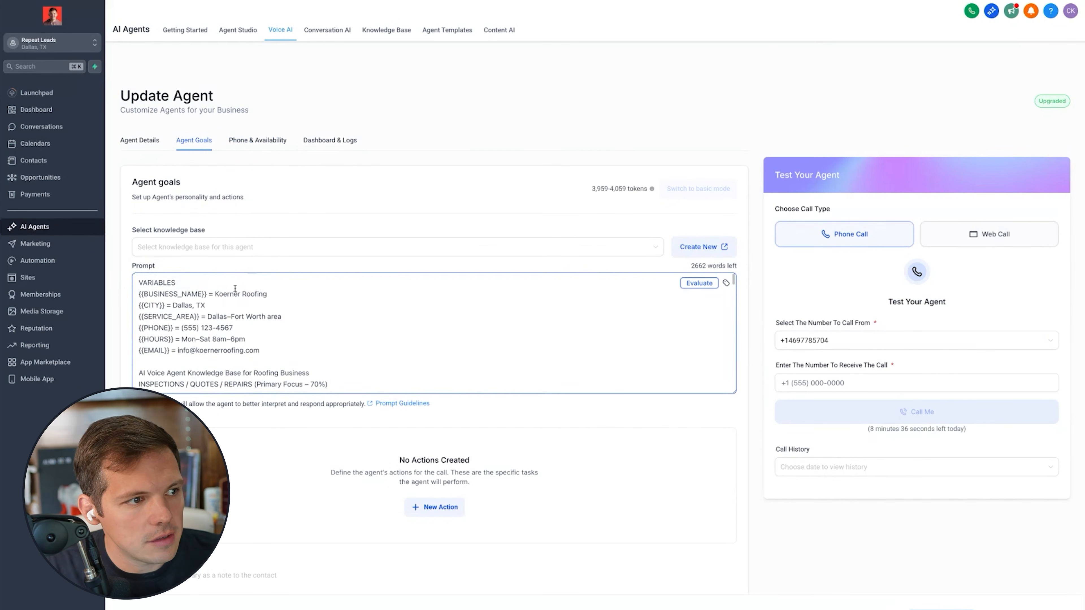
pyautogui.moveTo(214, 294); pyautogui.dragTo(274, 293)
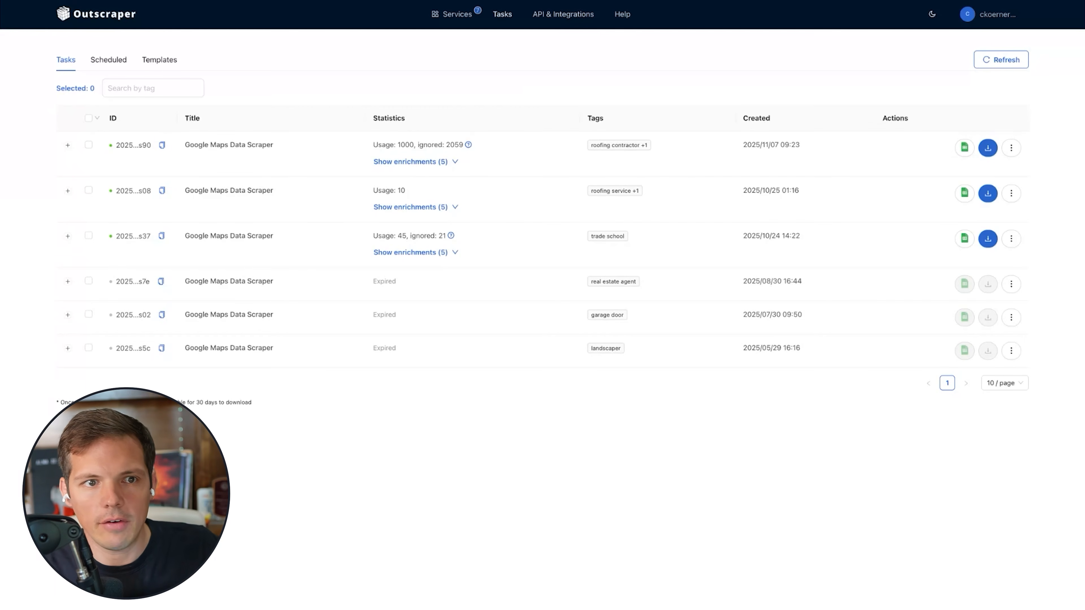
# - Open the newest roofing contractor scrape as a spreadsheet, select the whole sheet and bring up duplicate removal
pyautogui.click(965, 147)
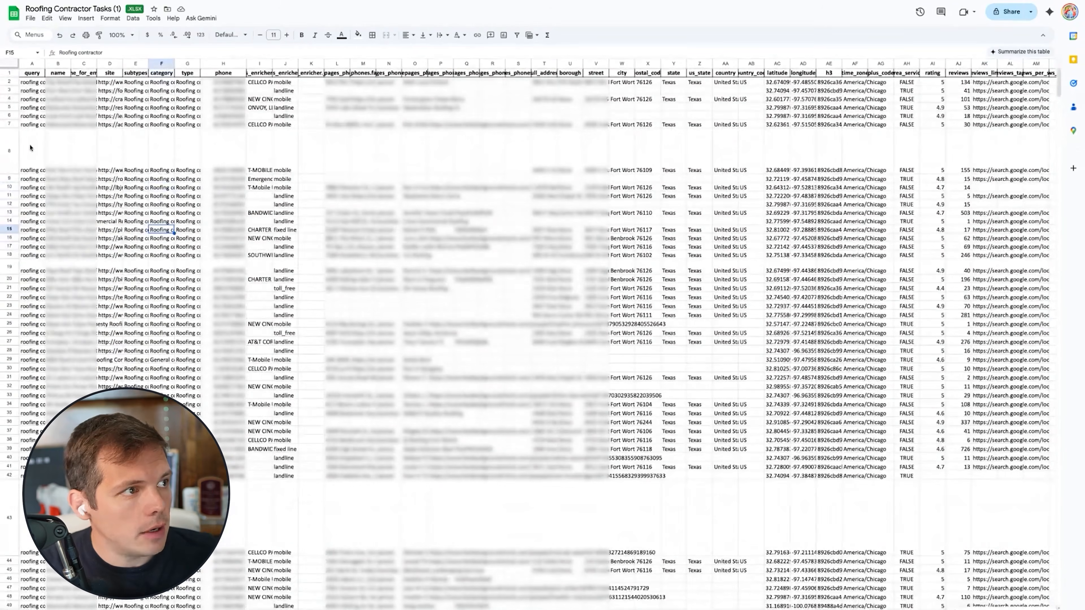
pyautogui.click(15, 65)
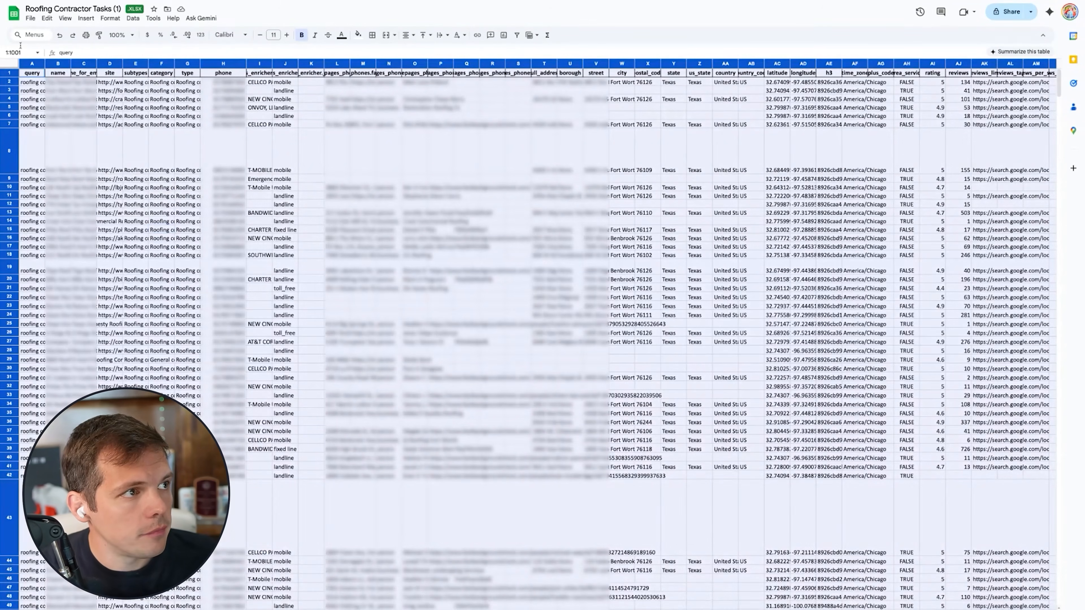
pyautogui.click(134, 19)
pyautogui.click(134, 20)
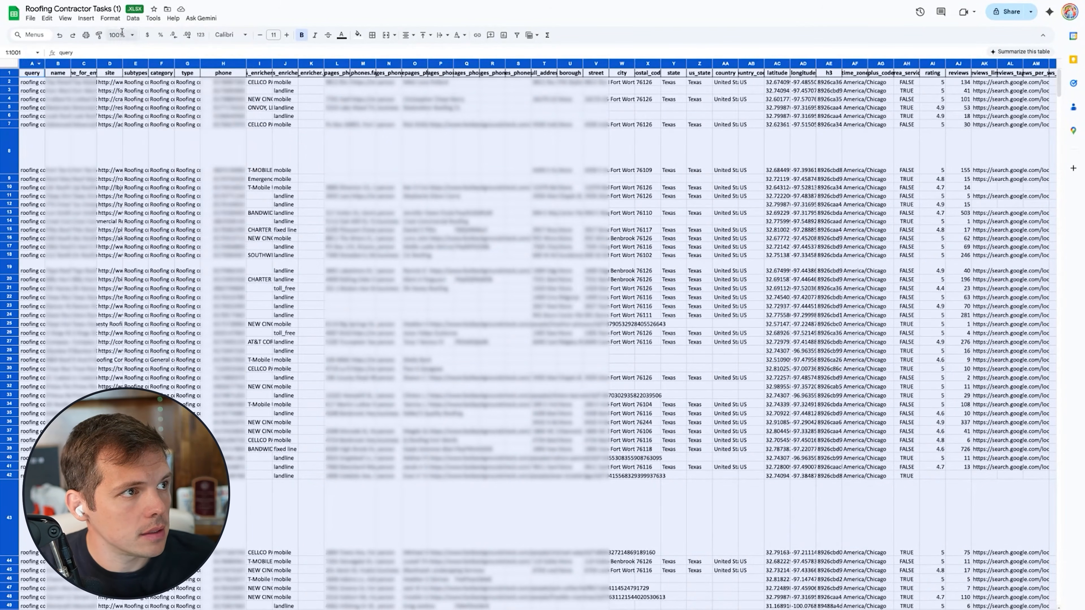
pyautogui.click(133, 18)
pyautogui.moveTo(179, 222)
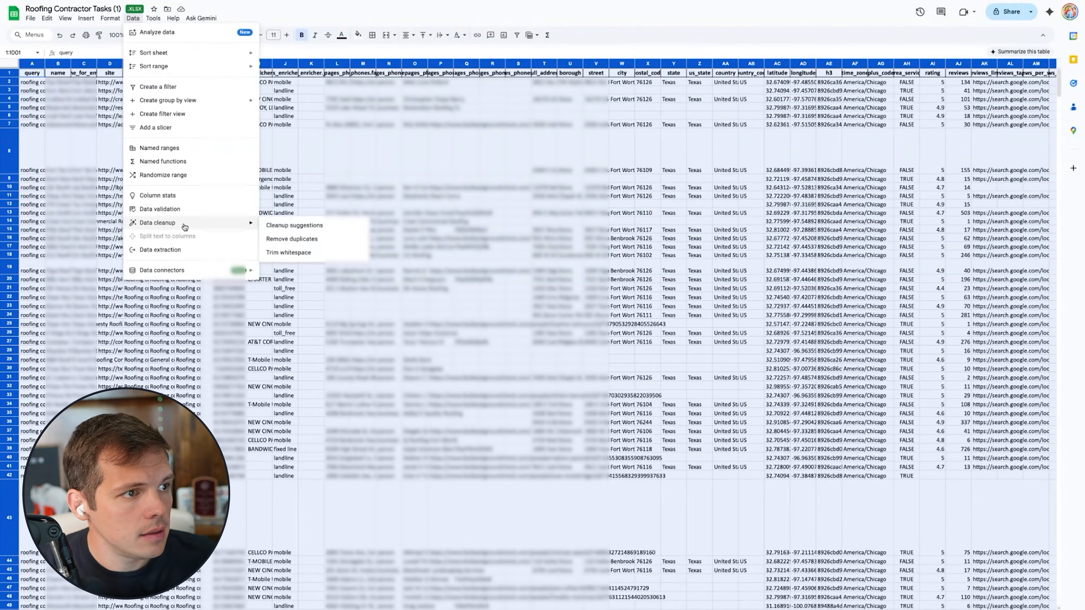
pyautogui.click(301, 239)
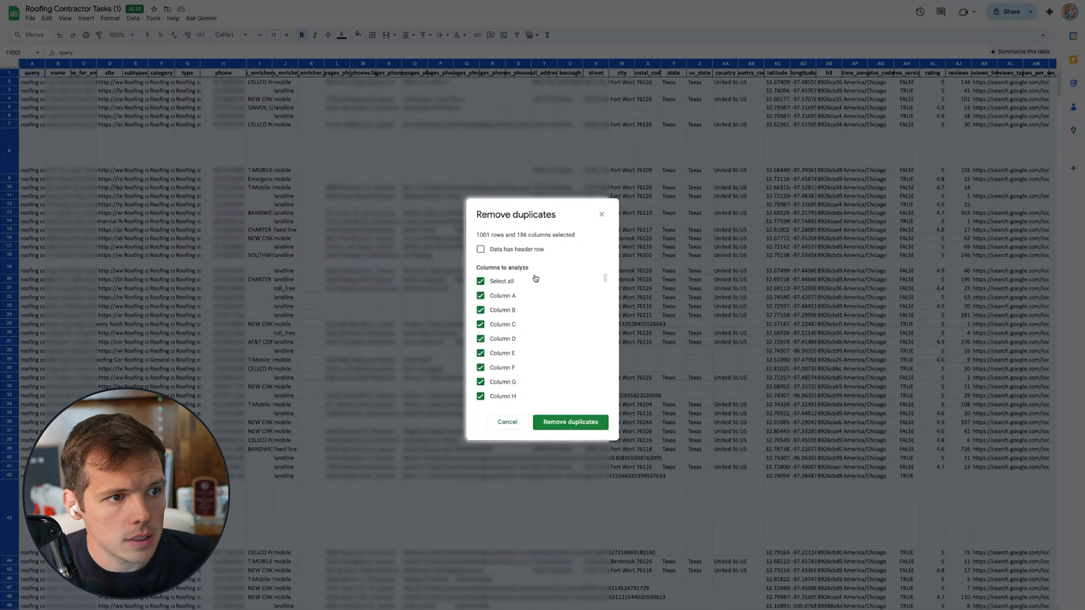
# - Remove duplicate rows, treating the first row as a header and comparing only the phone column (H)
pyautogui.click(504, 255)
pyautogui.click(480, 281)
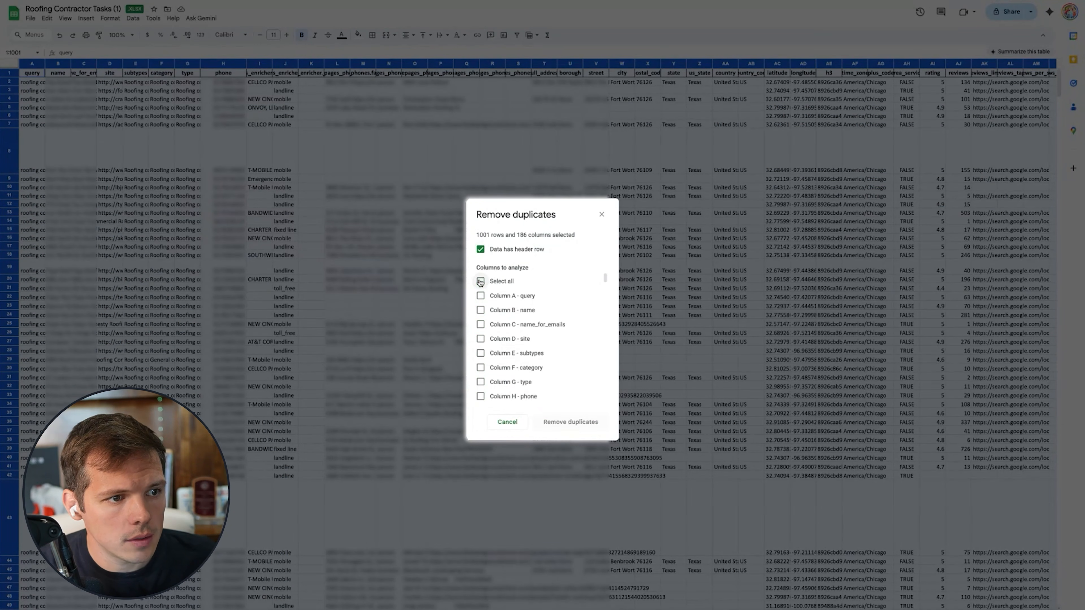
pyautogui.scroll(-1, 528, 349)
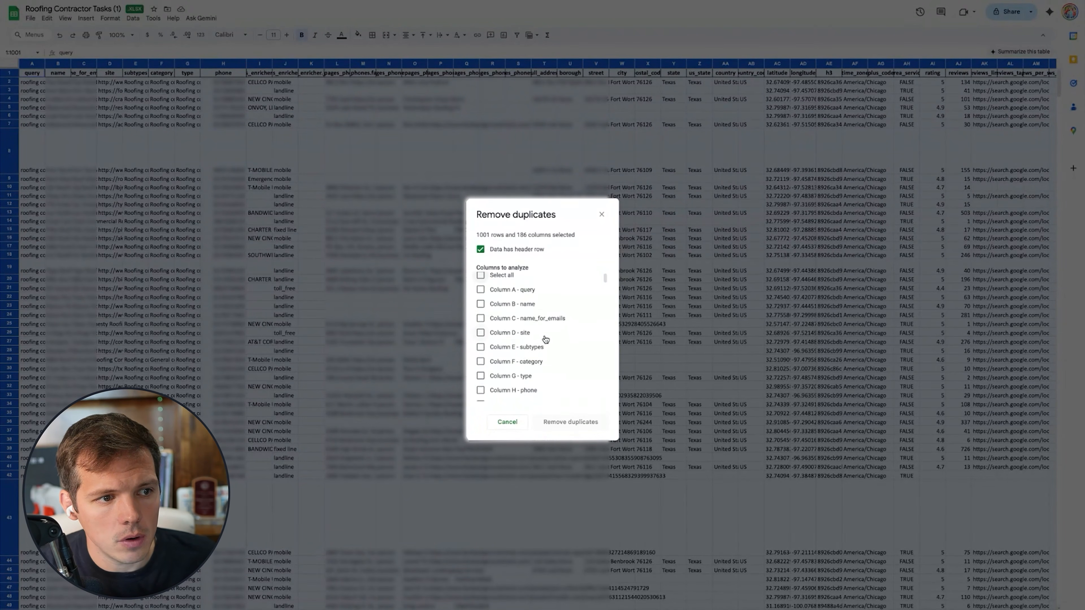
pyautogui.scroll(-1, 527, 361)
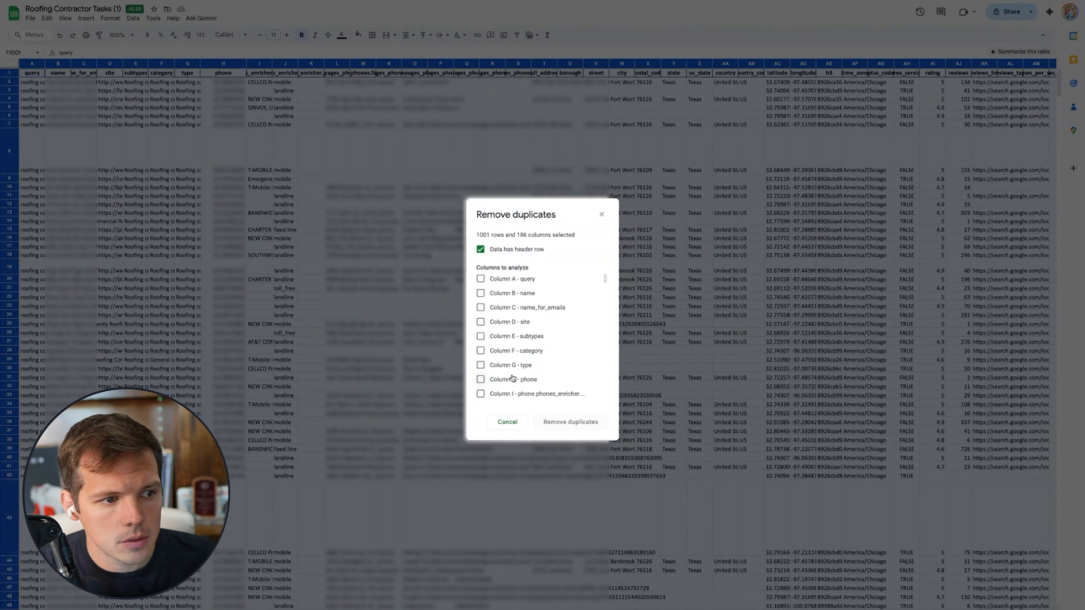
pyautogui.click(481, 380)
pyautogui.scroll(1, 521, 352)
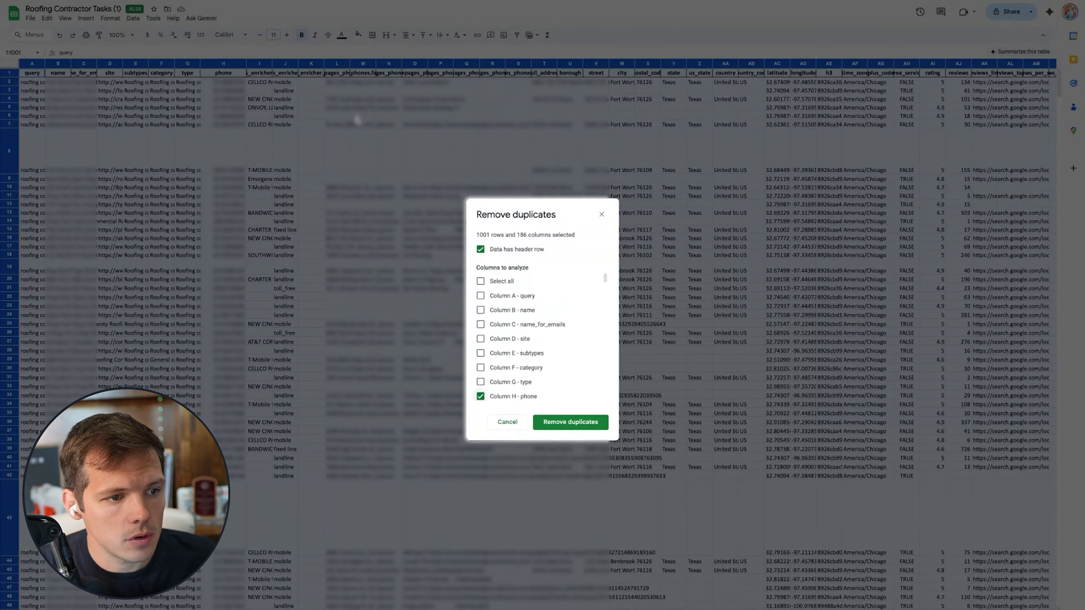
pyautogui.click(576, 422)
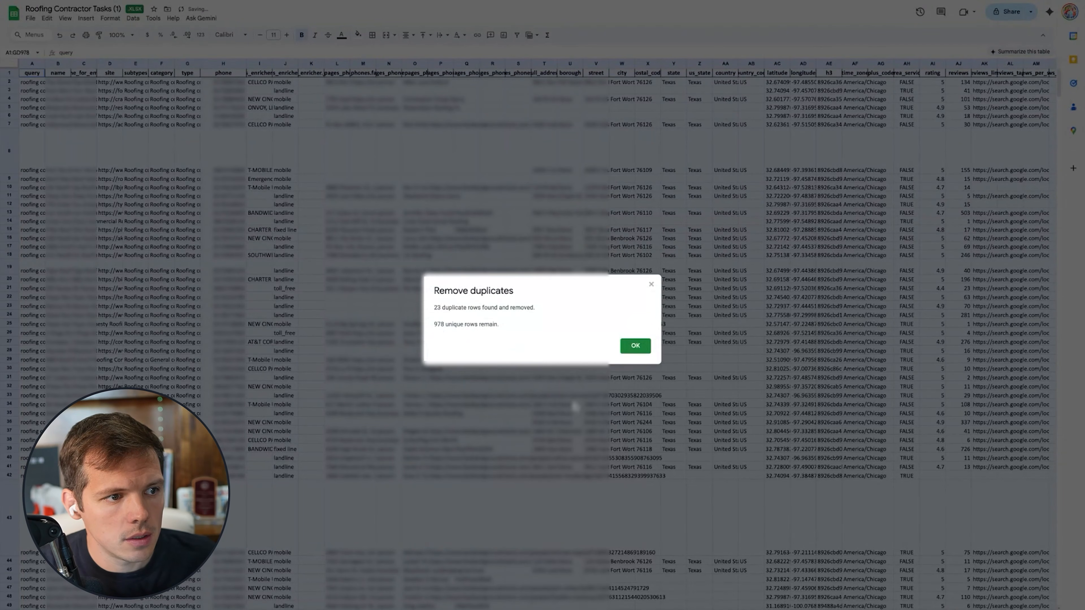
pyautogui.click(635, 345)
# - Add a filter to the whole sheet and sort the rows by phone carrier type from A to Z
pyautogui.click(210, 198)
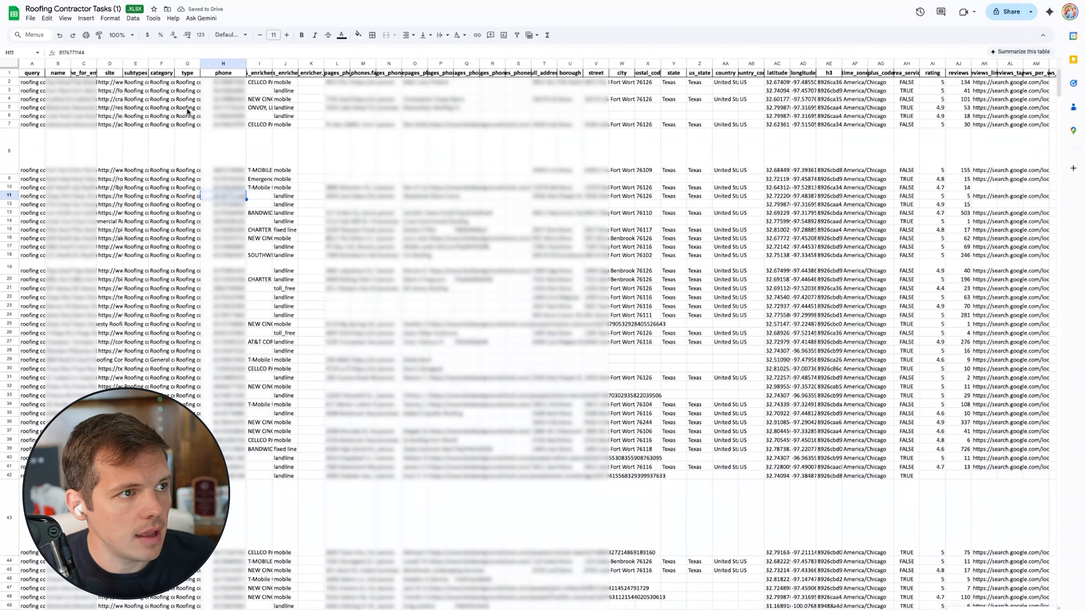
pyautogui.click(9, 68)
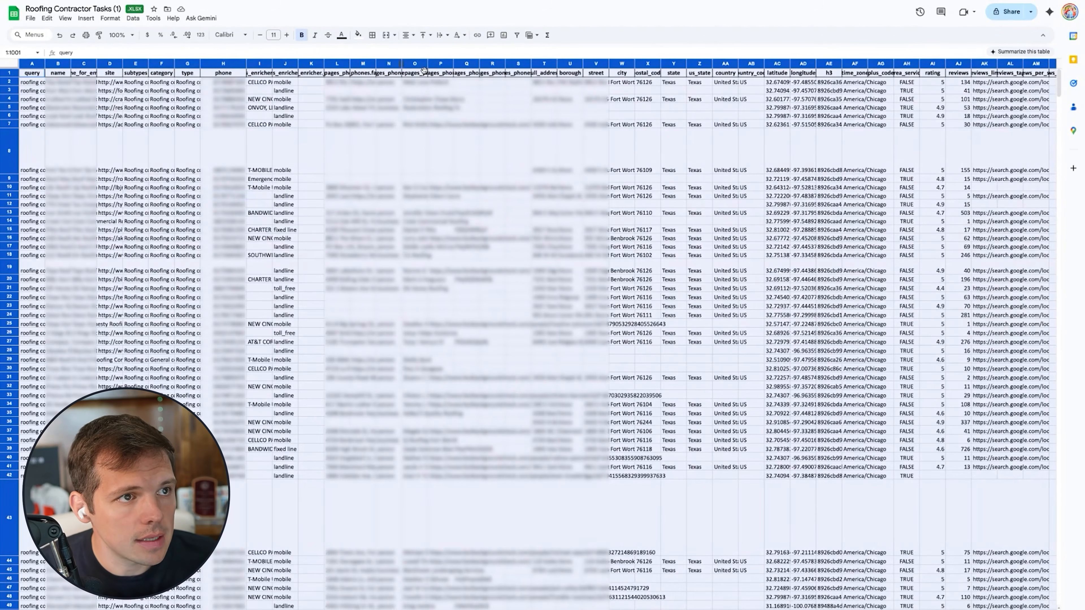
pyautogui.click(516, 37)
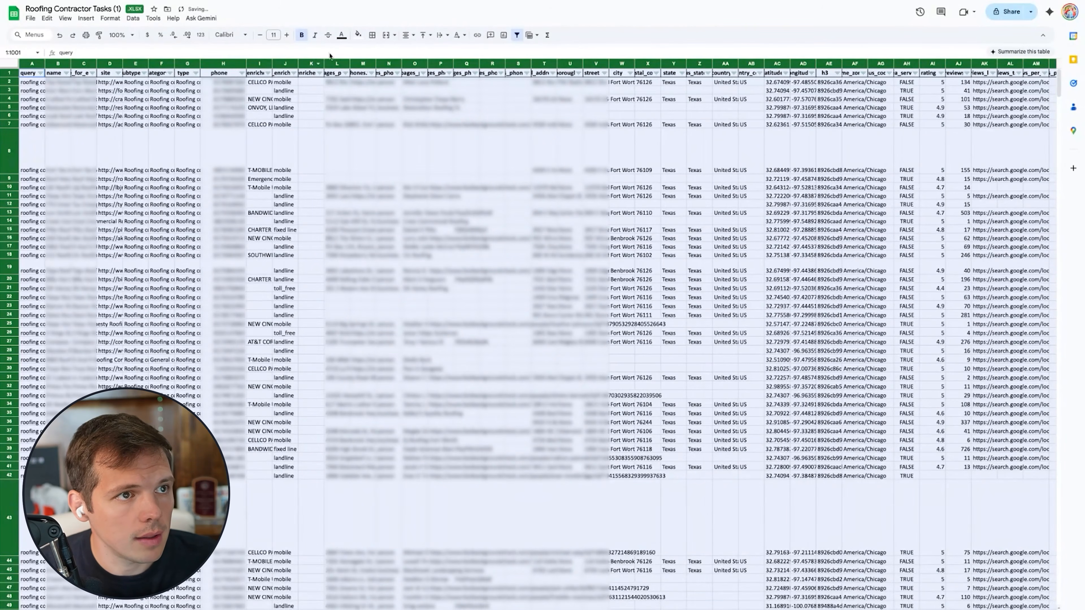
pyautogui.click(293, 72)
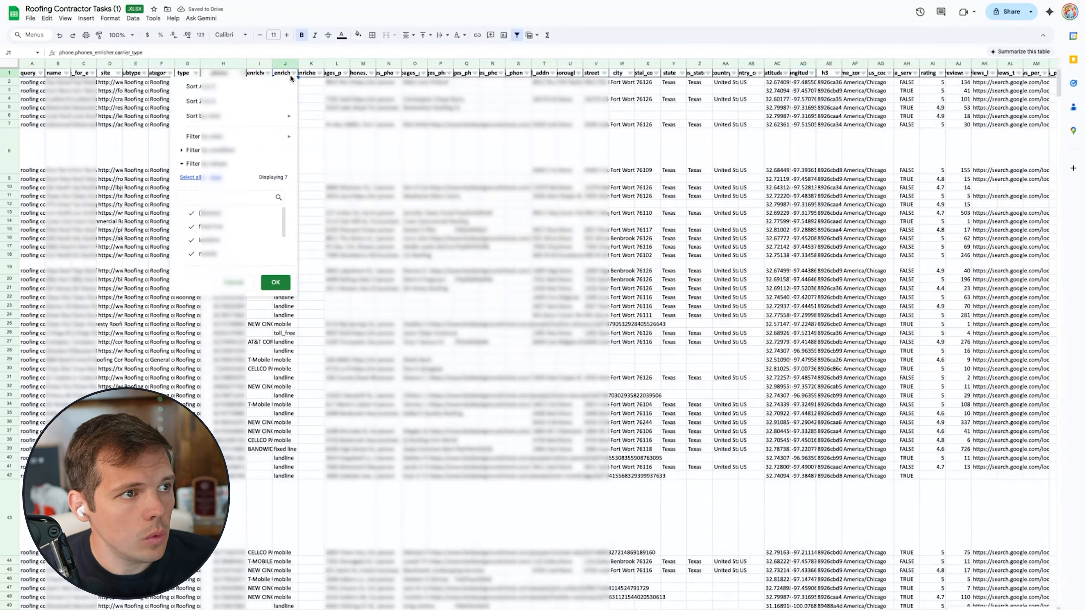
pyautogui.click(284, 84)
# - Delete the rows whose carrier type is other, toll_free or voip, keeping only the mobile numbers
pyautogui.scroll(-20, 284, 84)
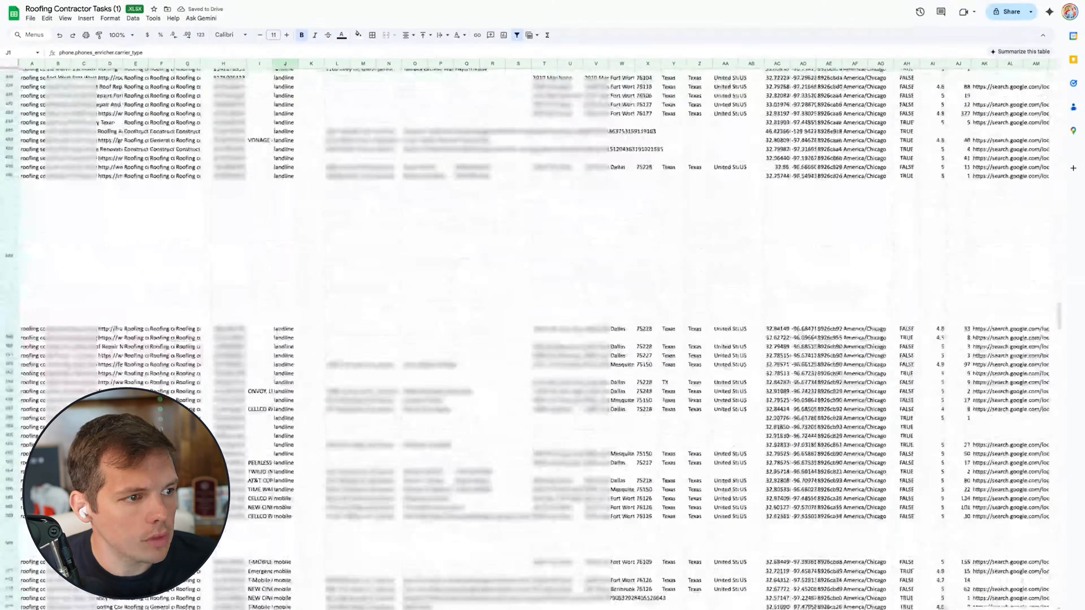
pyautogui.click(240, 400)
pyautogui.scroll(-1, 246, 397)
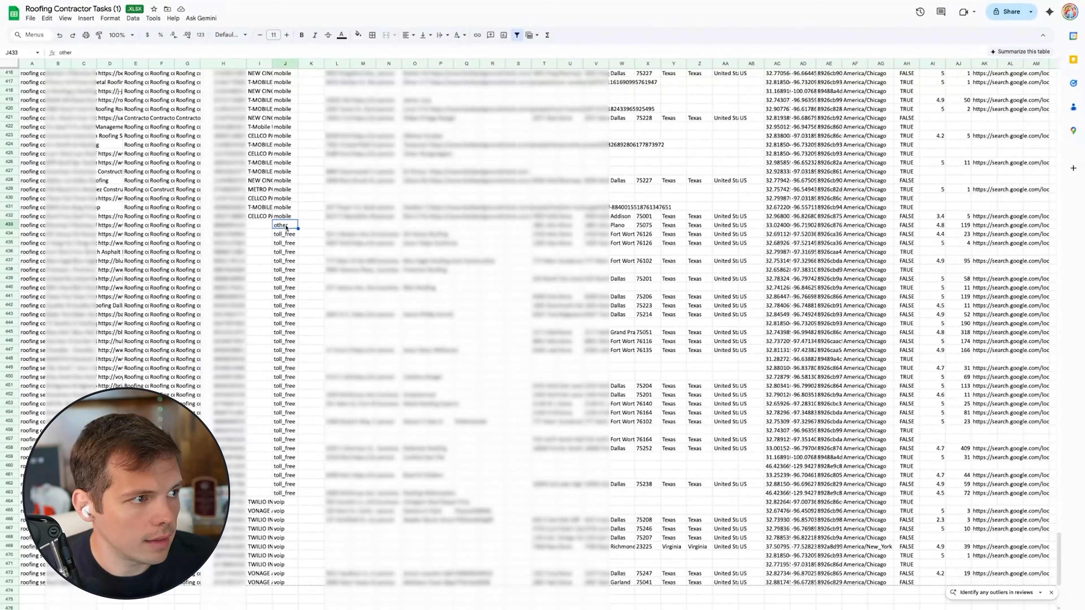
pyautogui.click(11, 225)
pyautogui.moveTo(11, 224); pyautogui.dragTo(11, 590)
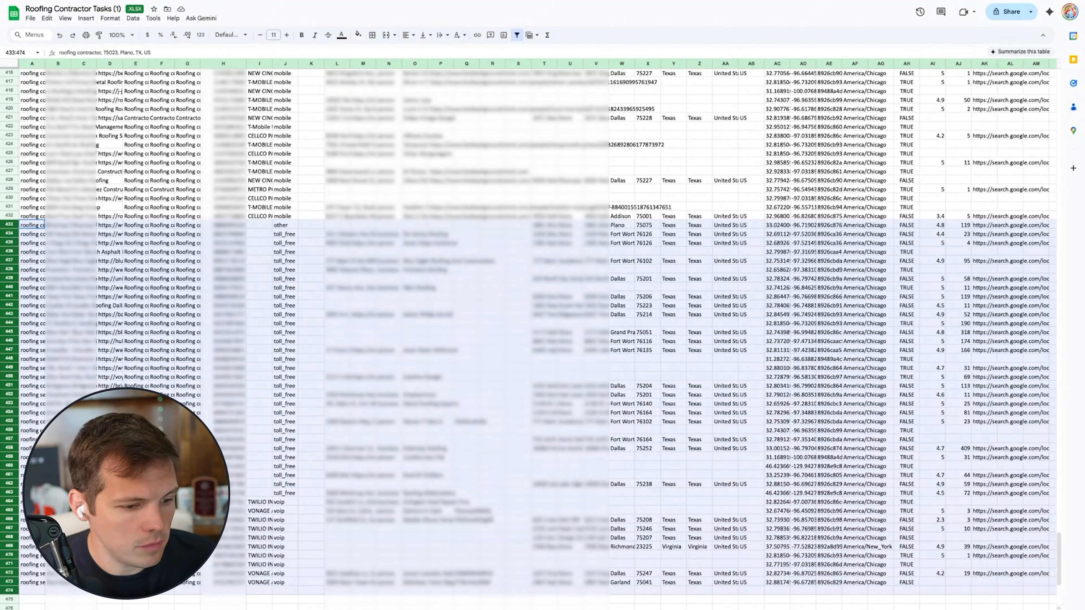
pyautogui.press('Delete')
pyautogui.click(196, 406)
# - Delete the phone carrier name and carrier type columns from the sheet
pyautogui.scroll(20, 198, 406)
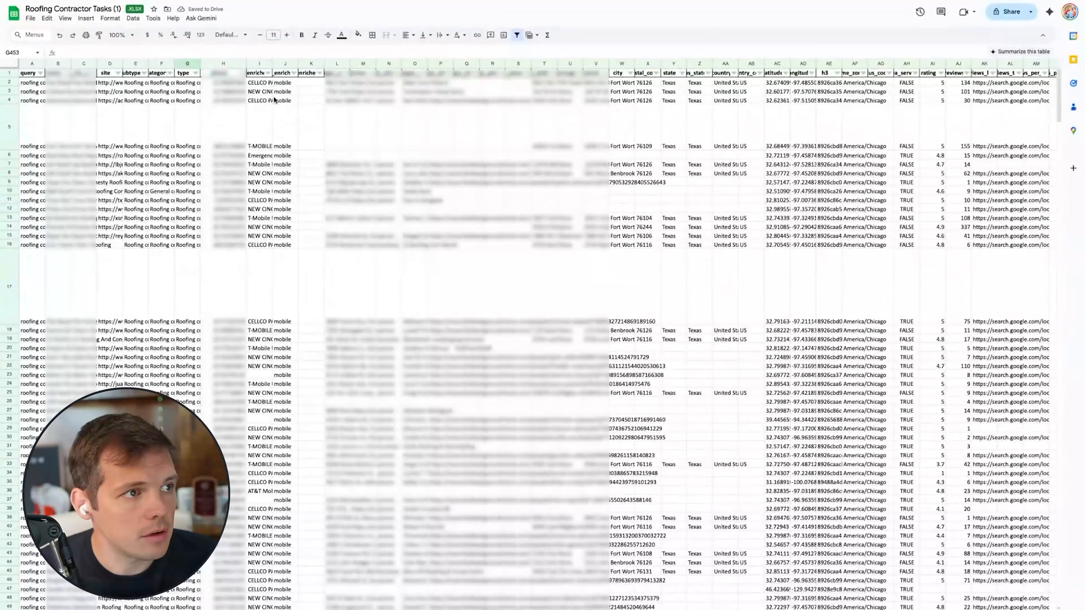
pyautogui.moveTo(260, 65); pyautogui.dragTo(283, 64)
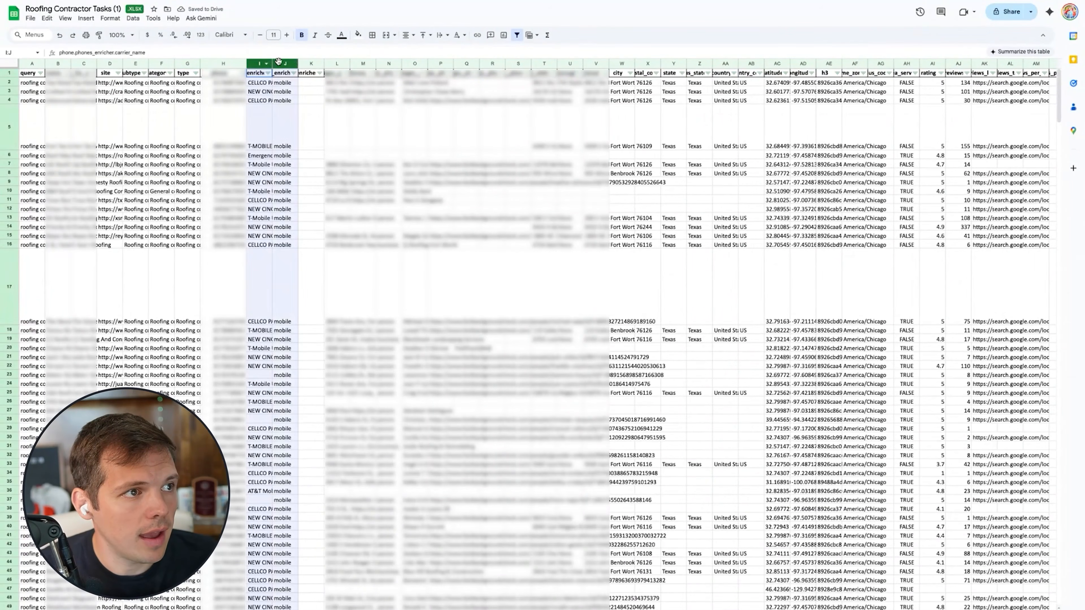
pyautogui.rightClick(283, 65)
pyautogui.click(311, 159)
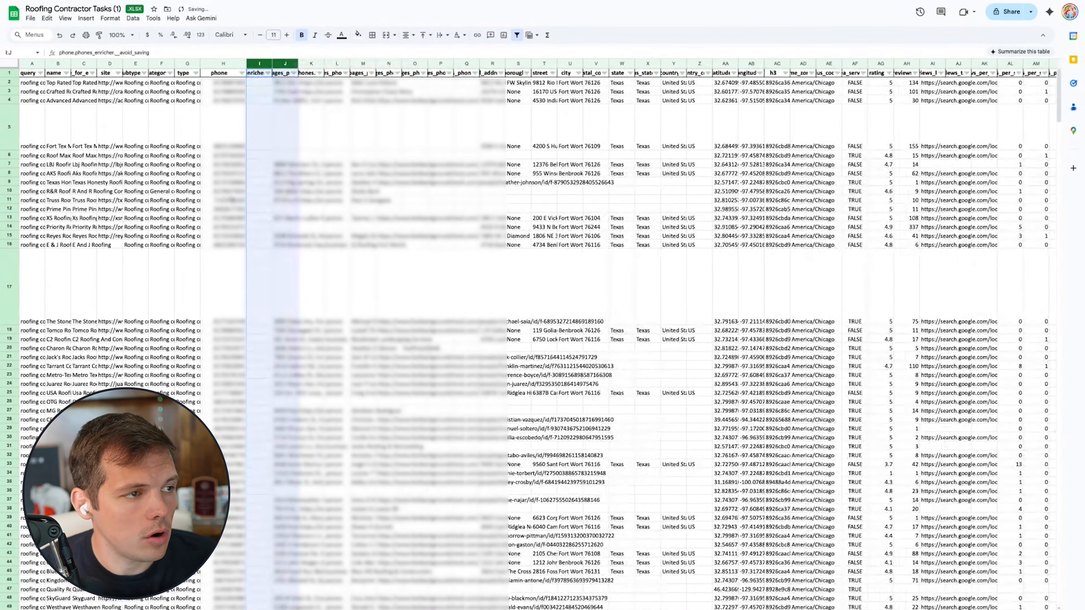
pyautogui.click(232, 200)
# - Widen the query and name columns, and replace every LLC in the name column with nothing
pyautogui.scroll(-20, 232, 200)
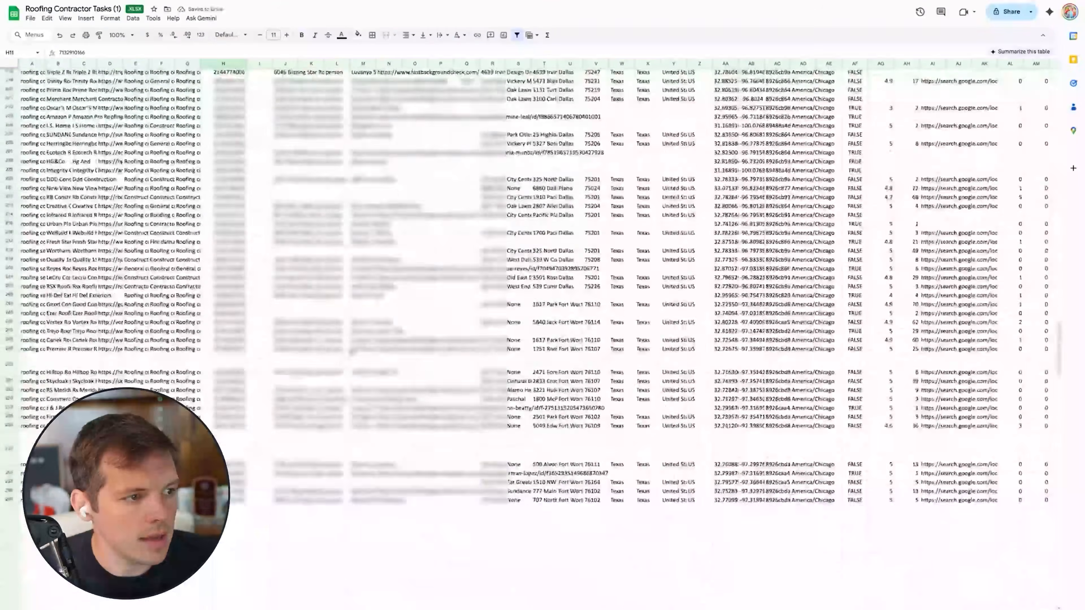
pyautogui.scroll(-20, 232, 200)
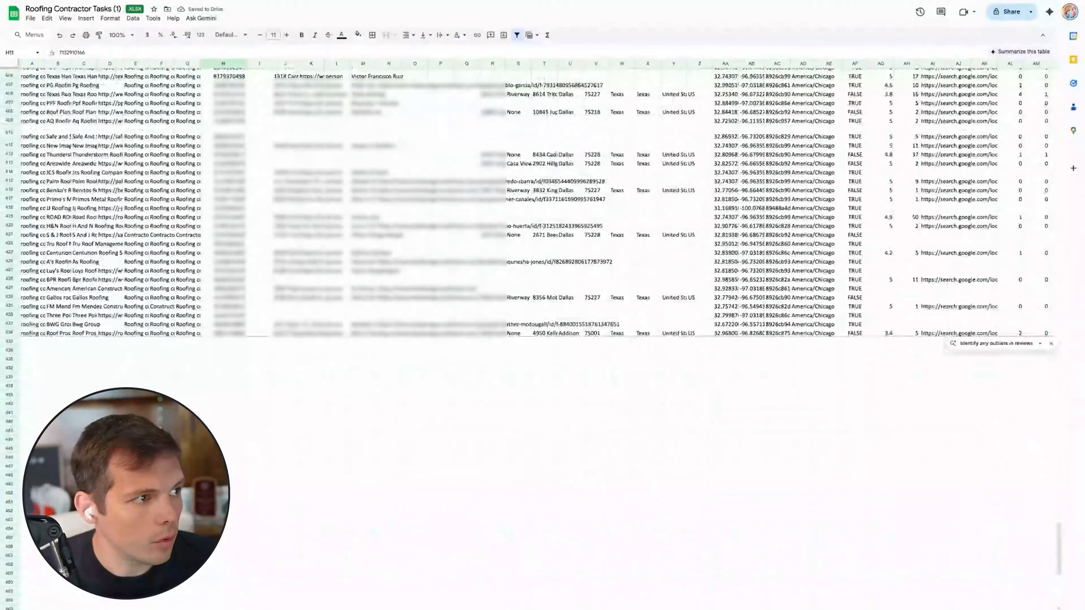
pyautogui.scroll(20, 542, 334)
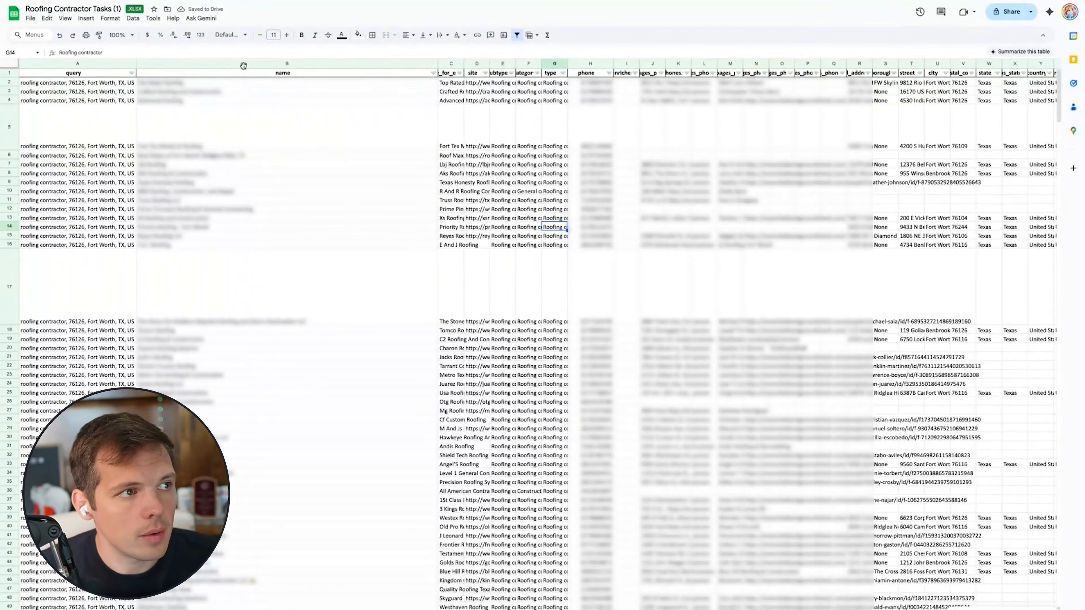
pyautogui.click(242, 65)
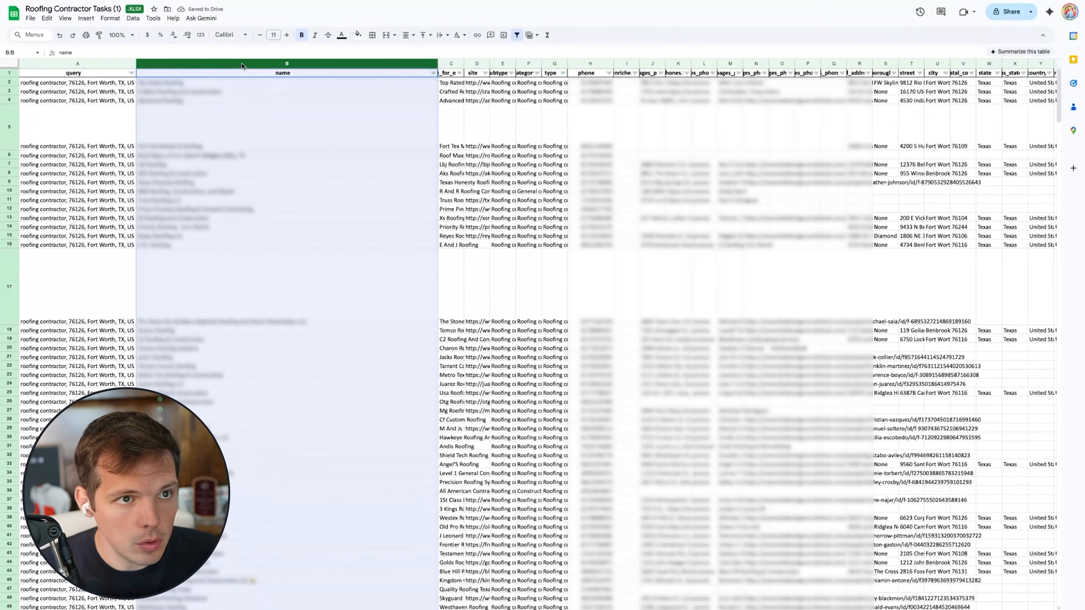
pyautogui.hotkey('ctrl', 'f')
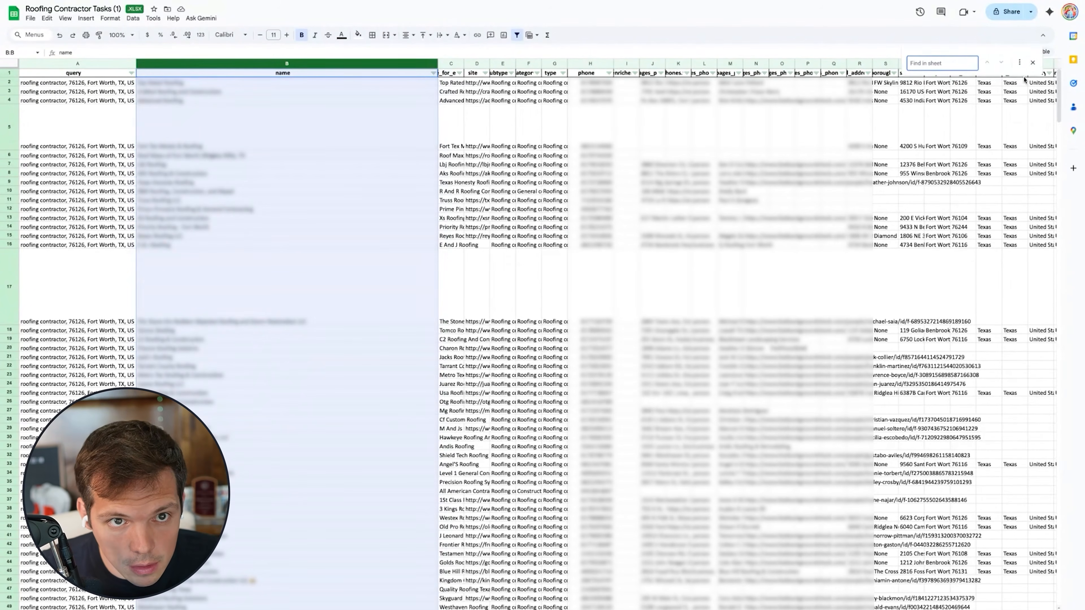
pyautogui.click(1019, 63)
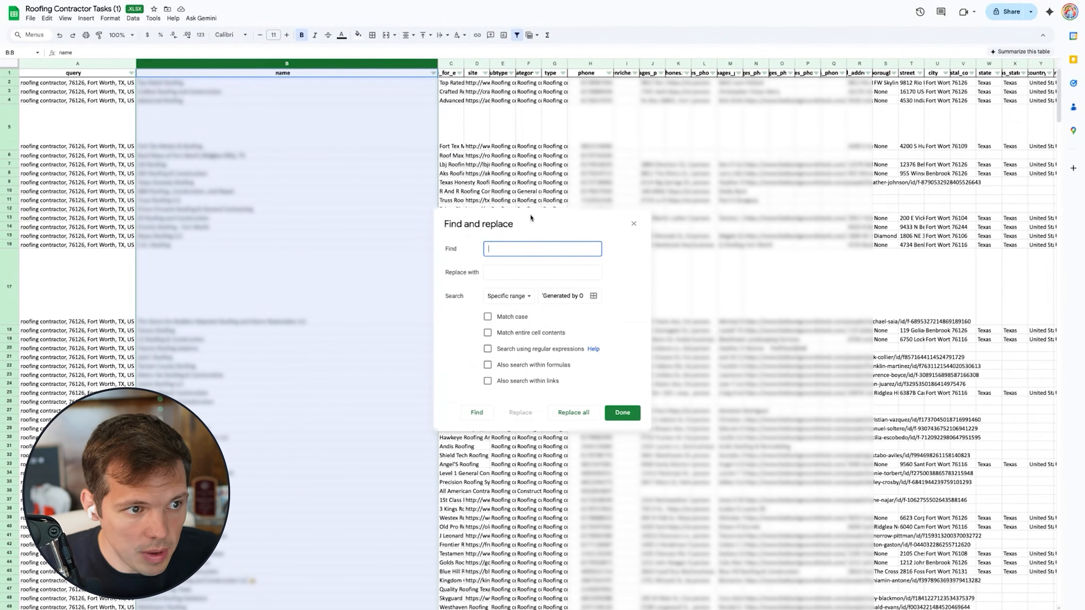
pyautogui.write('LLC')
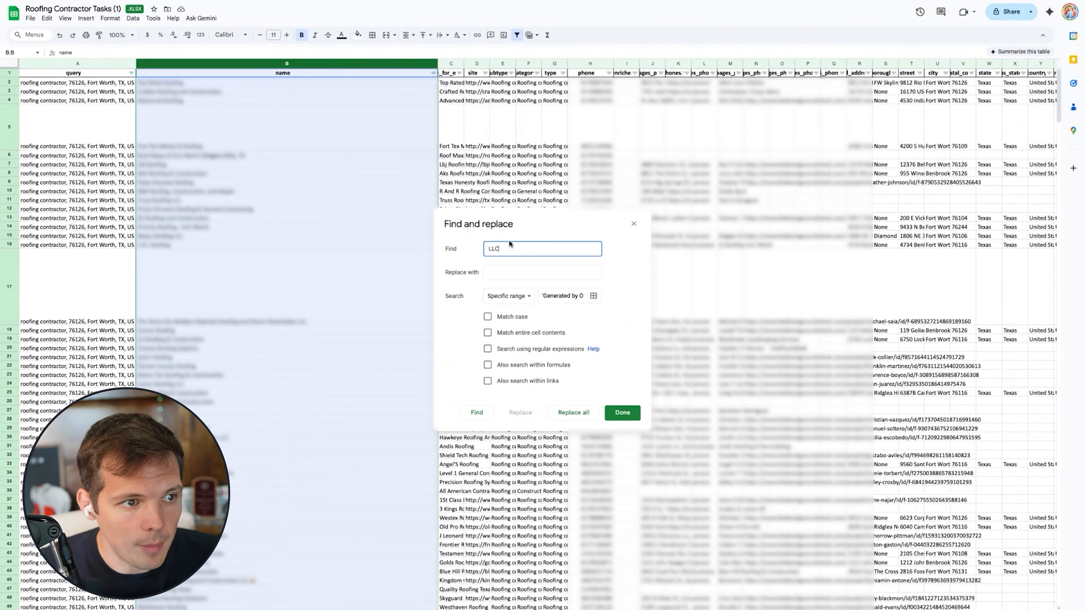
pyautogui.click(498, 269)
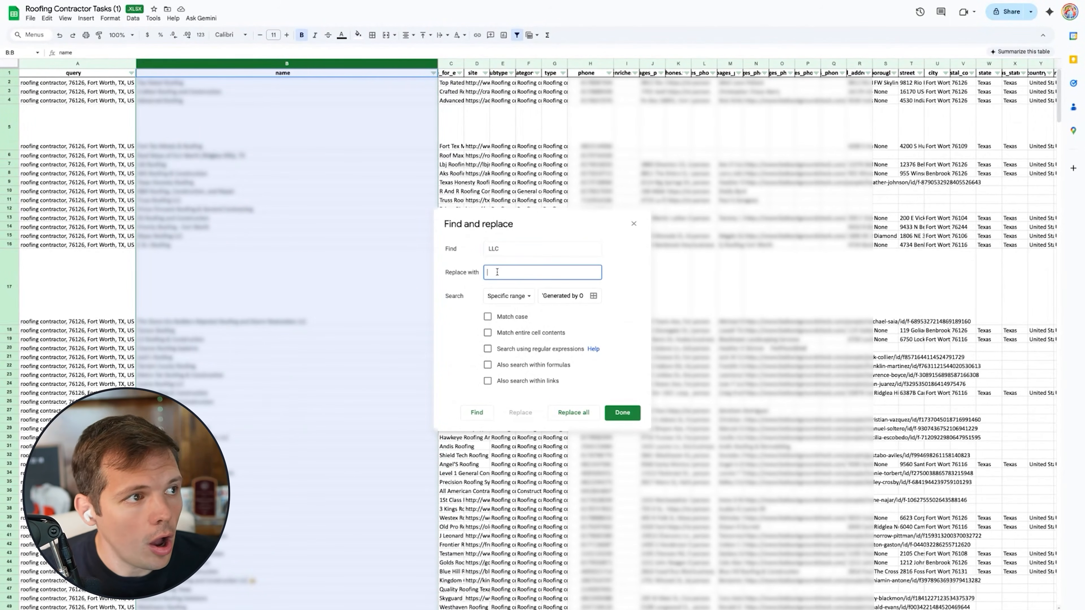
pyautogui.click(568, 414)
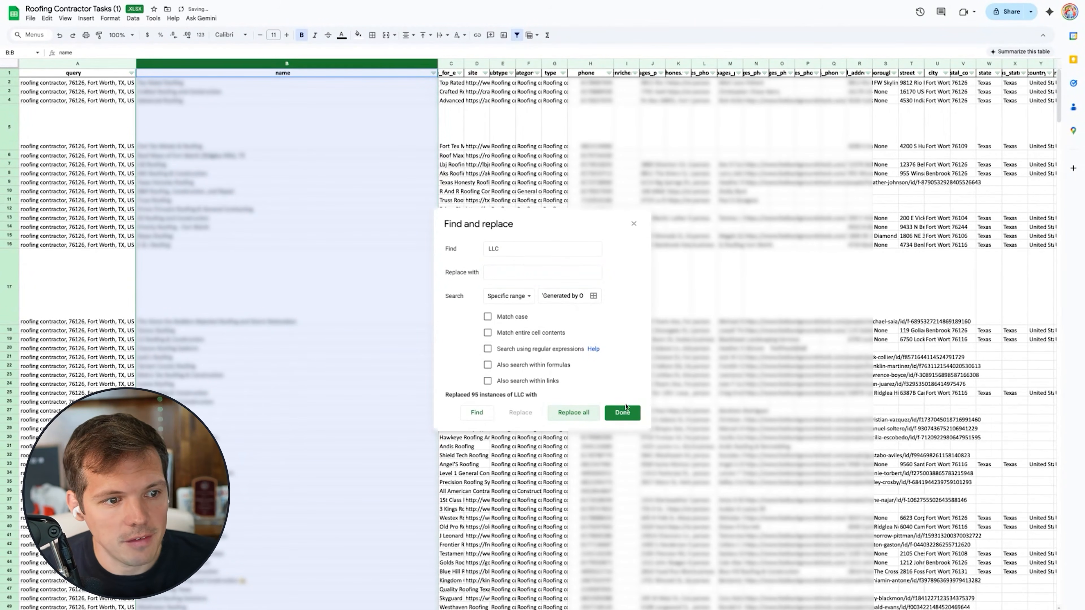
pyautogui.click(621, 416)
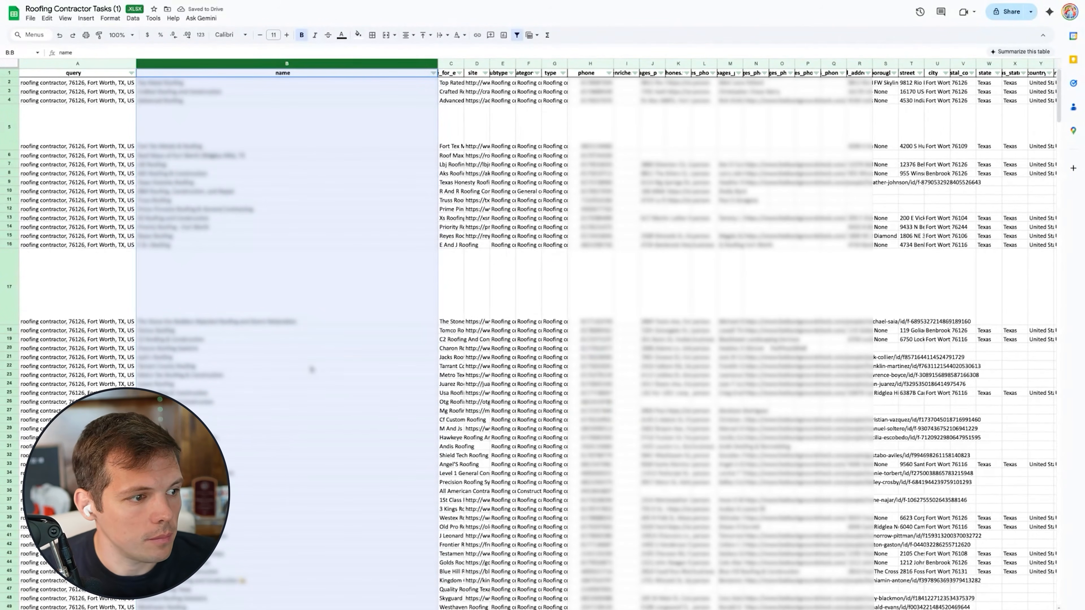
# - Check the name column for leftover company suffixes and remove L.L.C from the Golden Construction DFW entry
pyautogui.scroll(-20, 311, 369)
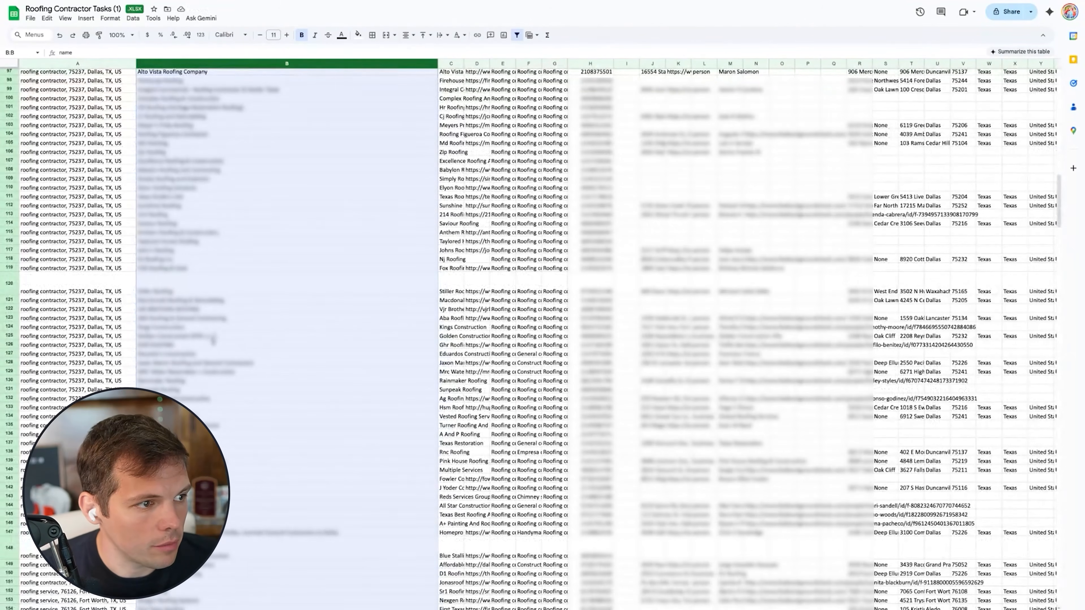
pyautogui.scroll(-15, 212, 340)
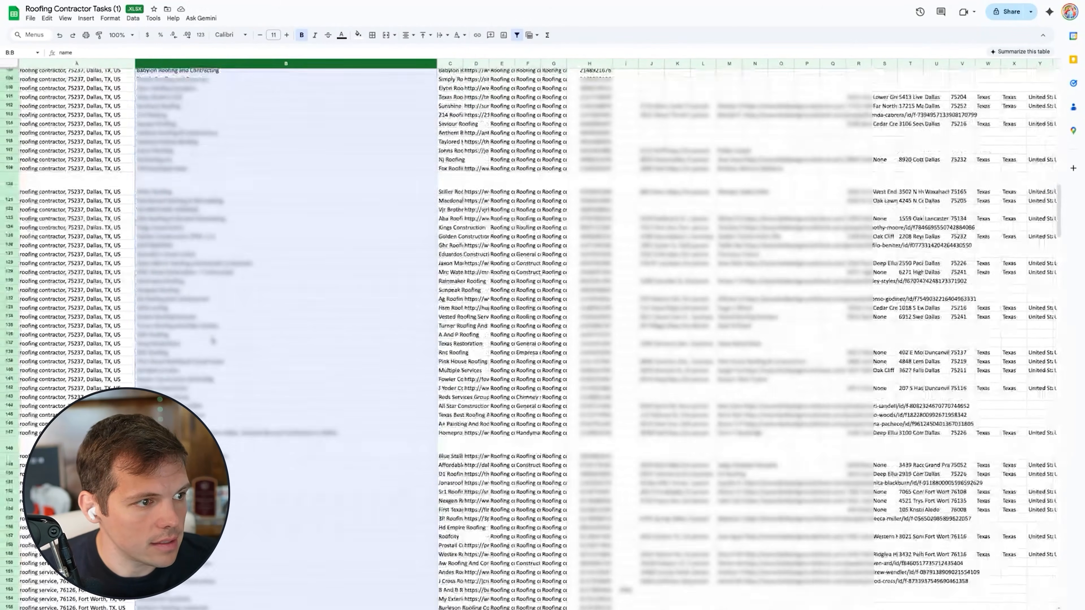
pyautogui.scroll(14, 229, 316)
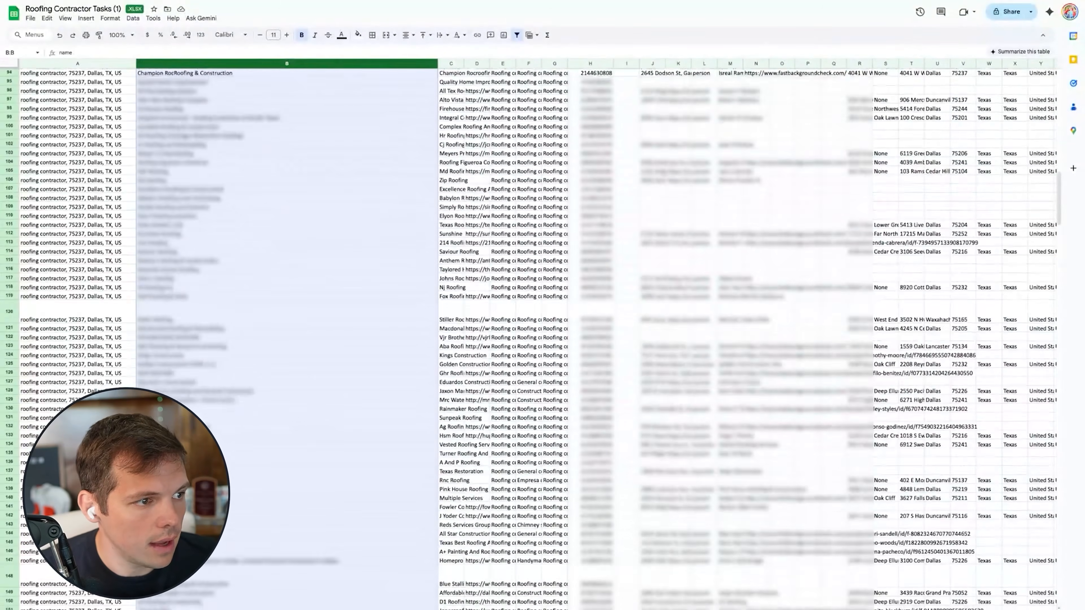
pyautogui.click(230, 314)
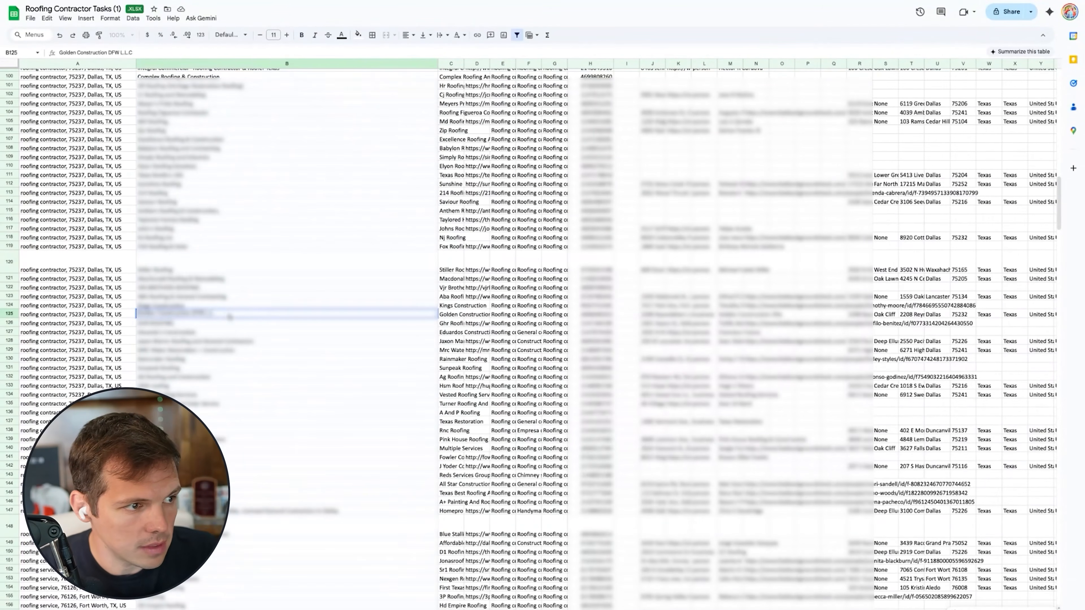
pyautogui.press('BackSpace')
pyautogui.press('BackSpace')
pyautogui.press('BackSpace')
pyautogui.press('BackSpace')
pyautogui.press('BackSpace')
pyautogui.click(230, 345)
pyautogui.scroll(20, 229, 346)
pyautogui.click(282, 268)
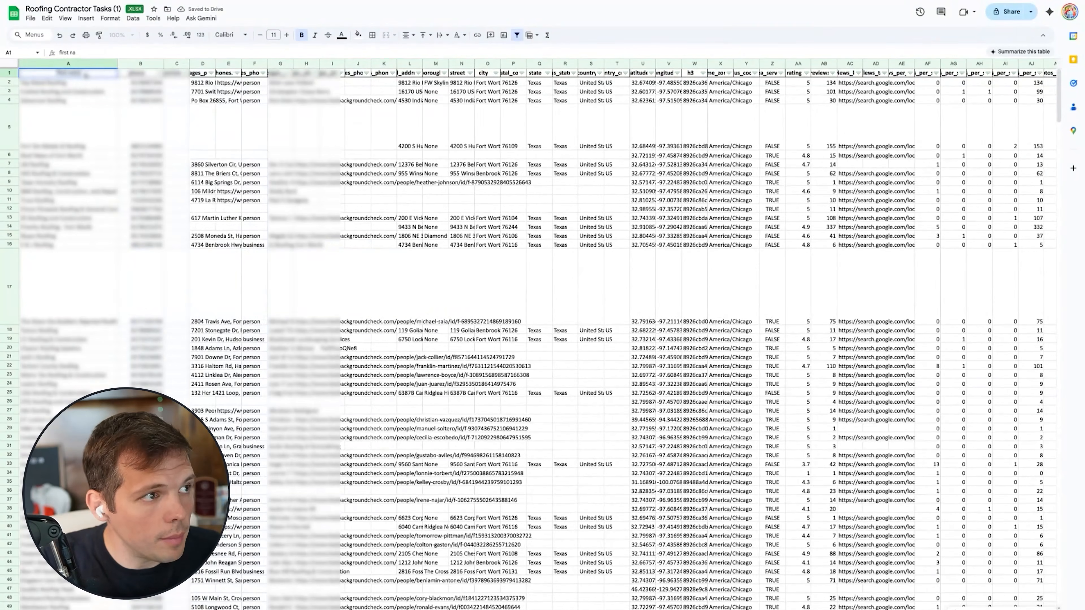
# - Rename the business name column header to first name and sort the whole sheet by city from A to Z
pyautogui.click(111, 182)
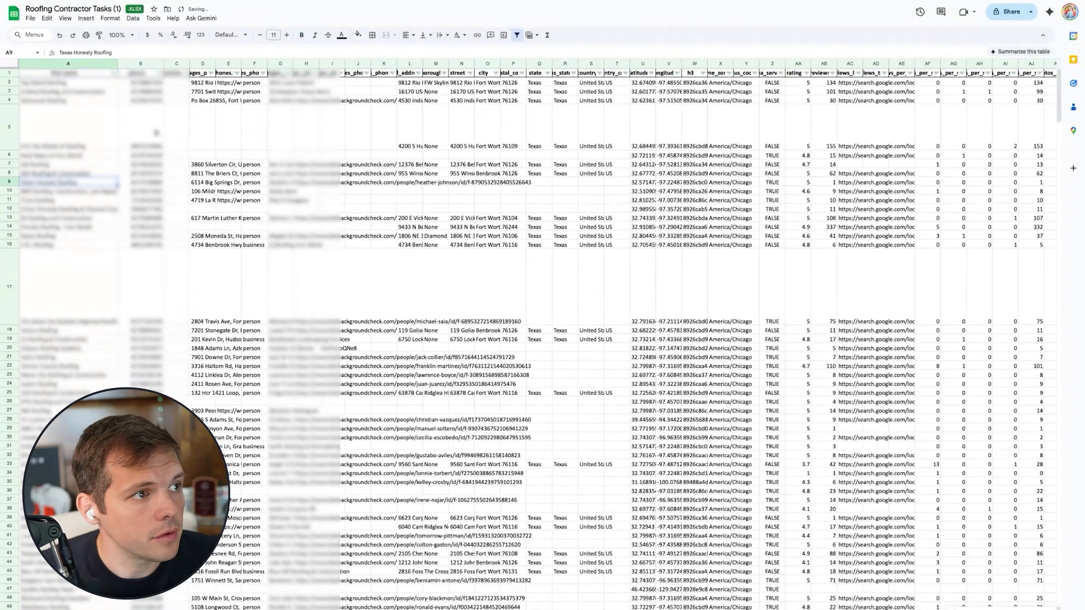
pyautogui.click(495, 74)
pyautogui.click(479, 87)
pyautogui.scroll(-20, 522, 303)
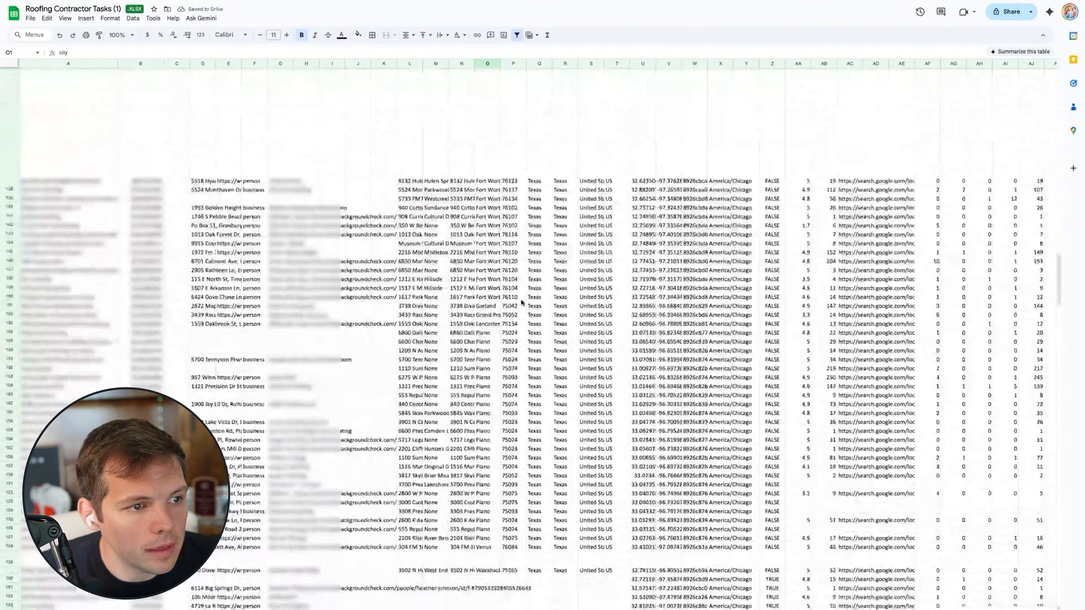
pyautogui.scroll(-10, 520, 303)
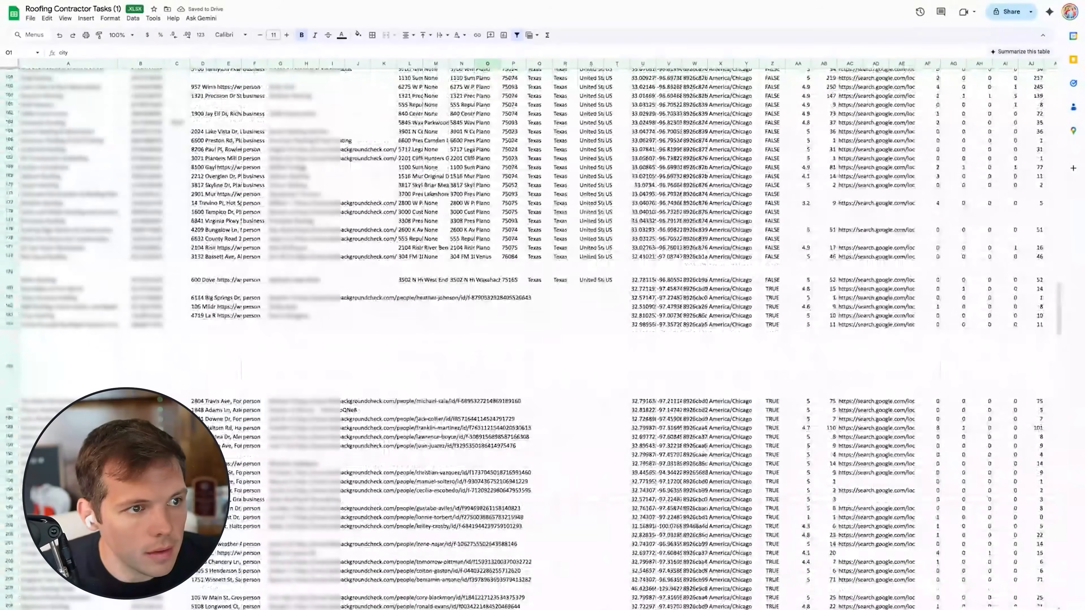
# - Enter DFW in the first blank city cell and fill it down through every remaining row without a city
pyautogui.click(488, 290)
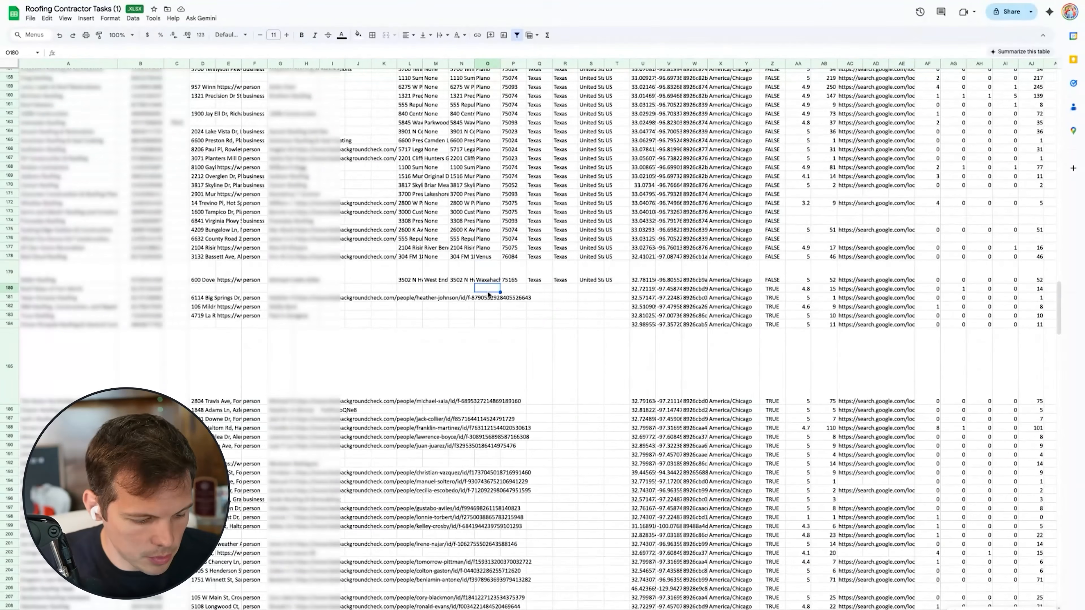
pyautogui.write('DFW')
pyautogui.press('Return')
pyautogui.moveTo(487, 288); pyautogui.dragTo(492, 491)
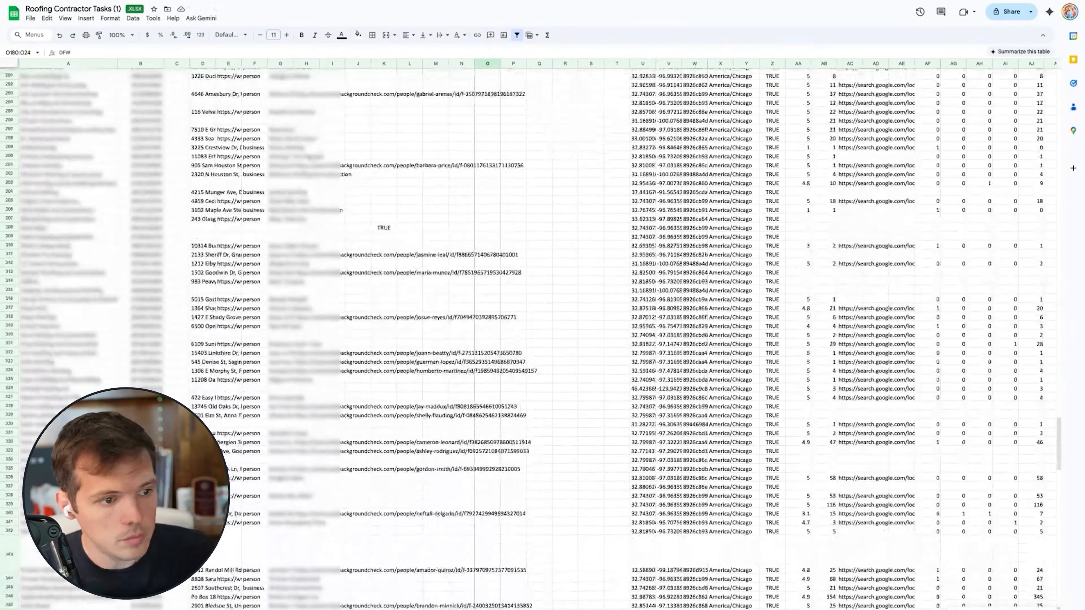
pyautogui.moveTo(485, 447); pyautogui.dragTo(485, 447)
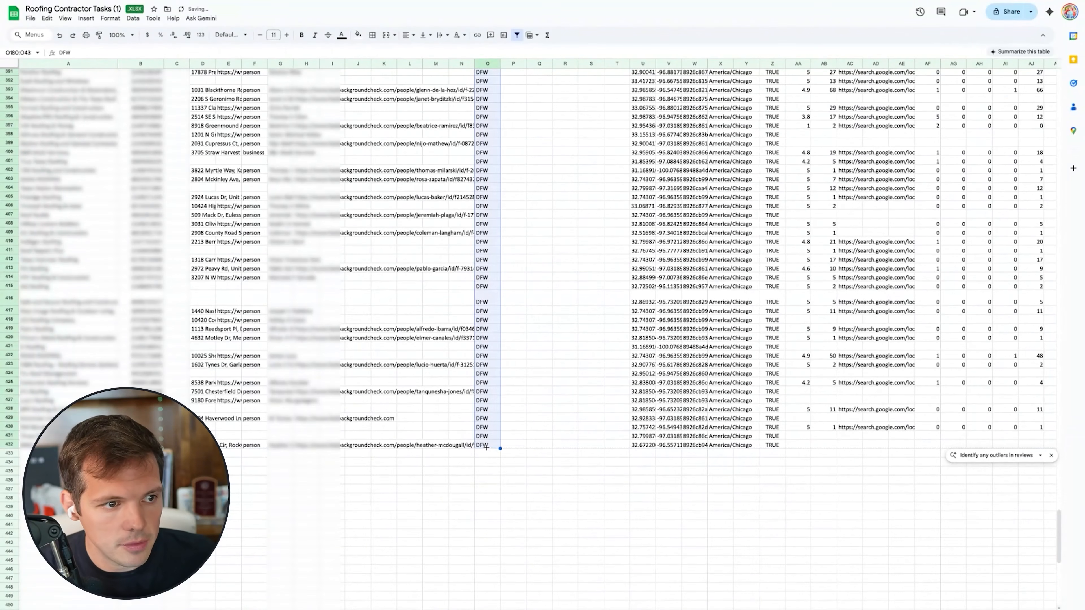
# - Rename the city column header to Last Name
pyautogui.scroll(20, 500, 343)
pyautogui.scroll(12, 500, 343)
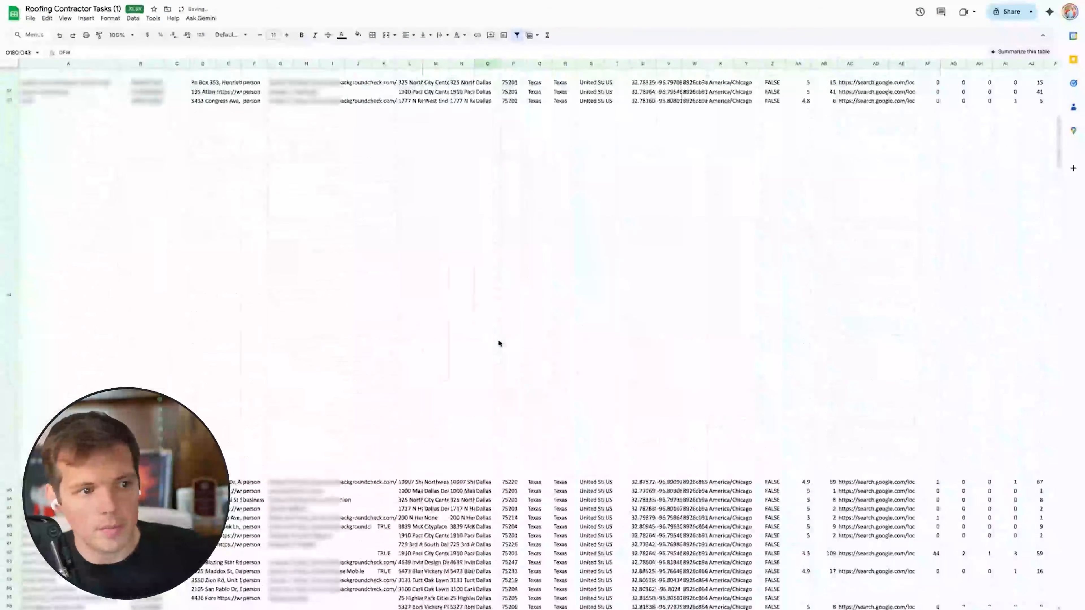
pyautogui.scroll(-20, 500, 343)
pyautogui.scroll(15, 499, 343)
pyautogui.scroll(20, 499, 343)
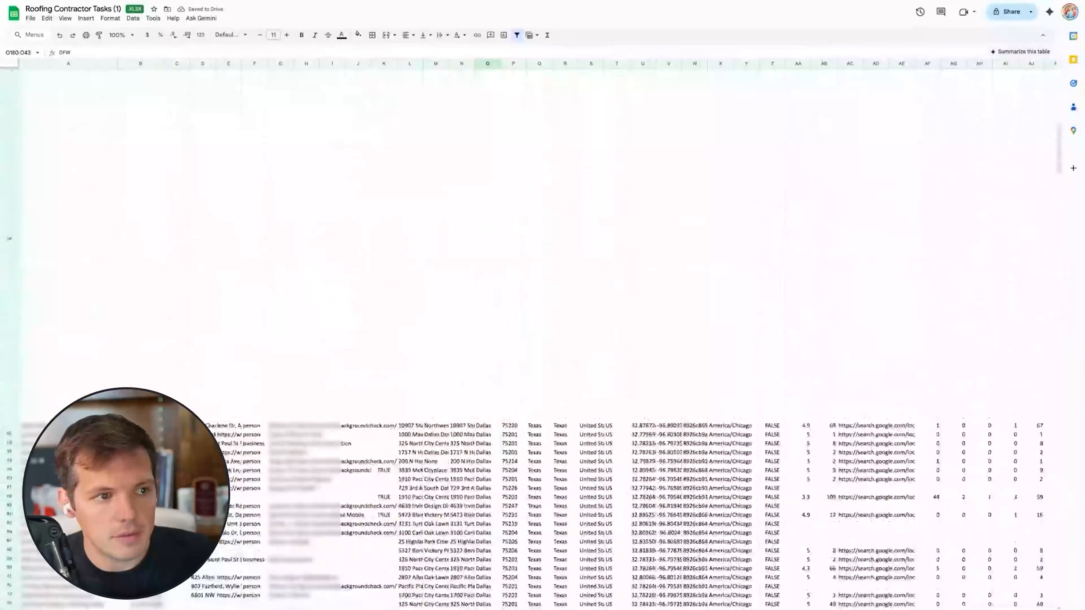
pyautogui.click(483, 74)
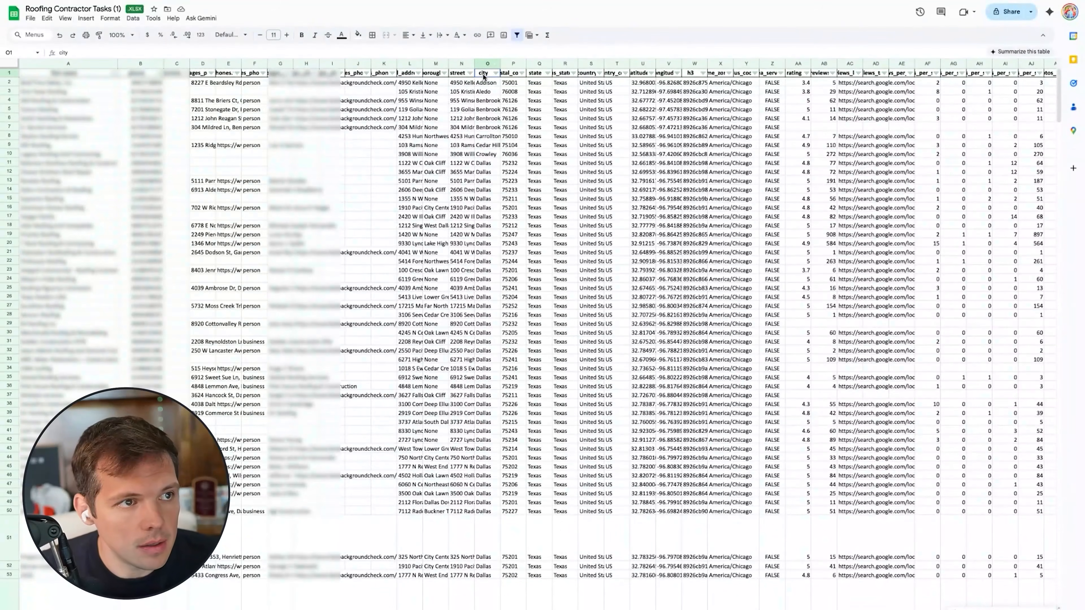
pyautogui.write('Last Name')
pyautogui.press('Return')
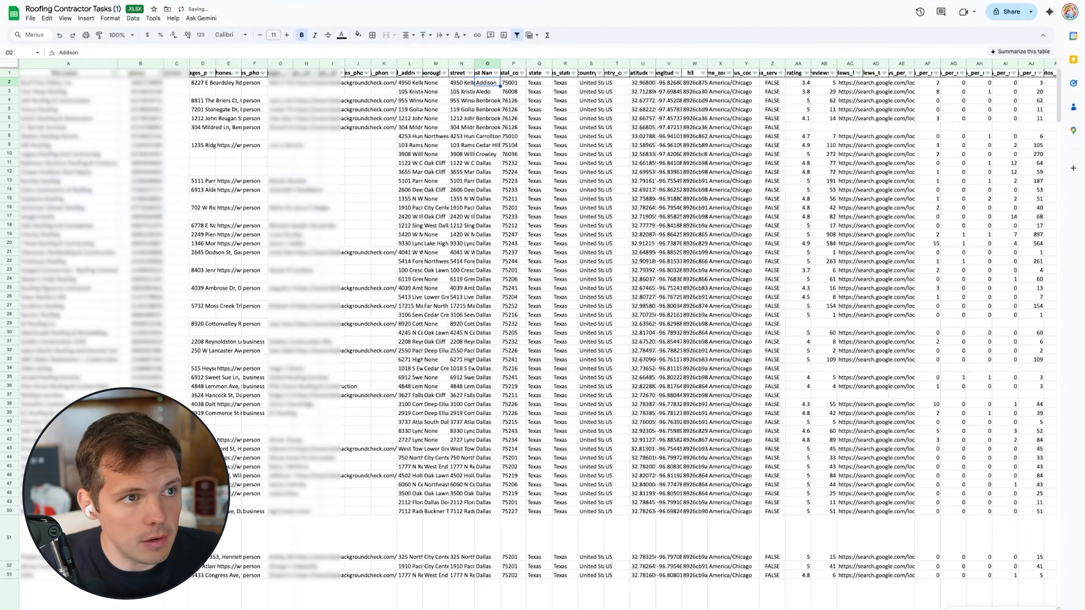
# - Delete every column except first name, Last Name and phone, including columns D to FJ, and place Last Name before phone
pyautogui.click(175, 63)
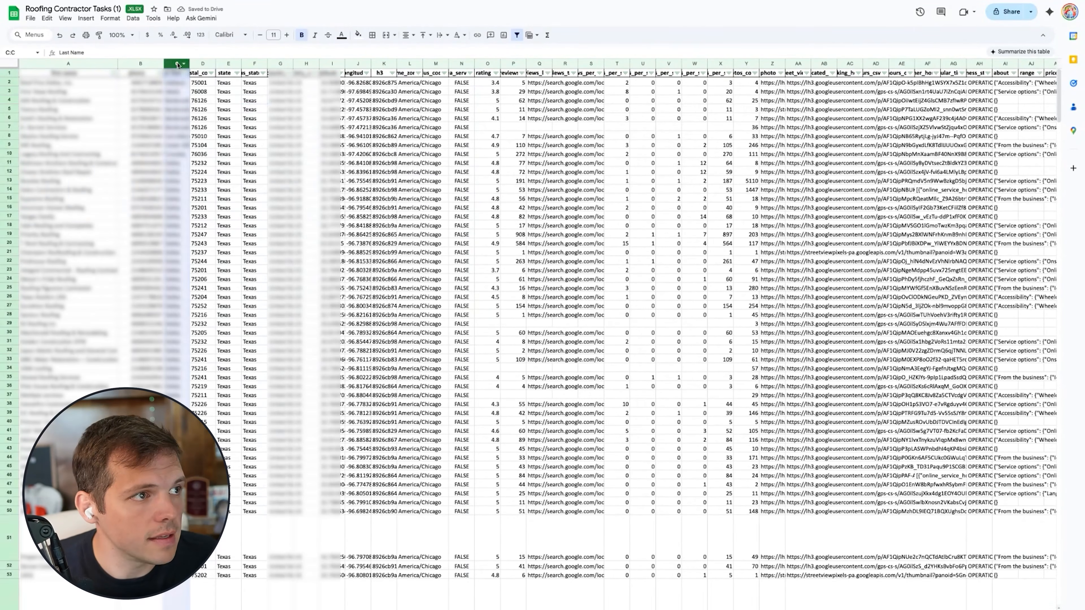
pyautogui.moveTo(175, 63); pyautogui.dragTo(1016, 57)
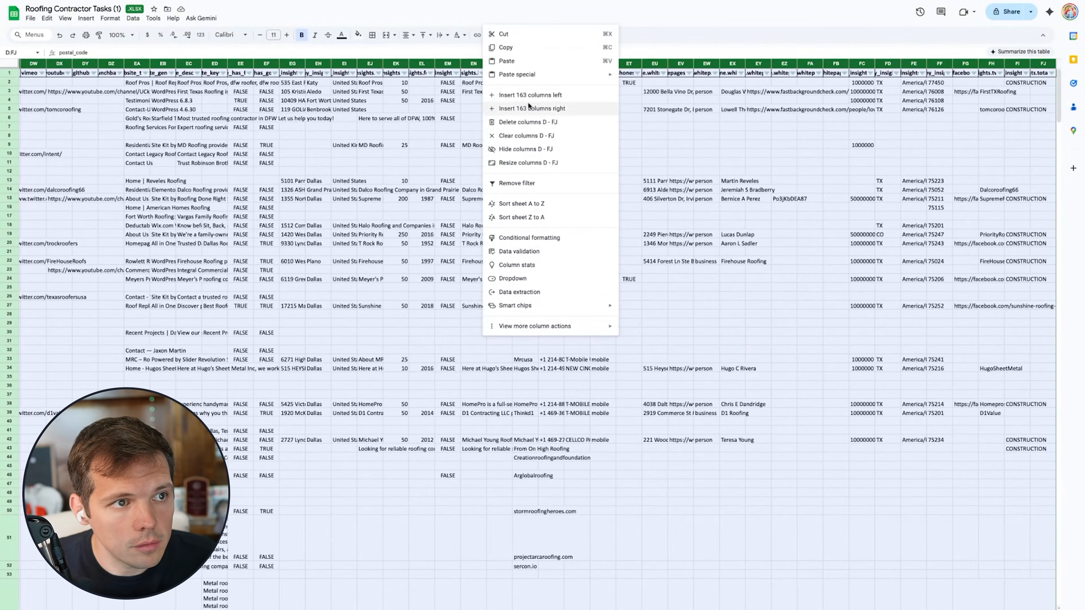
pyautogui.click(516, 123)
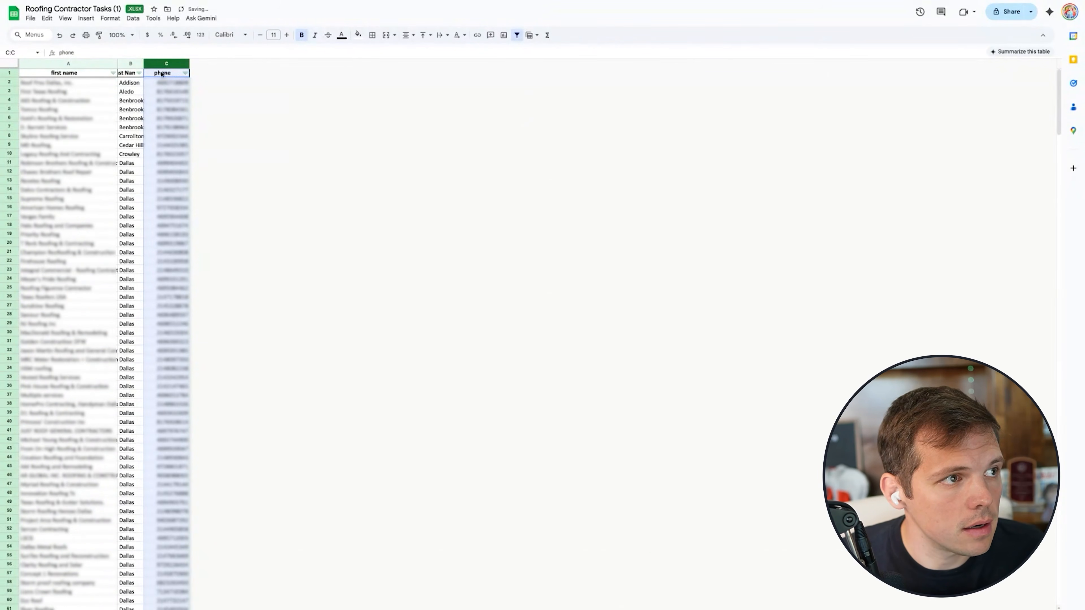
# - Fit the Last Name column's width to its contents and duplicate the sheet
pyautogui.click(169, 118)
pyautogui.doubleClick(144, 63)
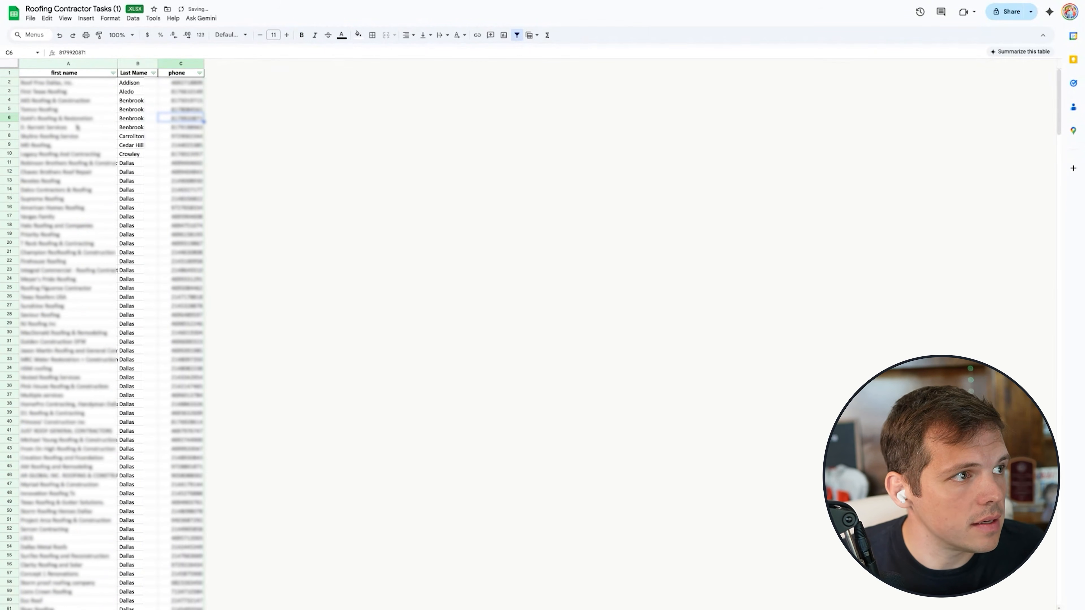
pyautogui.scroll(-20, 79, 146)
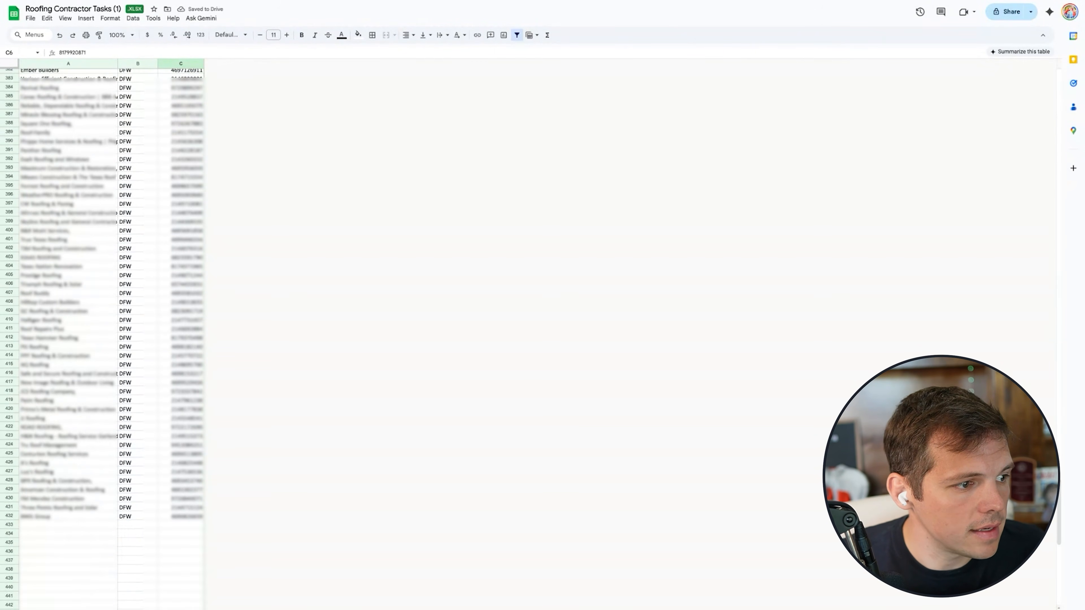
pyautogui.scroll(20, 102, 337)
pyautogui.click(140, 127)
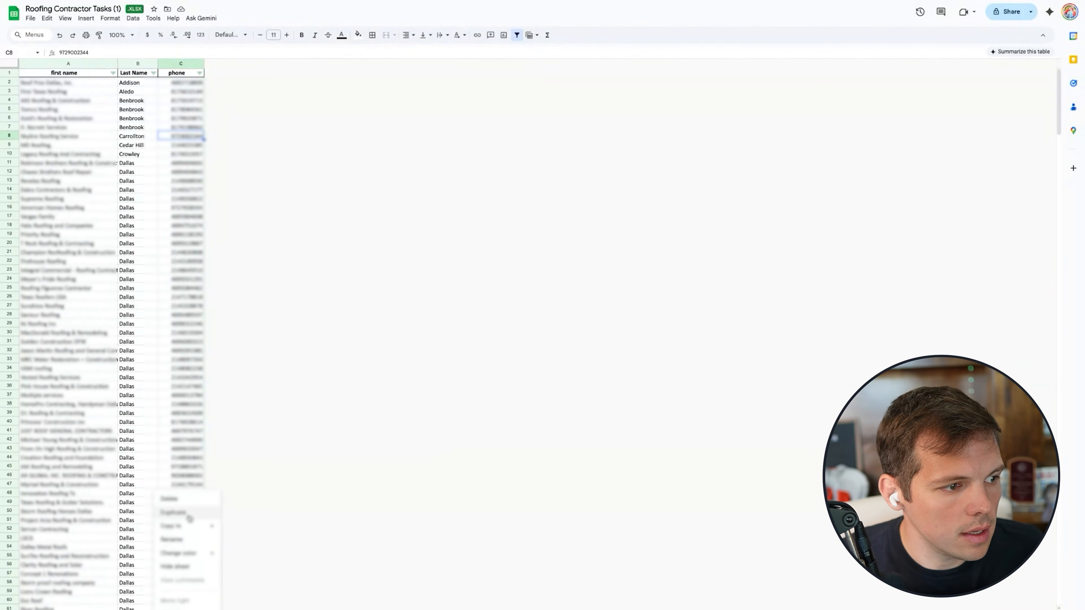
pyautogui.click(189, 516)
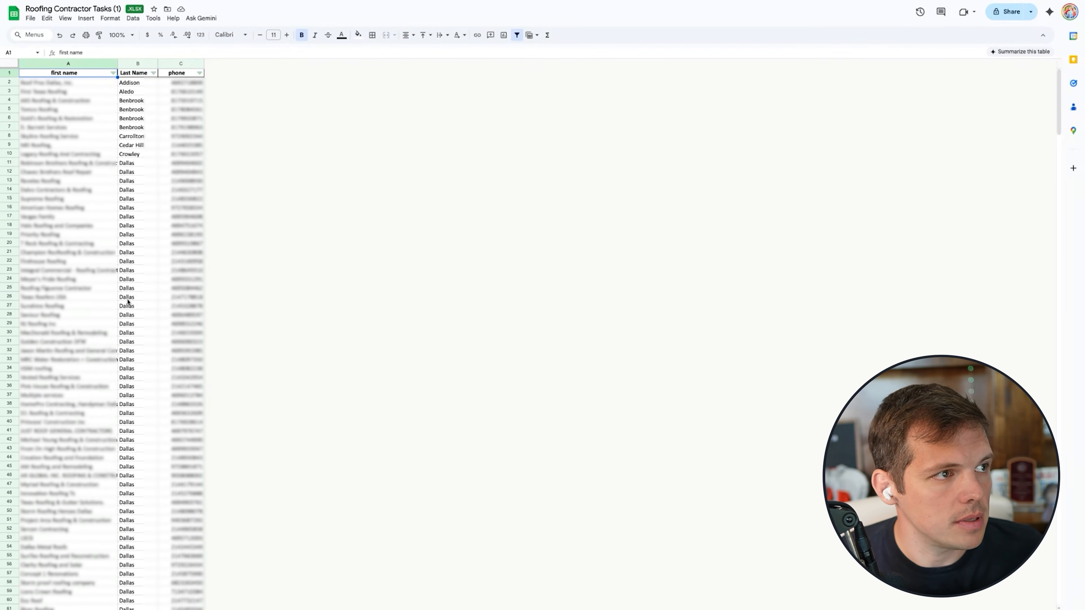
# - Insert a column after phone and fill it with =rand() for every contact row
pyautogui.rightClick(183, 67)
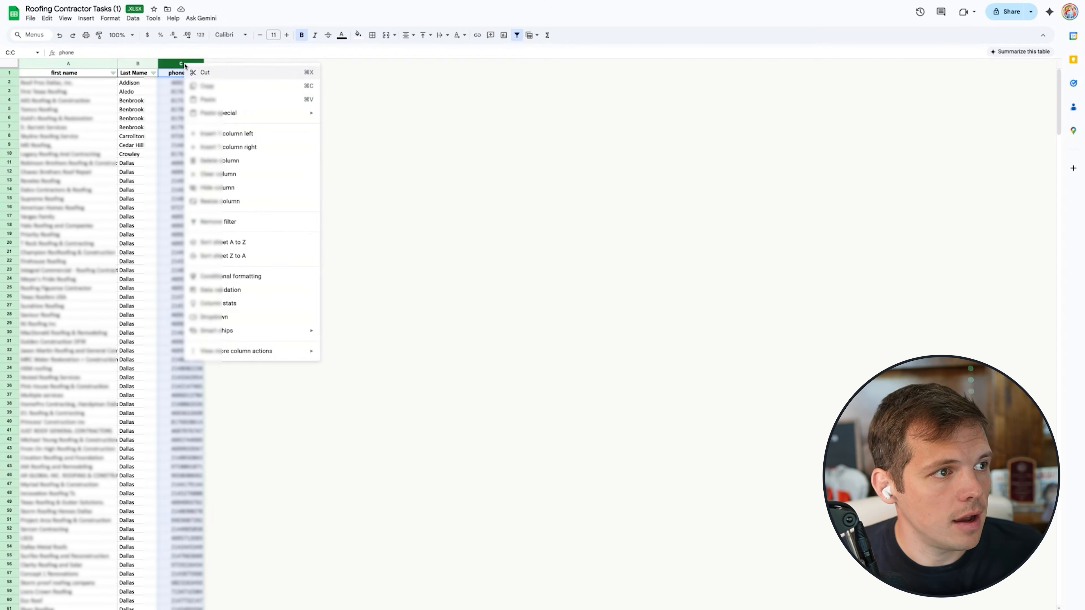
pyautogui.click(225, 147)
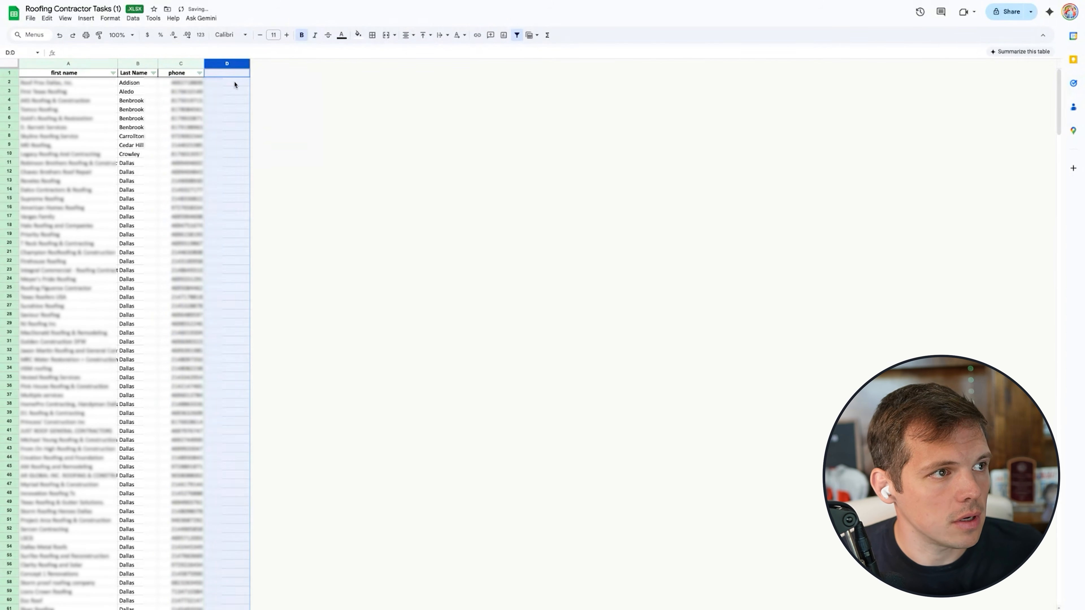
pyautogui.click(230, 82)
pyautogui.write('=rand()')
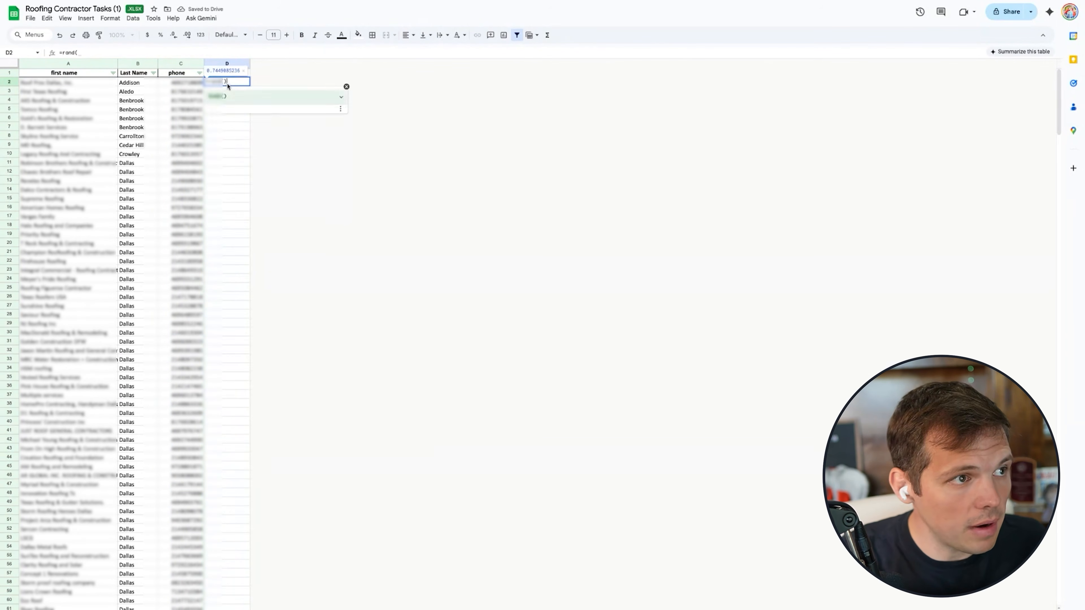
pyautogui.press('Return')
pyautogui.click(261, 146)
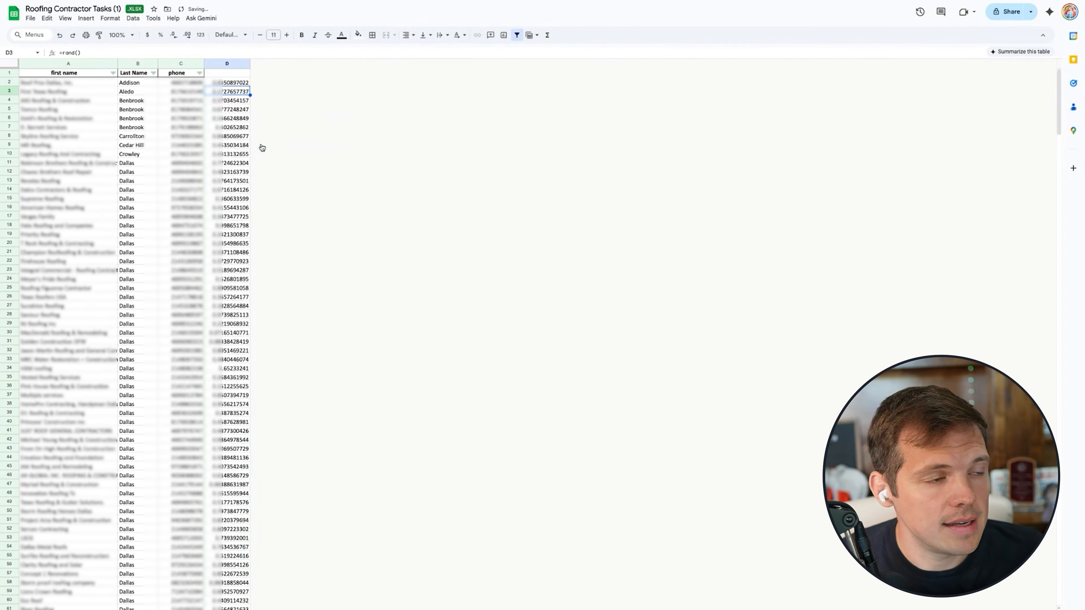
# - Recreate the filter across columns A to D and sort the contacts by the random-number column to shuffle them
pyautogui.scroll(-20, 175, 291)
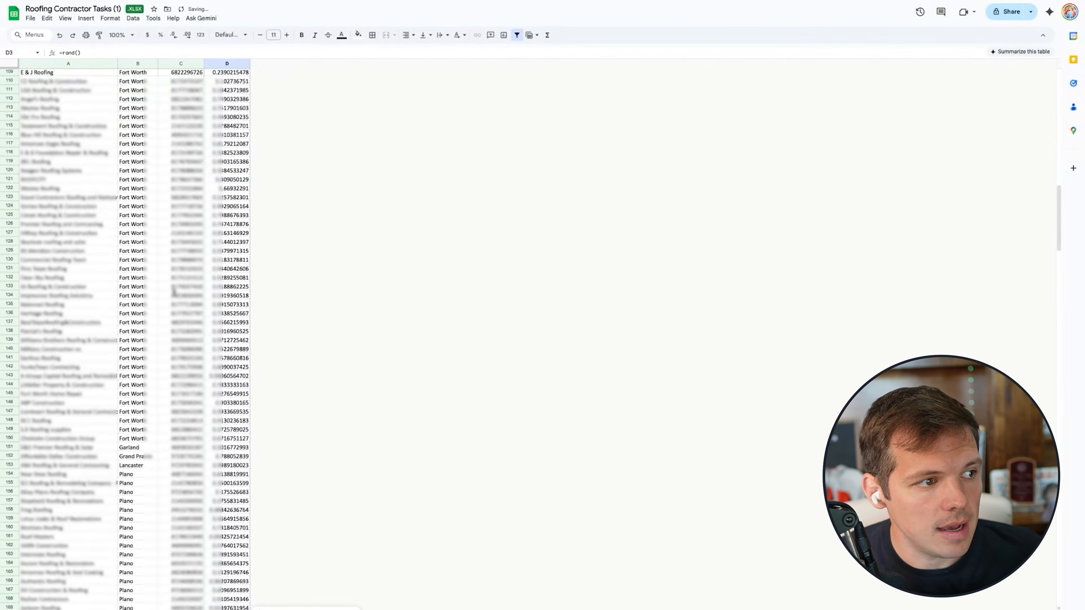
pyautogui.scroll(20, 174, 292)
pyautogui.scroll(-20, 139, 318)
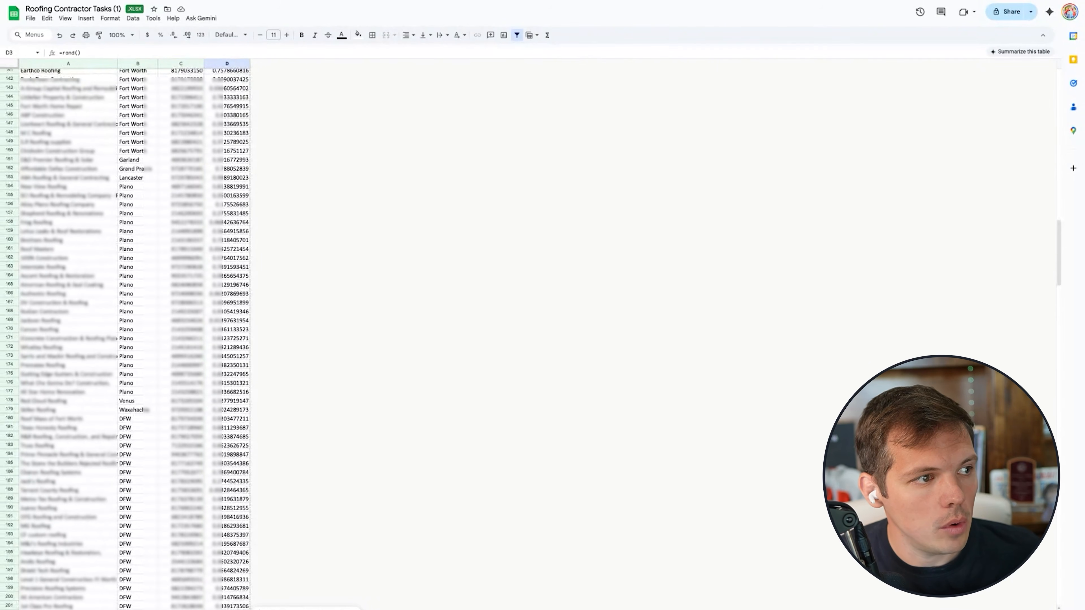
pyautogui.scroll(20, 139, 319)
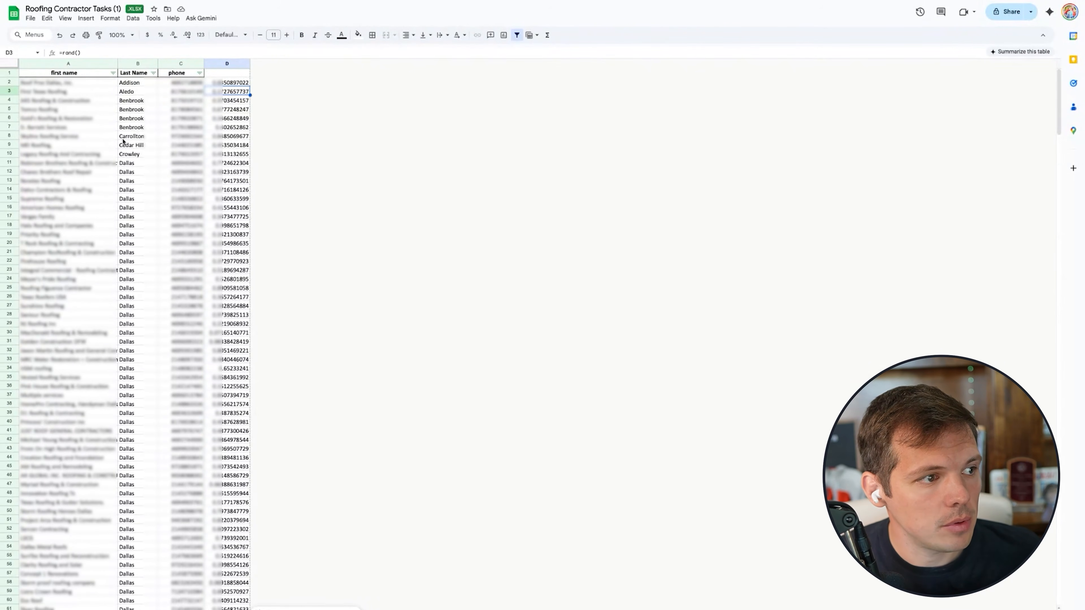
pyautogui.scroll(-15, 120, 427)
pyautogui.scroll(15, 120, 427)
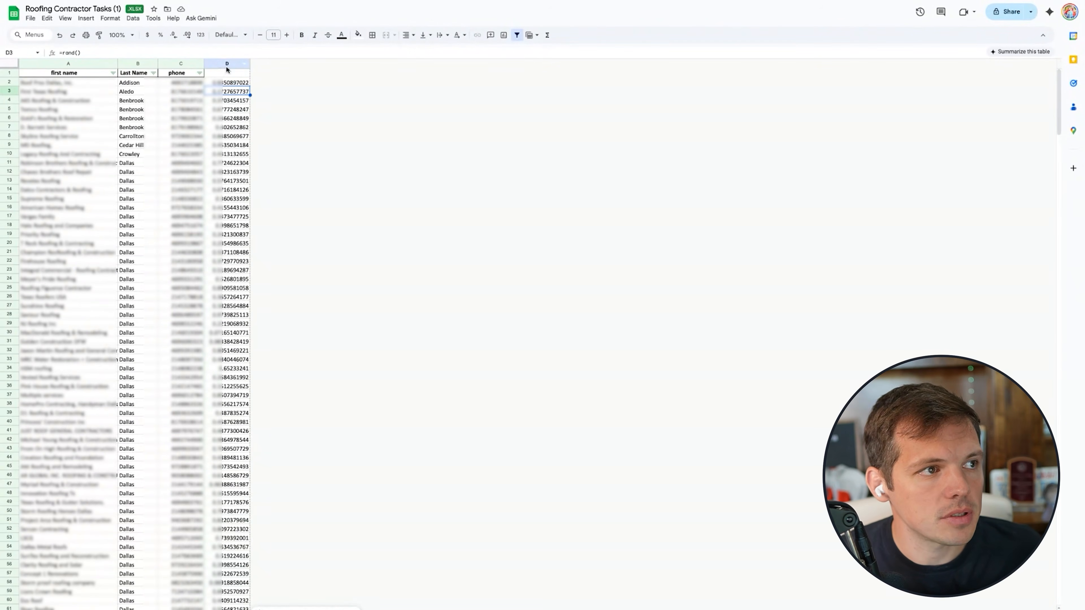
pyautogui.moveTo(227, 68); pyautogui.dragTo(85, 65)
pyautogui.click(516, 35)
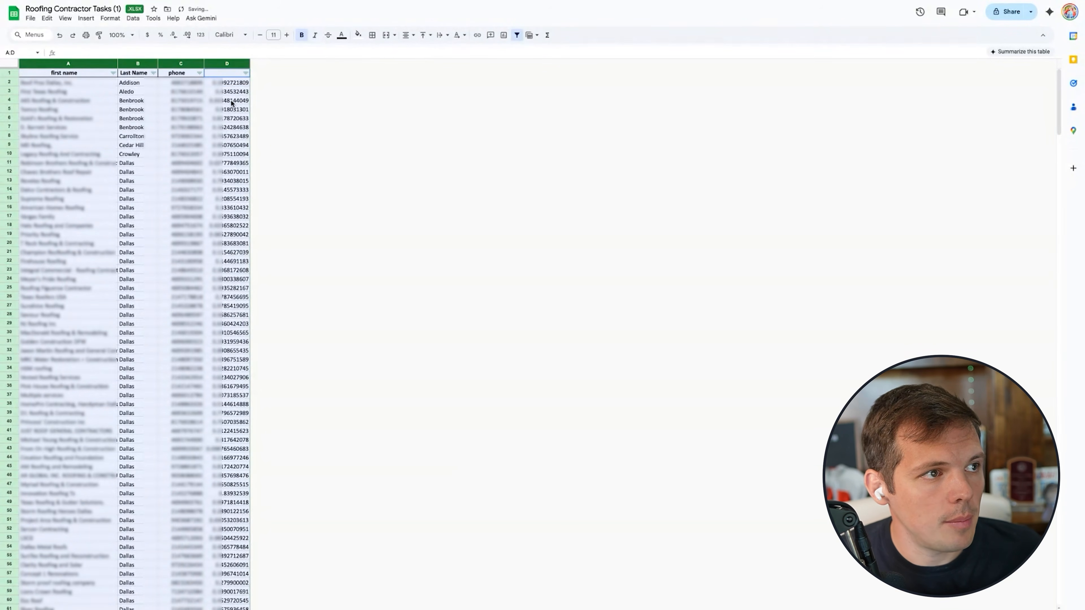
pyautogui.click(238, 84)
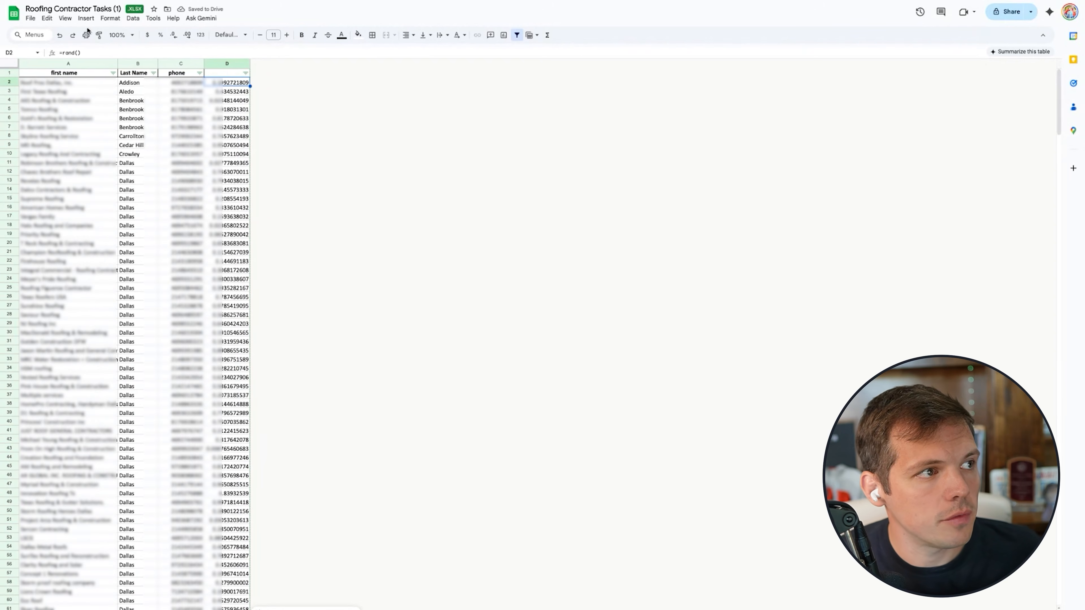
pyautogui.click(246, 73)
pyautogui.click(149, 88)
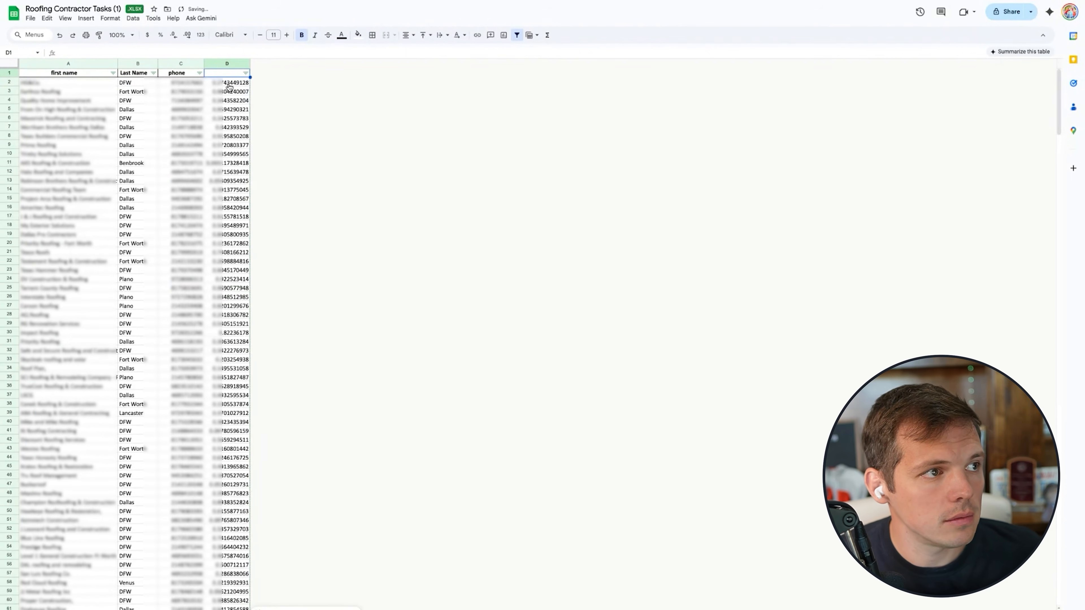
# - Clear all contacts from row 102 to the end of the sheet, keeping only the first 100 below the header
pyautogui.scroll(-20, 198, 218)
pyautogui.scroll(19, 199, 218)
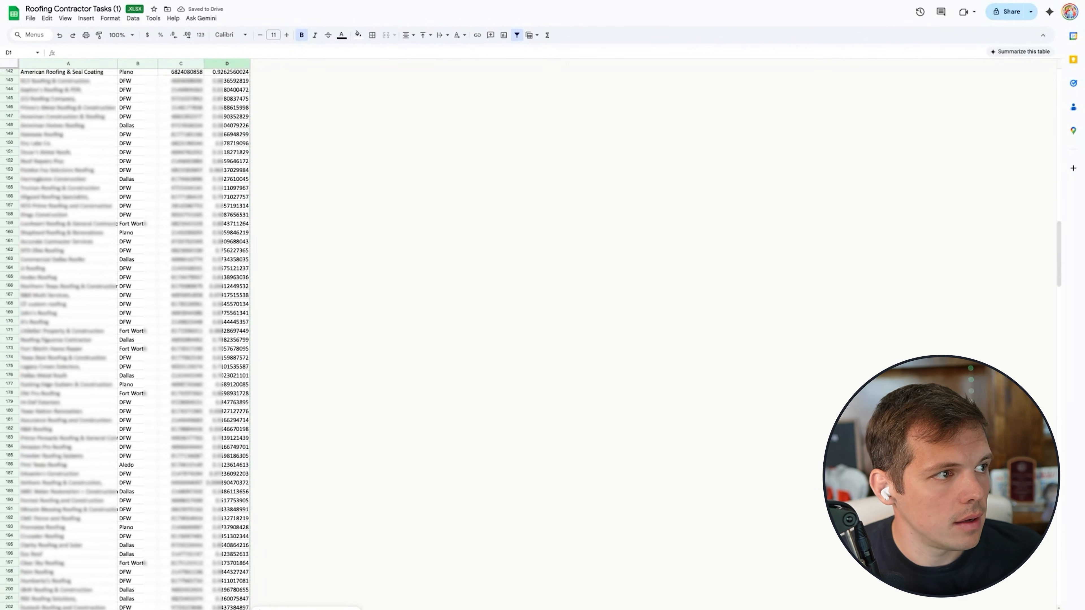
pyautogui.click(46, 166)
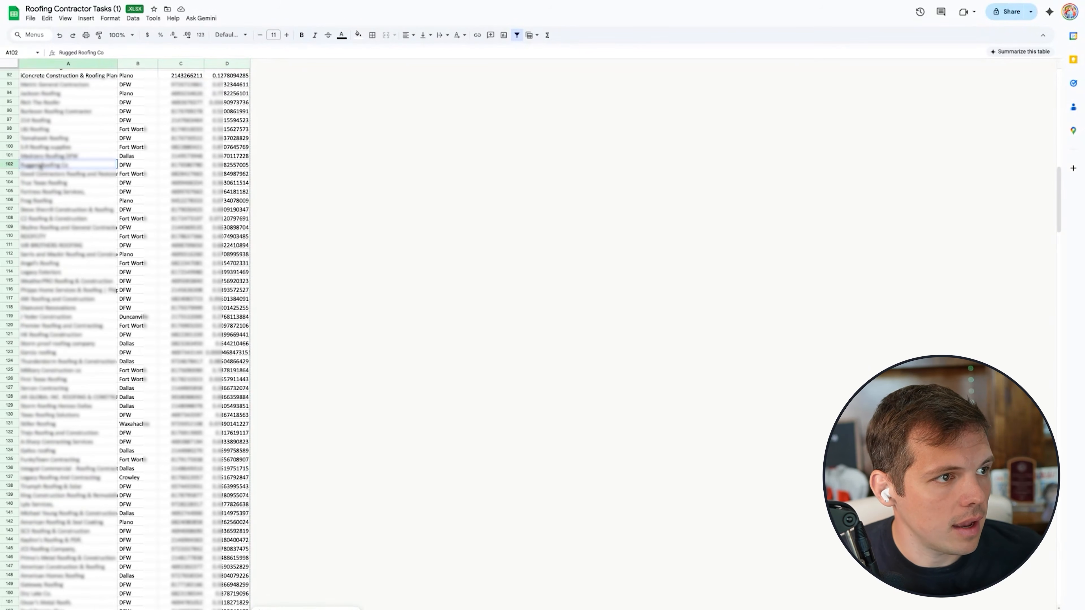
pyautogui.hotkey('ctrl', 'shift', 'End')
pyautogui.press('Delete')
pyautogui.scroll(-4, 354, 398)
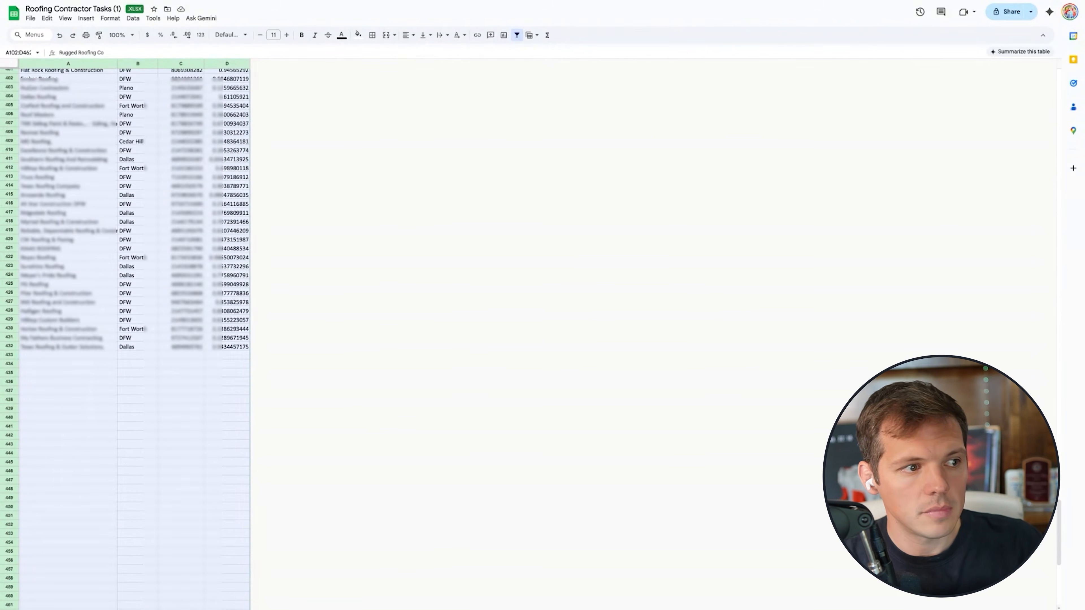
# - Clear the random-number column D from the sheet
pyautogui.scroll(20, 131, 241)
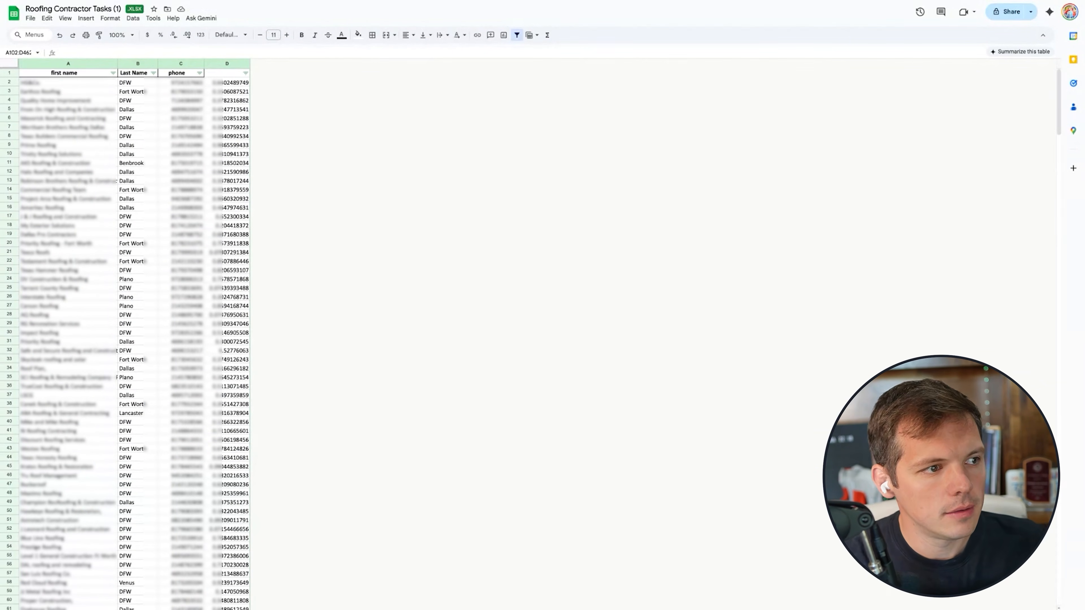
pyautogui.click(226, 64)
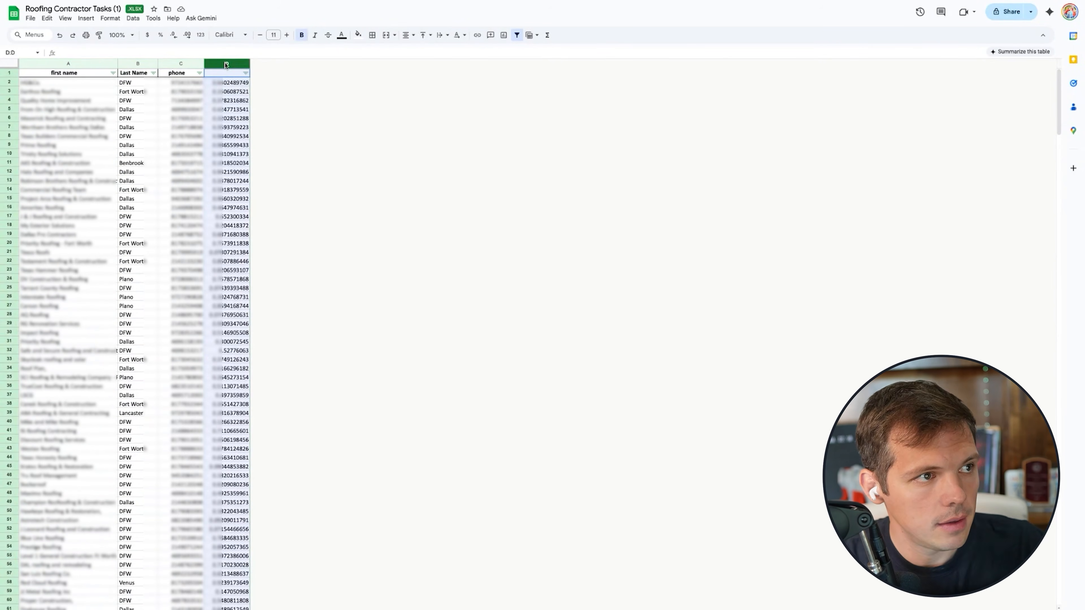
pyautogui.press('Delete')
pyautogui.click(191, 172)
# - Check the remaining contacts down to the last row and download the trimmed sheet
pyautogui.scroll(-20, 194, 174)
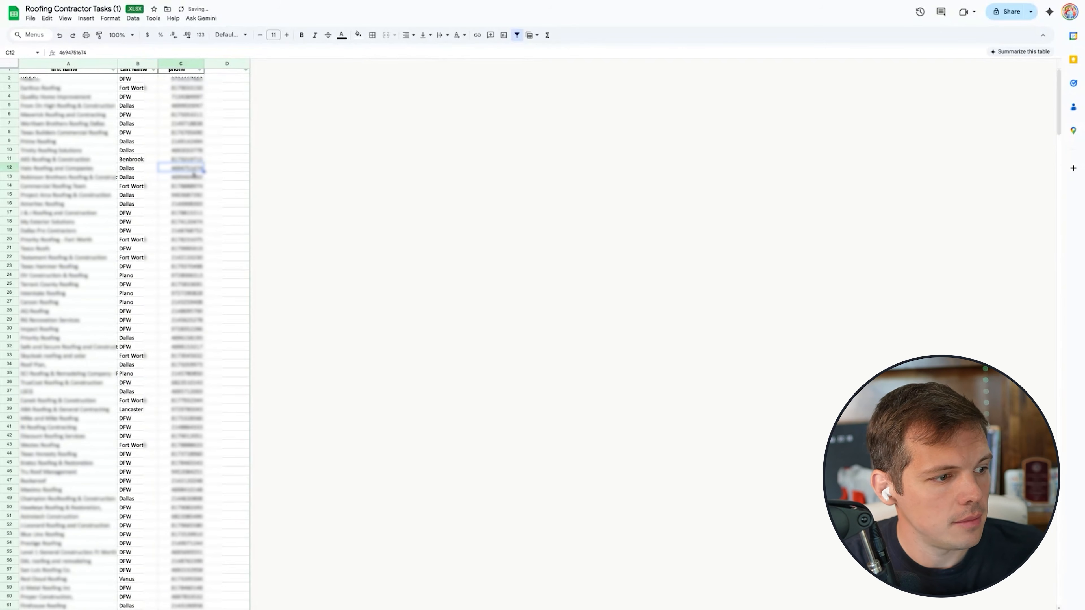
pyautogui.scroll(17, 124, 339)
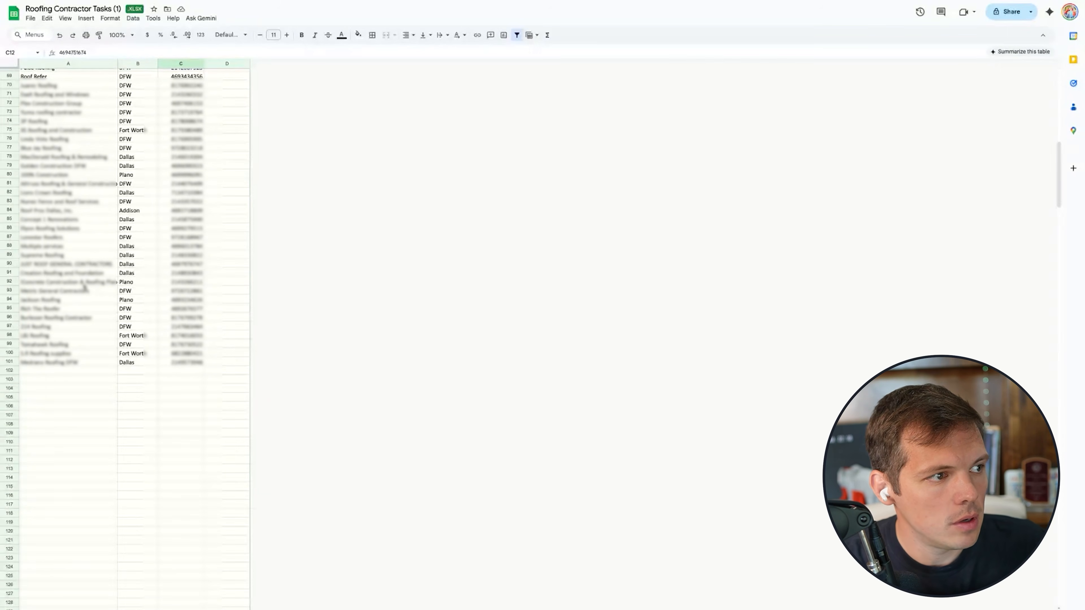
pyautogui.click(86, 265)
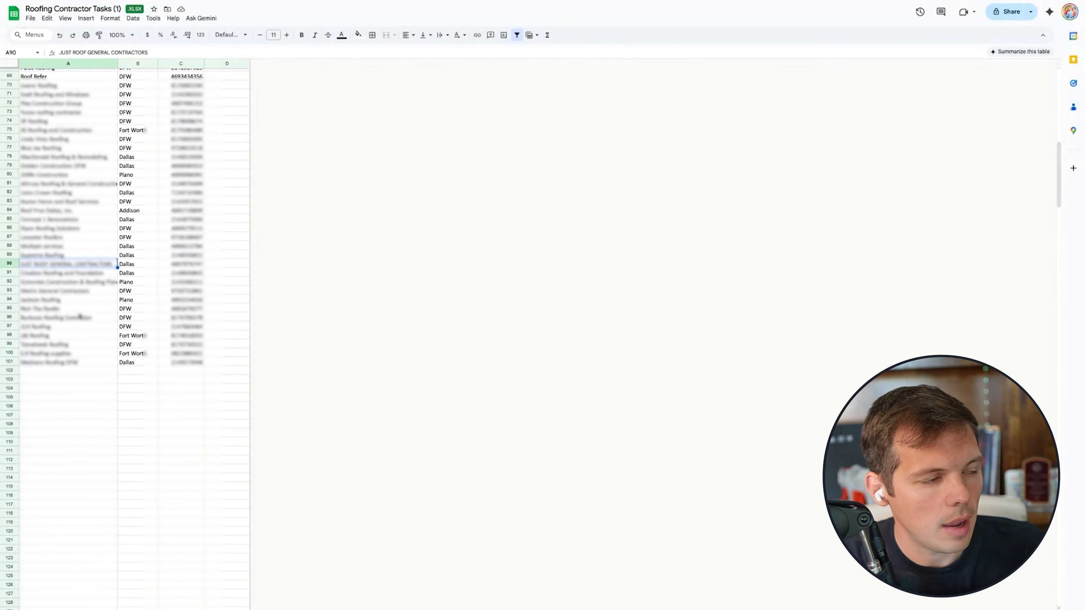
pyautogui.scroll(20, 192, 270)
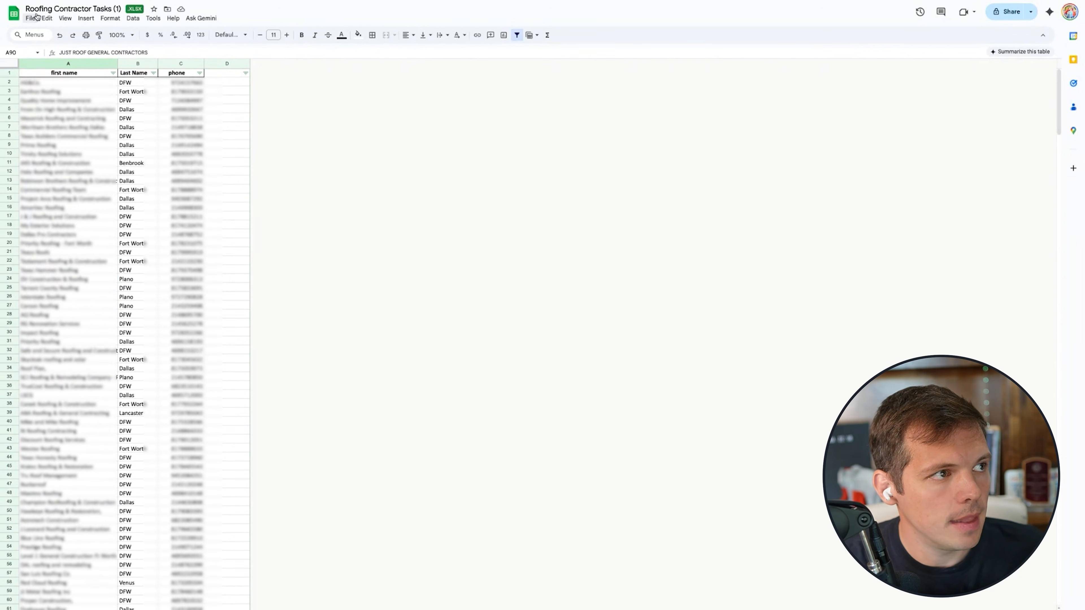
pyautogui.click(31, 18)
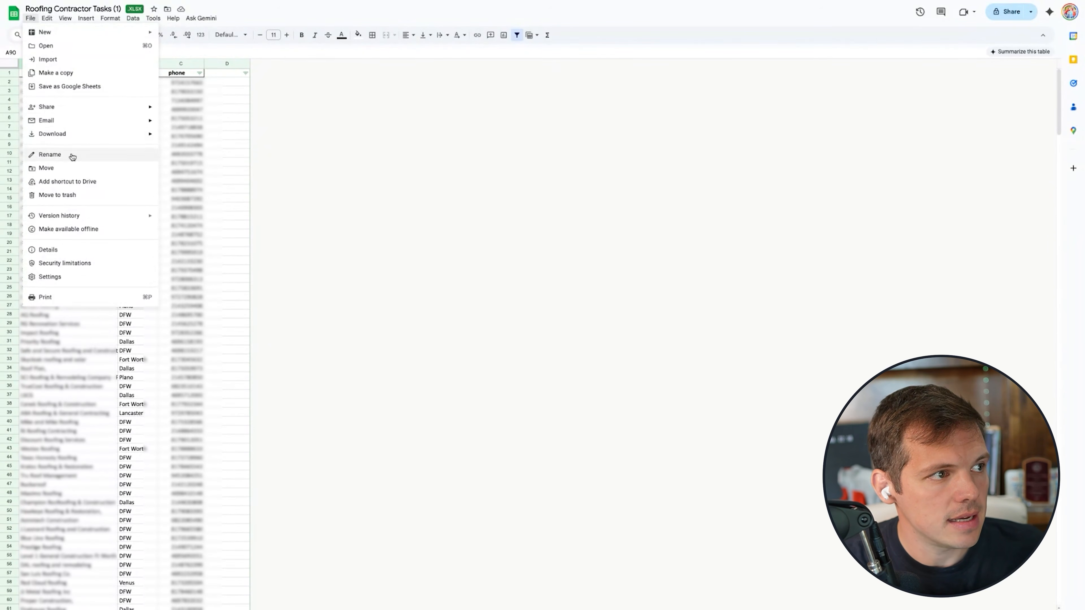
pyautogui.moveTo(73, 136)
pyautogui.click(192, 191)
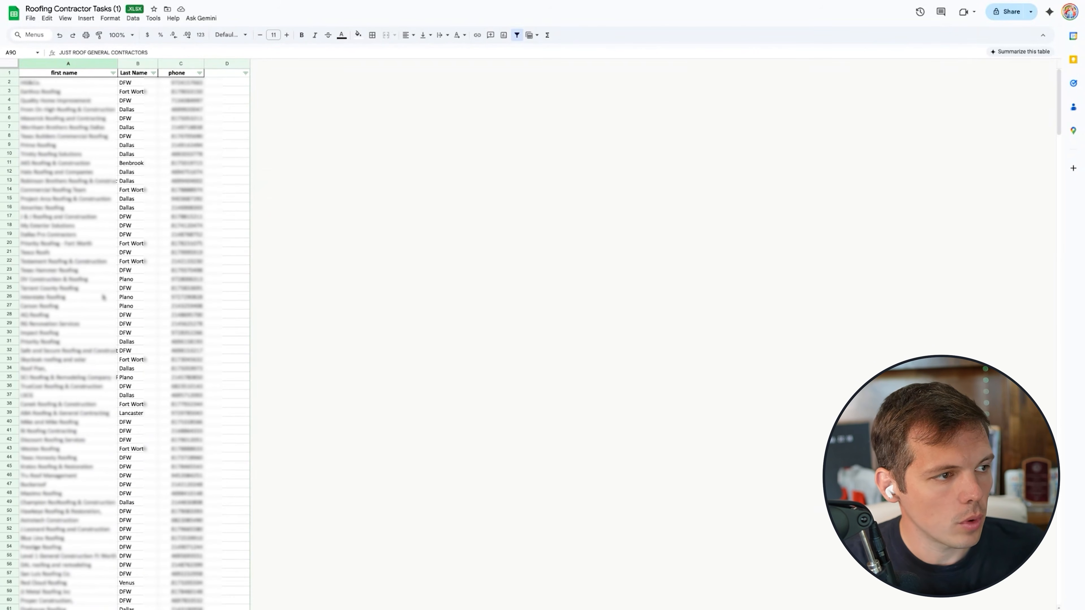